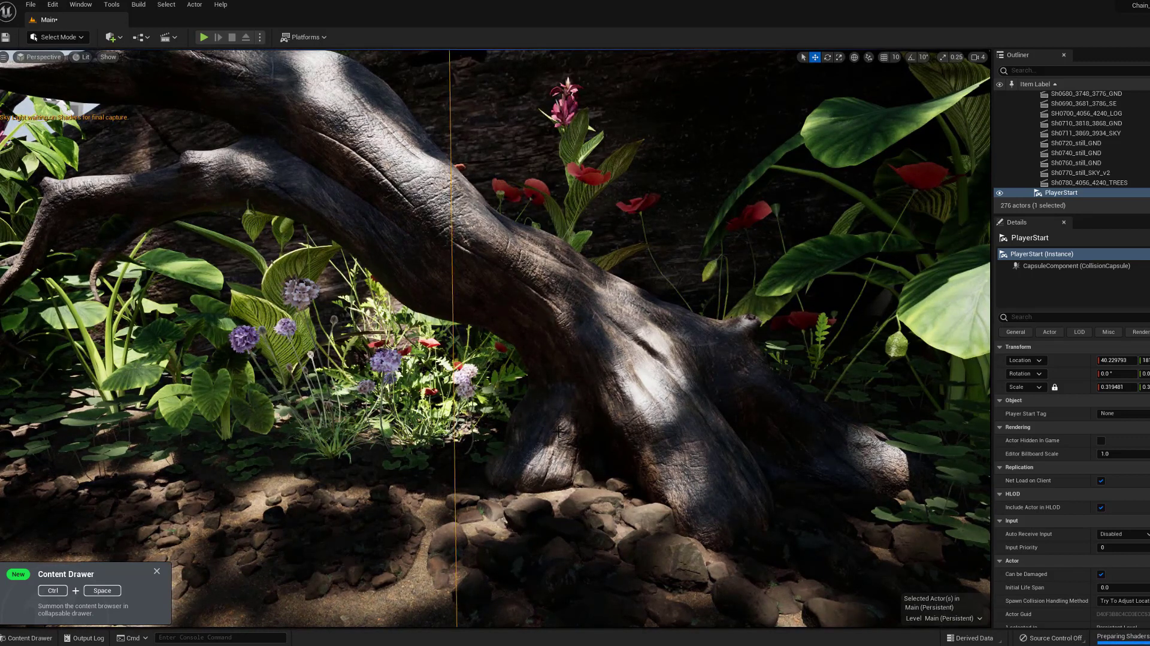
Orbit around the forest scene in the viewport to review the shot.
right_drag(494, 339, 698, 335)
right_drag(499, 493, 737, 494)
right_drag(465, 481, 636, 491)
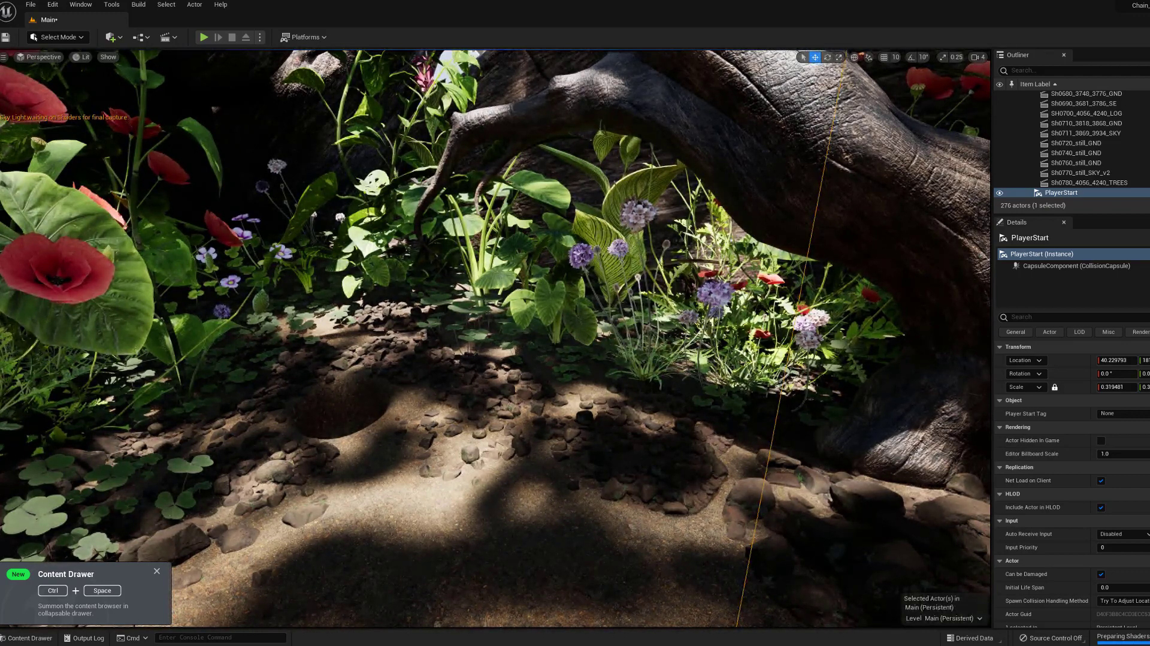
right_drag(496, 338, 572, 466)
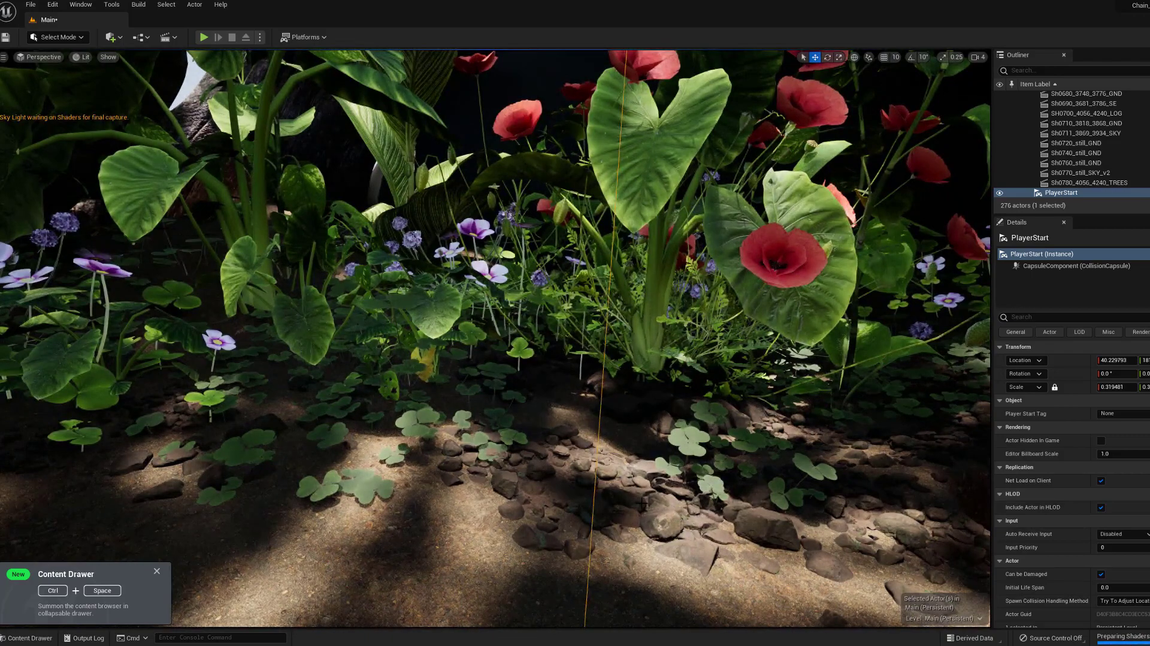
right_drag(495, 338, 2, 376)
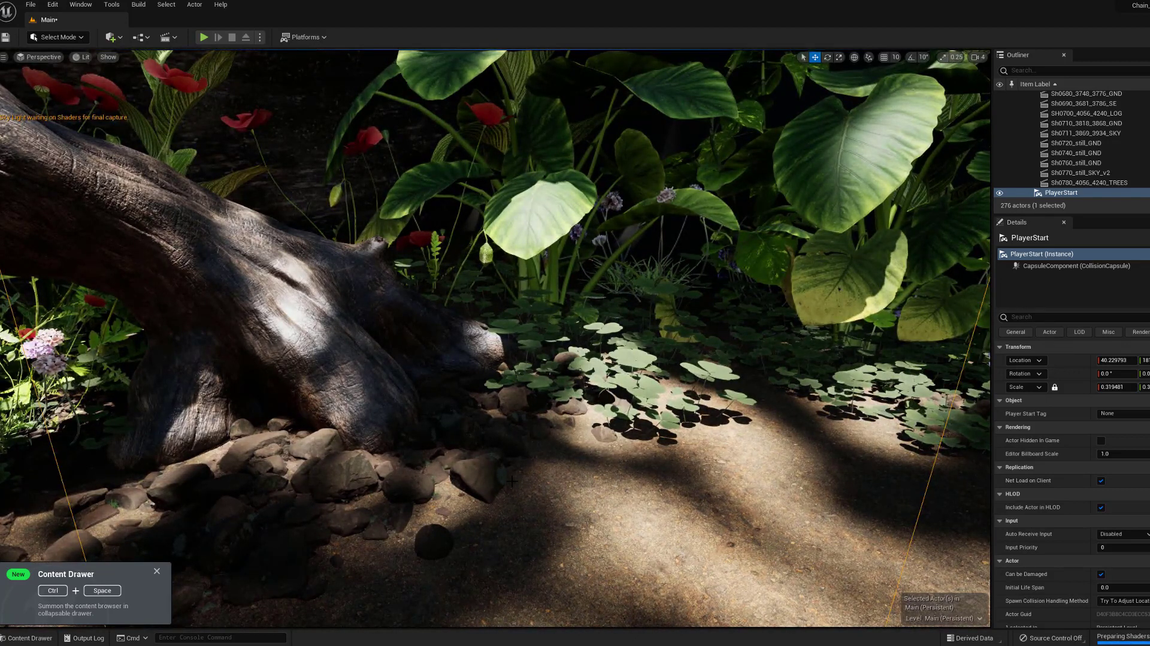
right_drag(595, 485, 470, 495)
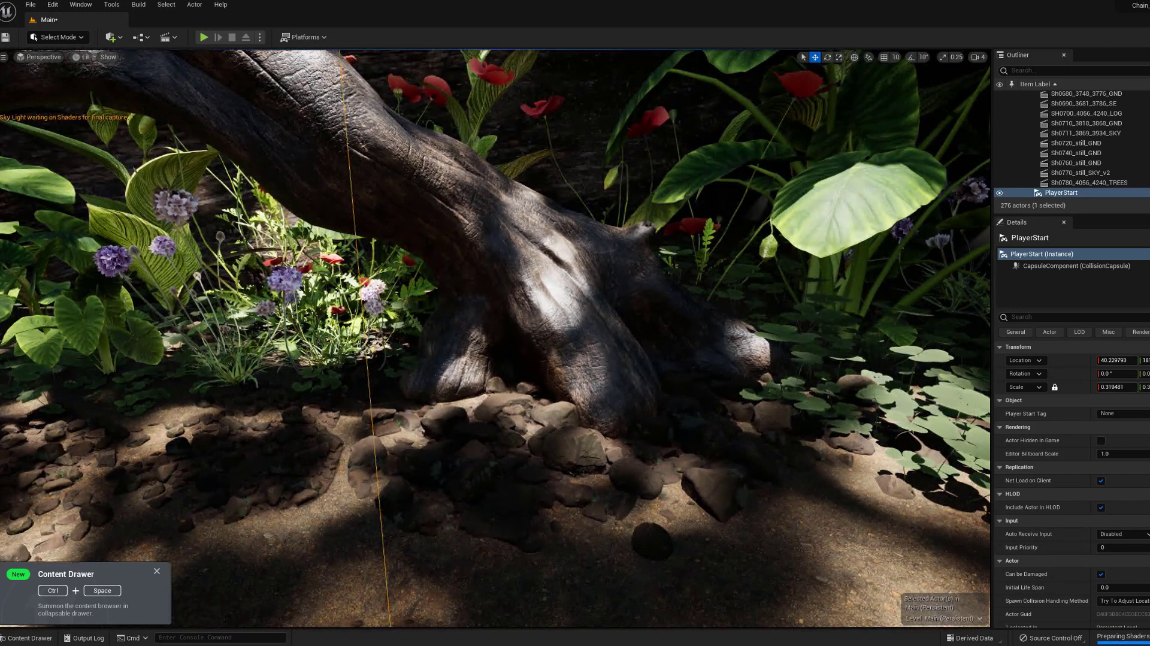
click(174, 38)
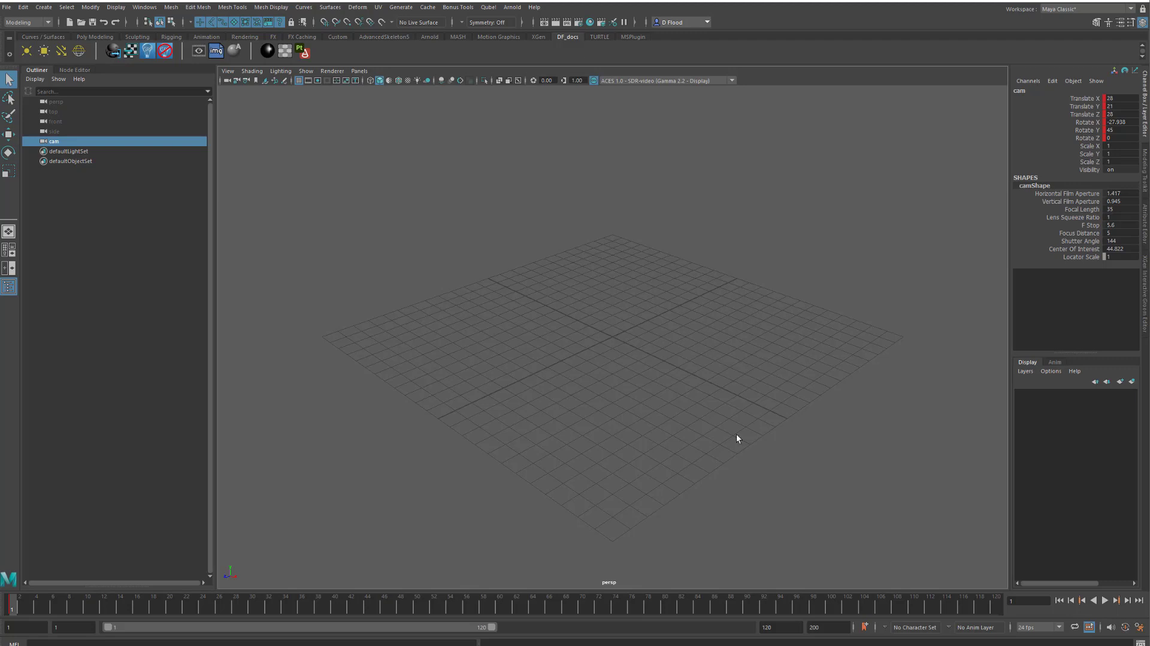
Open Export Selection, enable Animation in the FBX export options, then cancel the dialog.
click(6, 6)
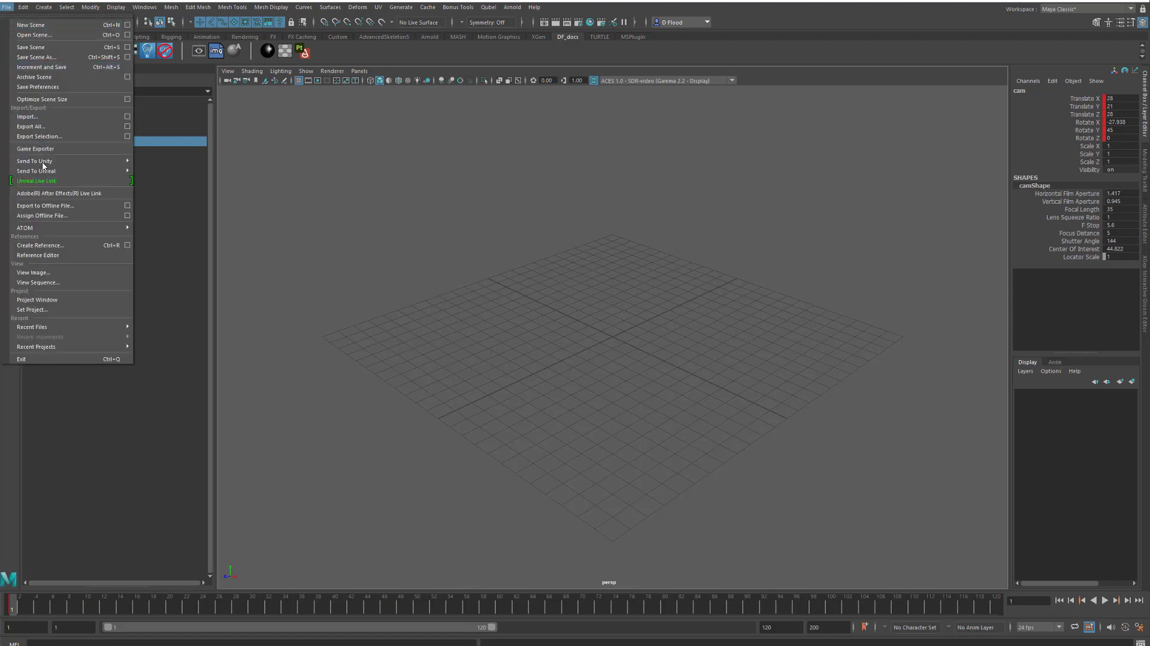
click(39, 136)
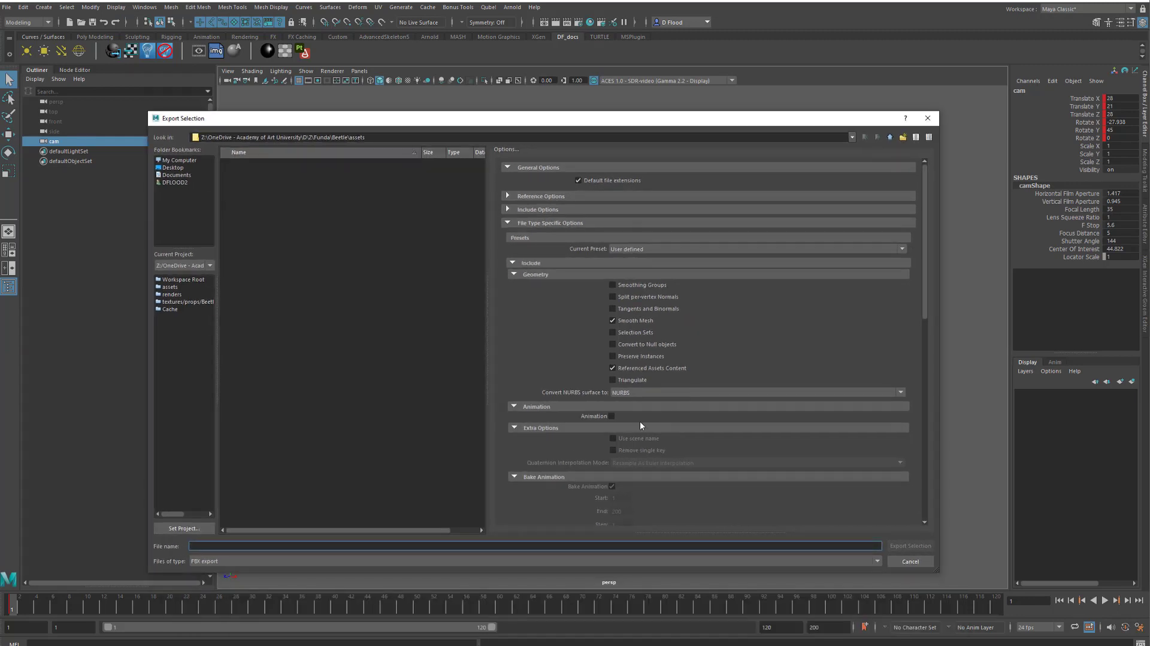
click(613, 415)
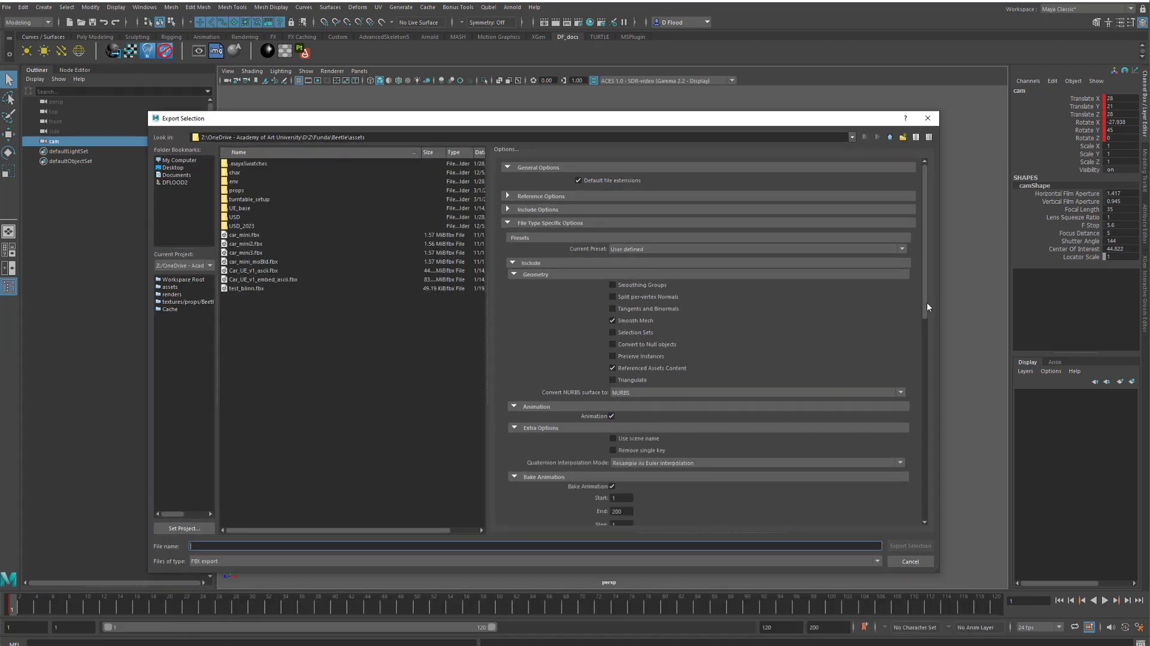
drag(925, 302, 926, 352)
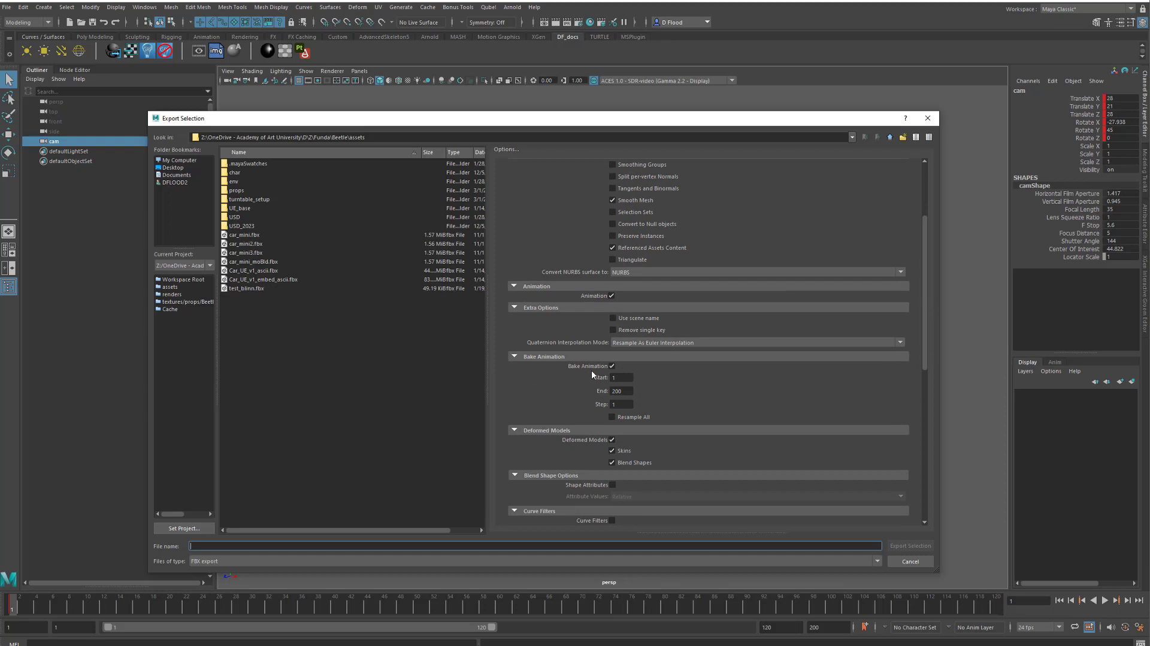
double_click(616, 391)
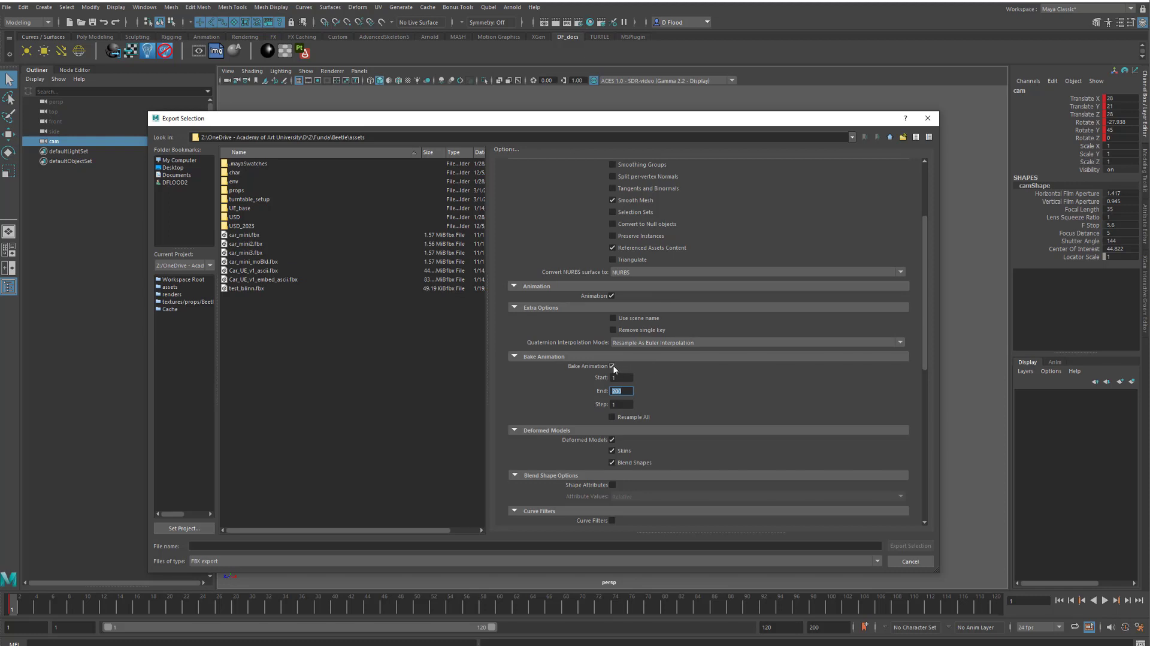
click(892, 561)
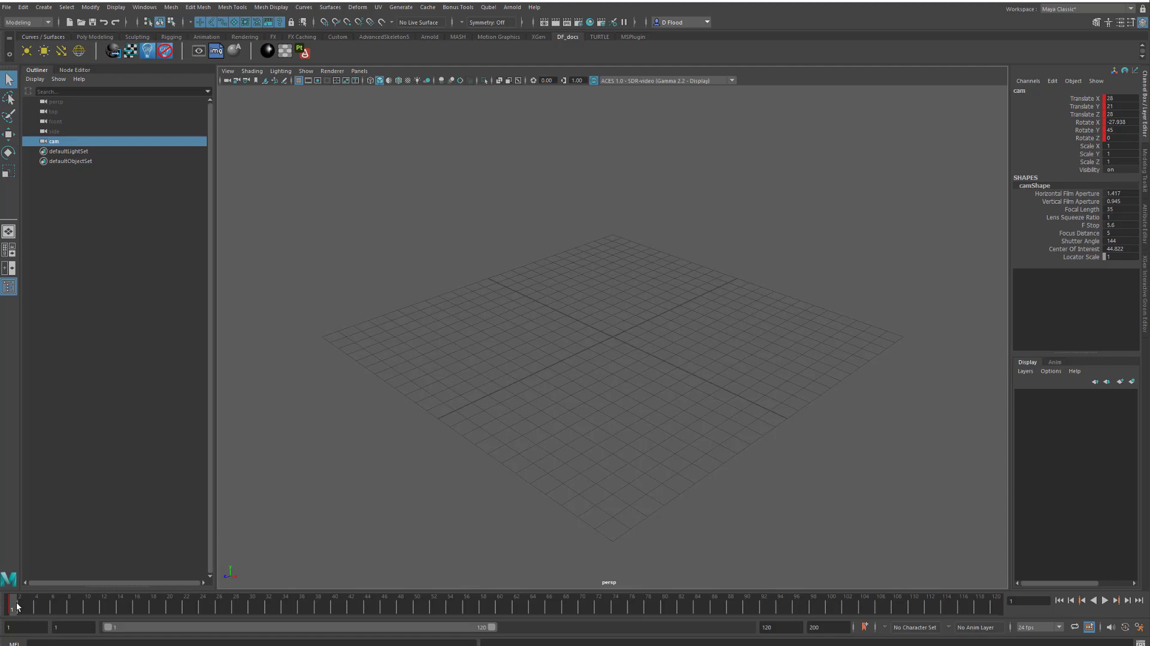
Reopen Export Selection and toggle the Bake Animation option in the FBX export settings.
click(7, 9)
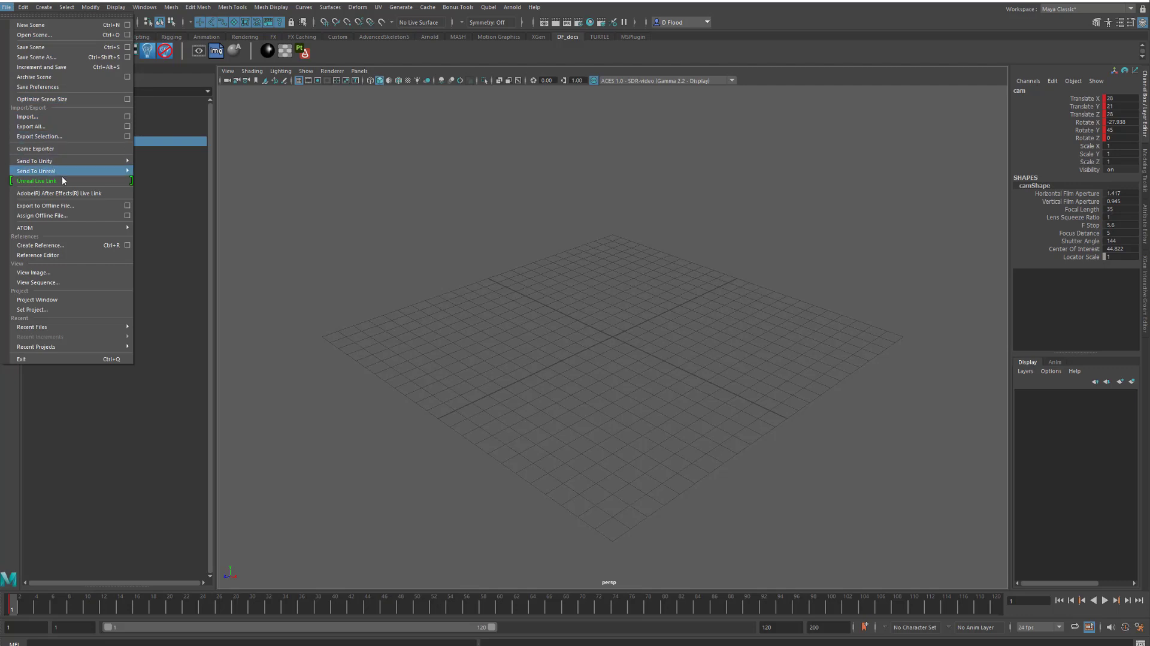
click(67, 137)
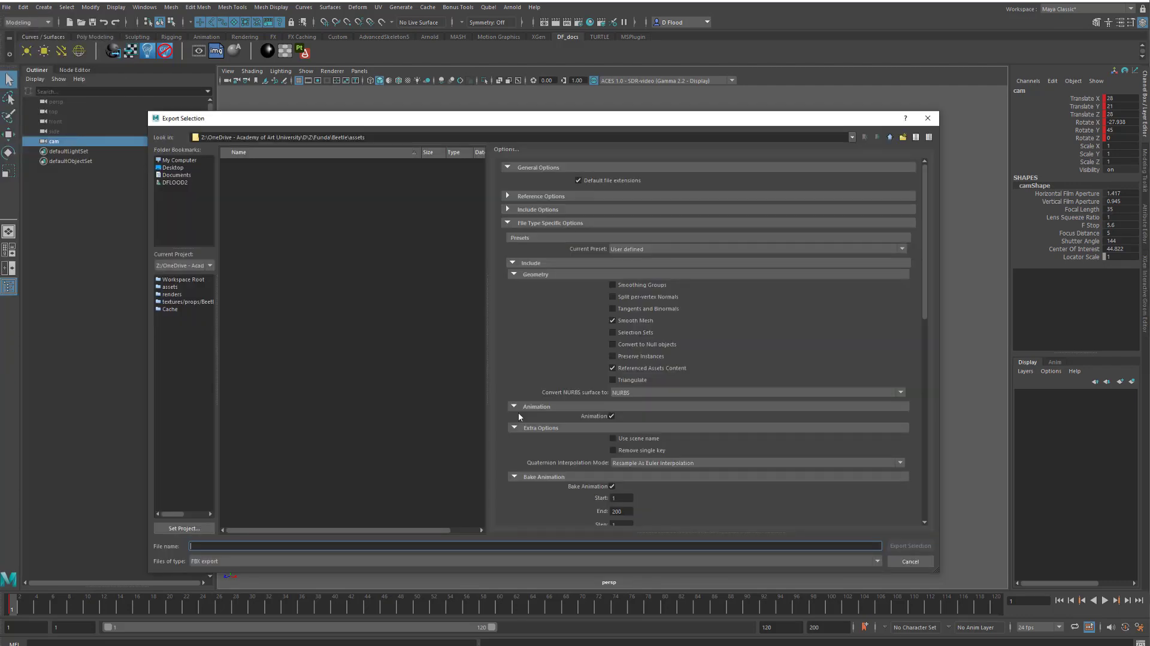
drag(925, 297, 926, 365)
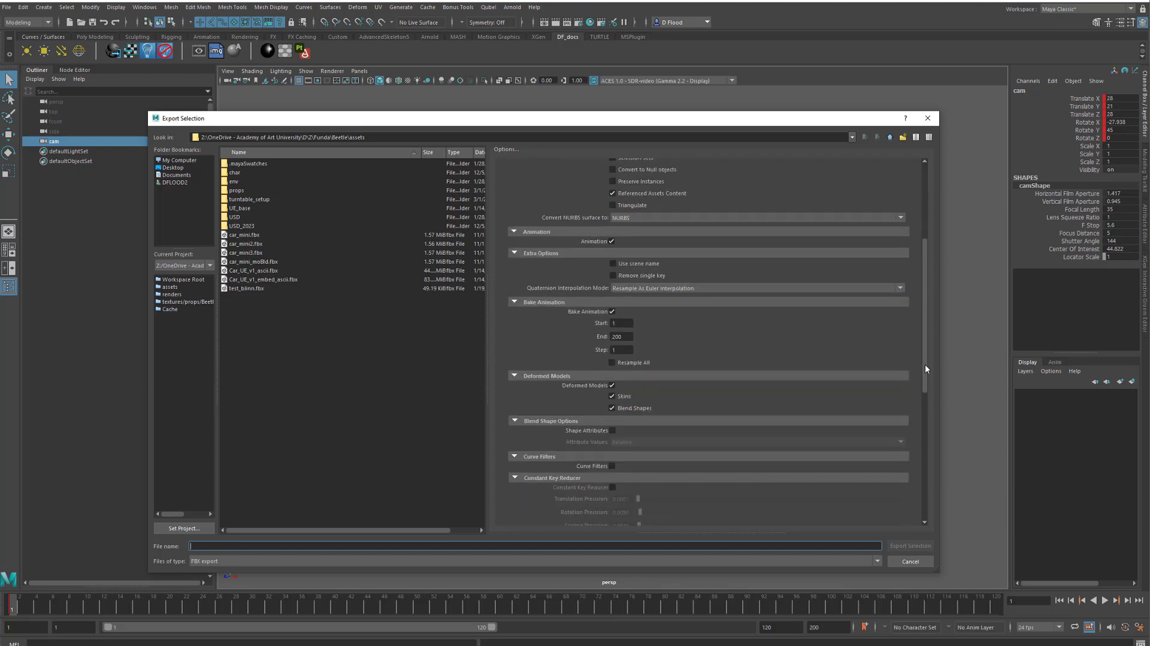
click(612, 311)
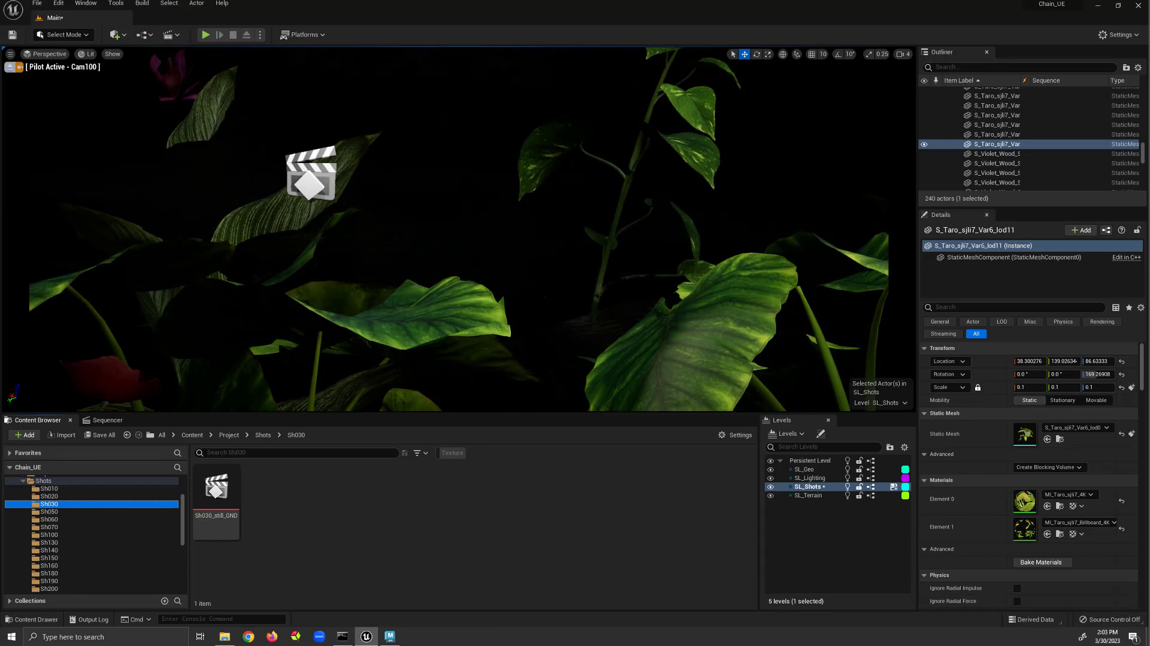
Add a new level sequence and browse to the Shots folder in its save dialog.
click(170, 34)
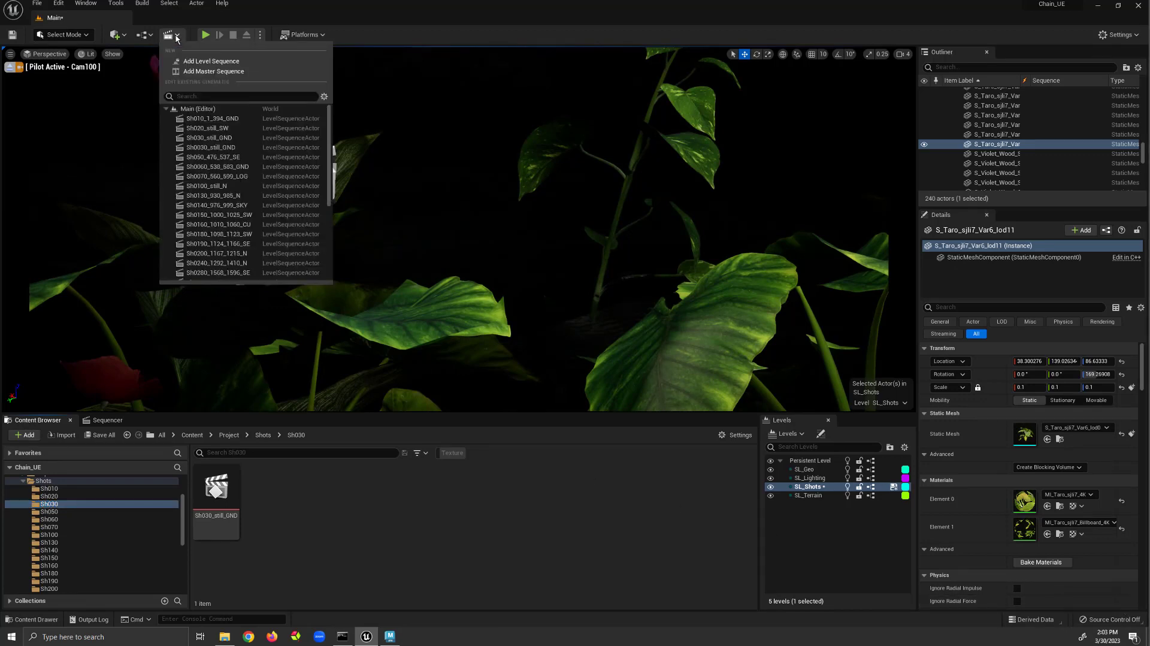
click(201, 62)
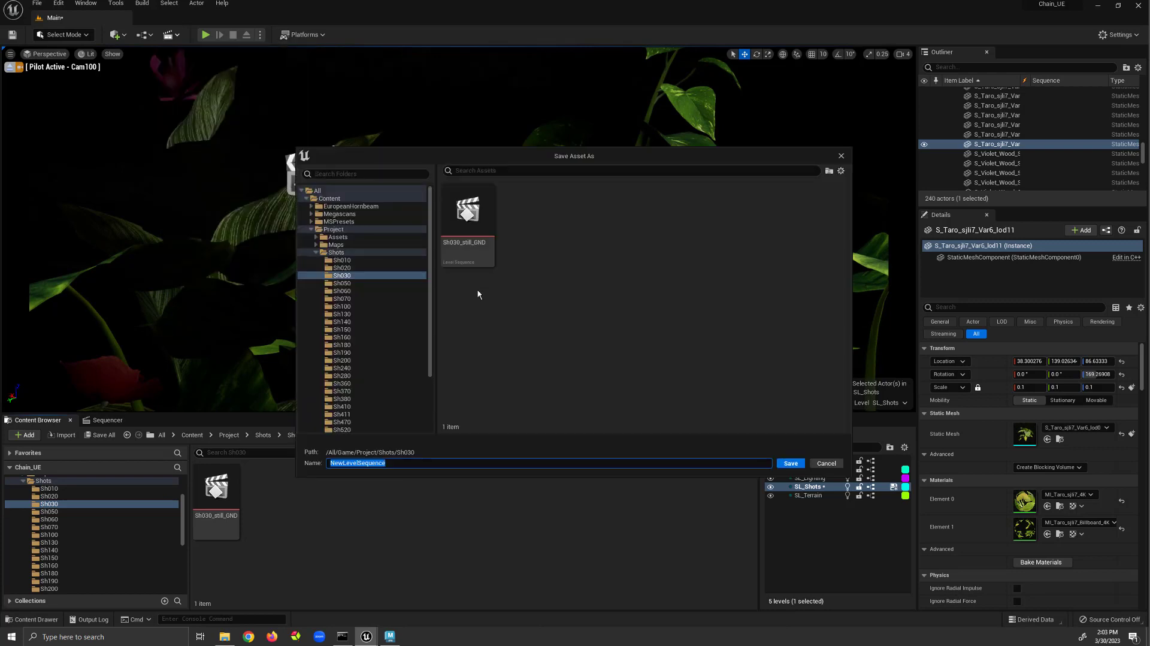
click(343, 254)
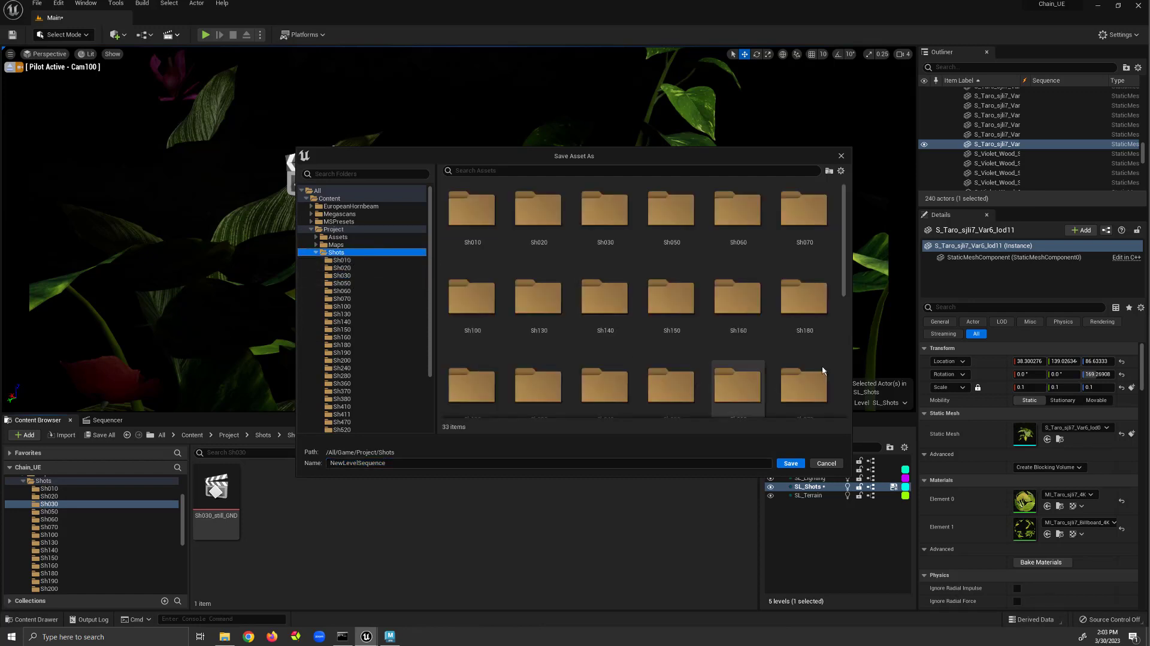
drag(843, 278, 844, 286)
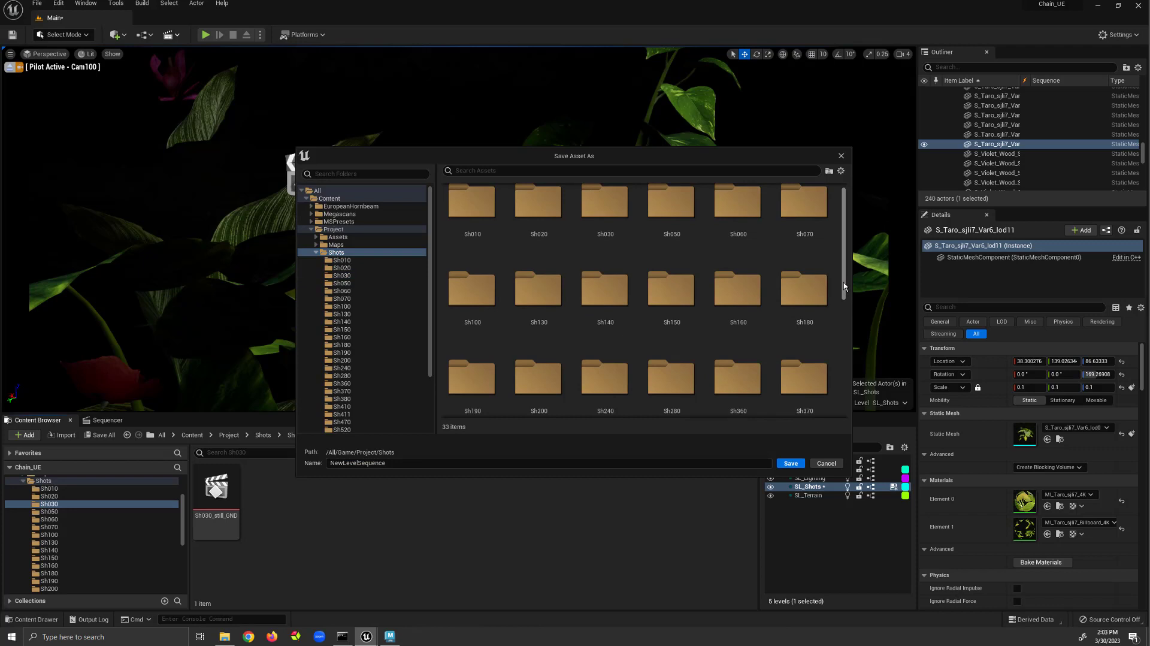
scroll(848, 271, up, 1)
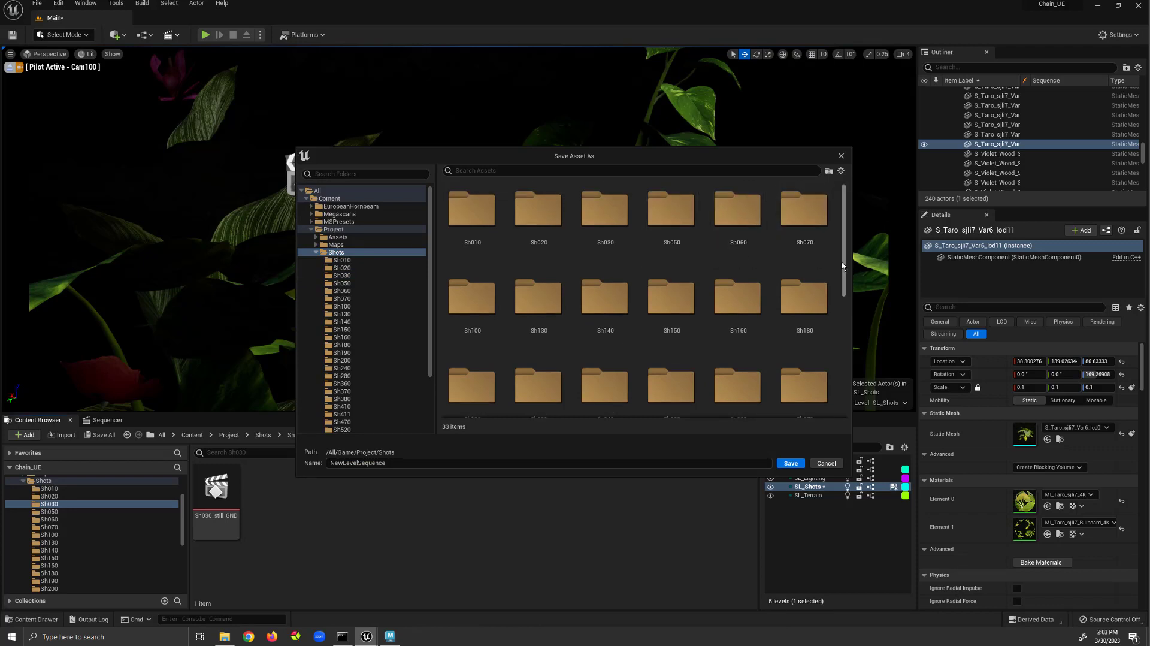
drag(845, 271, 846, 389)
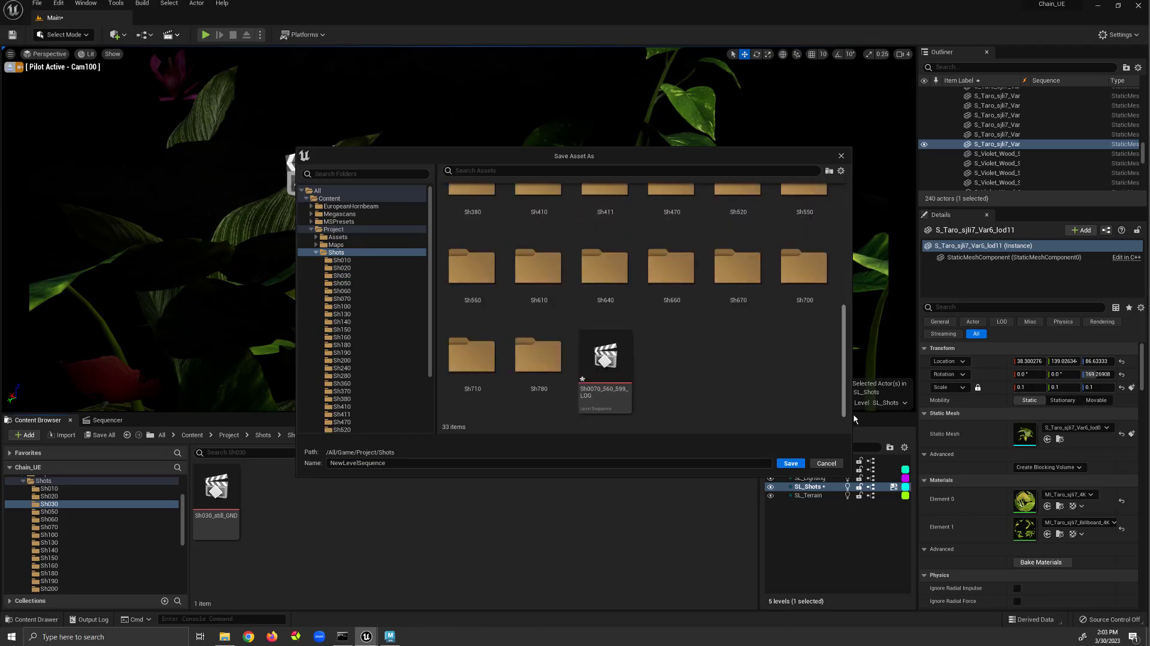
Create a new folder named Sh080 inside the Shots folder.
right_click(699, 367)
click(731, 386)
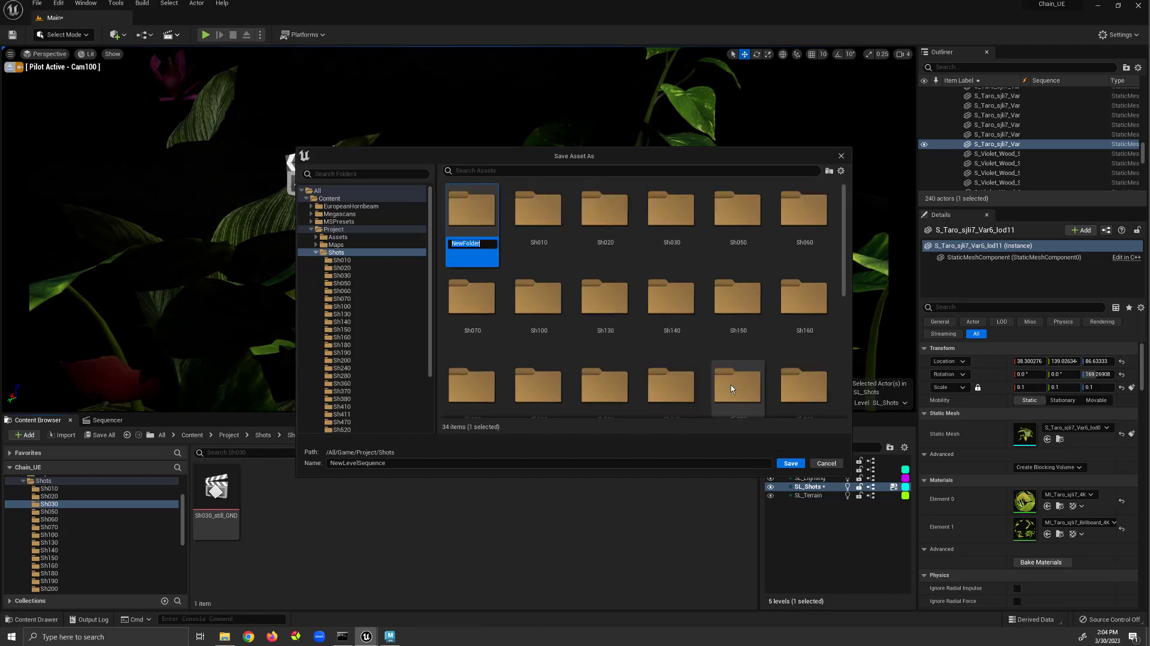
text(Sh080)
key(Return)
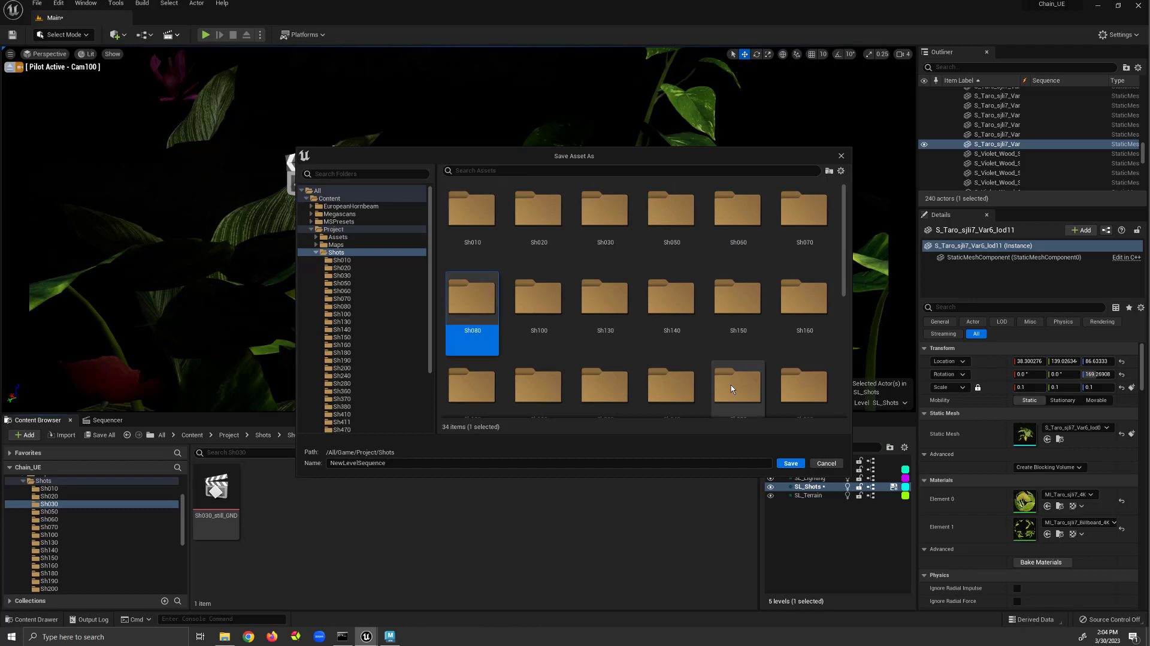
Save the level sequence in the Sh080 folder as Sh0080_638_708_GND.
double_click(472, 299)
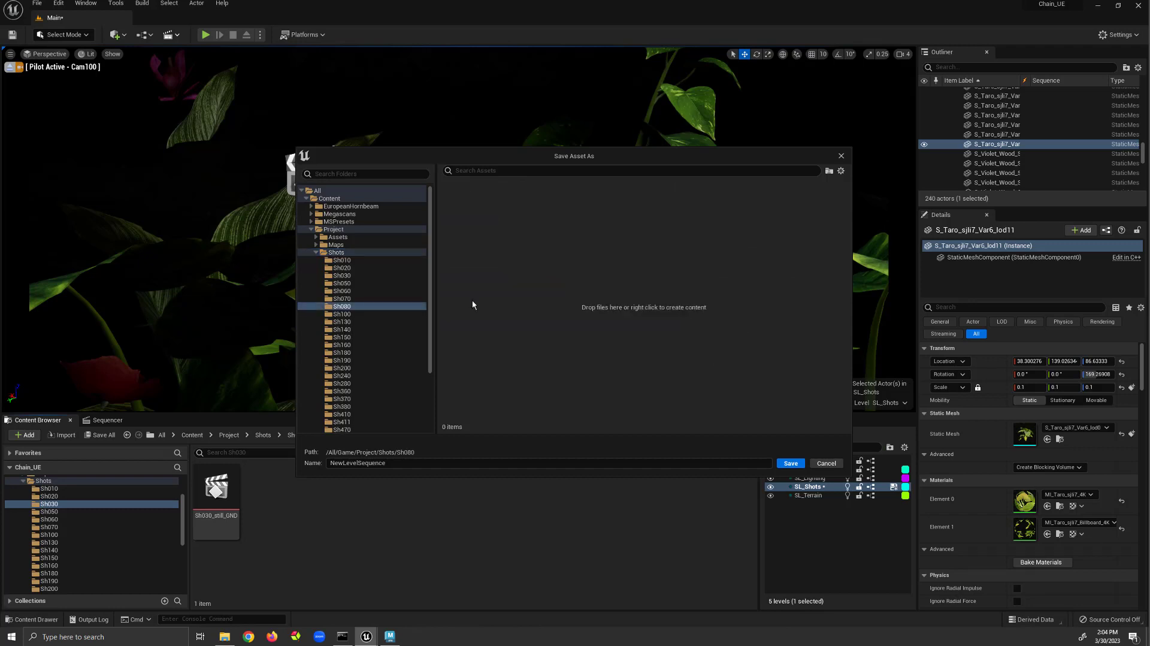
click(419, 465)
drag(411, 465, 329, 464)
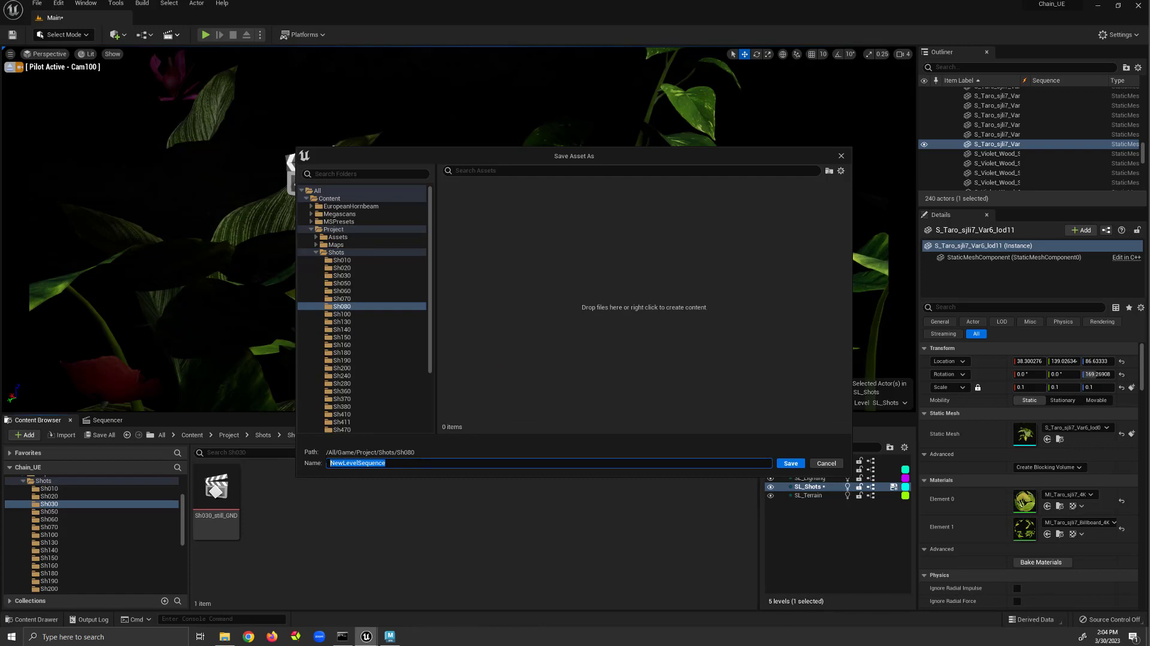
text(Sh0080_638_708_GND)
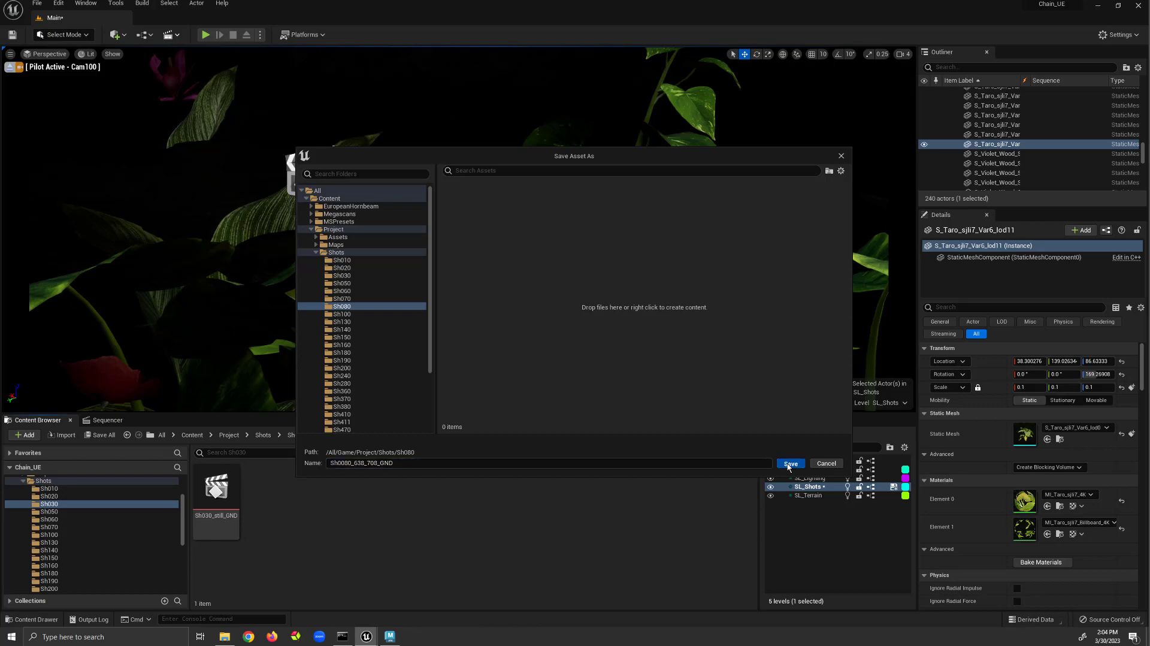
click(791, 464)
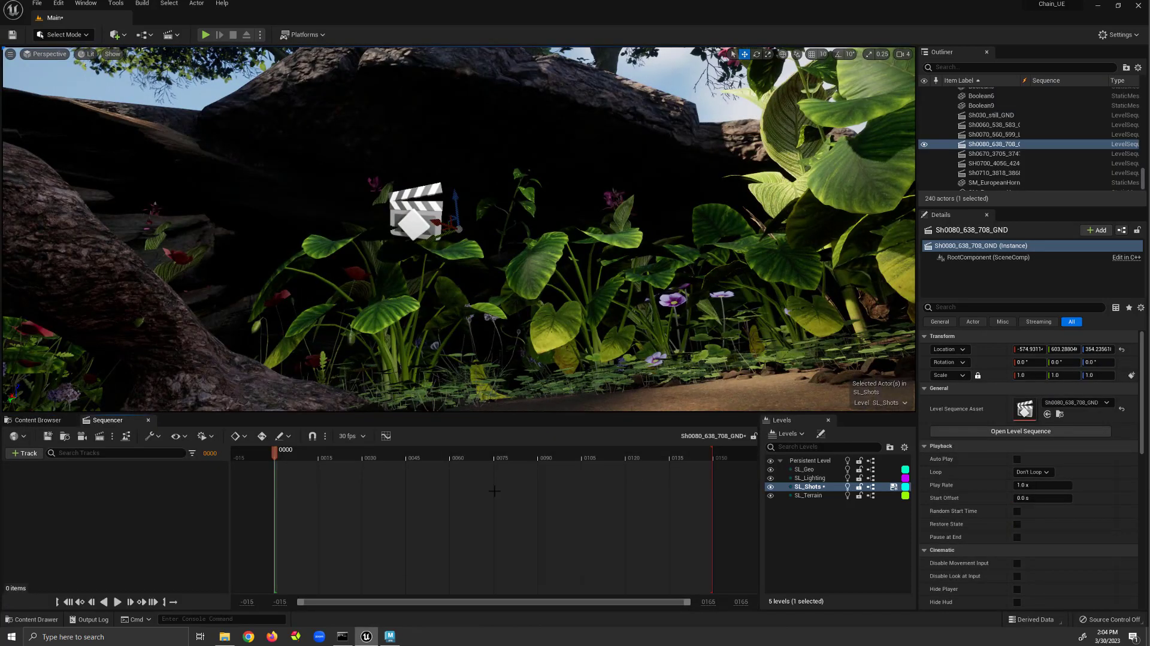
Add a cine camera to the sequence and rename it Cam080.
click(82, 435)
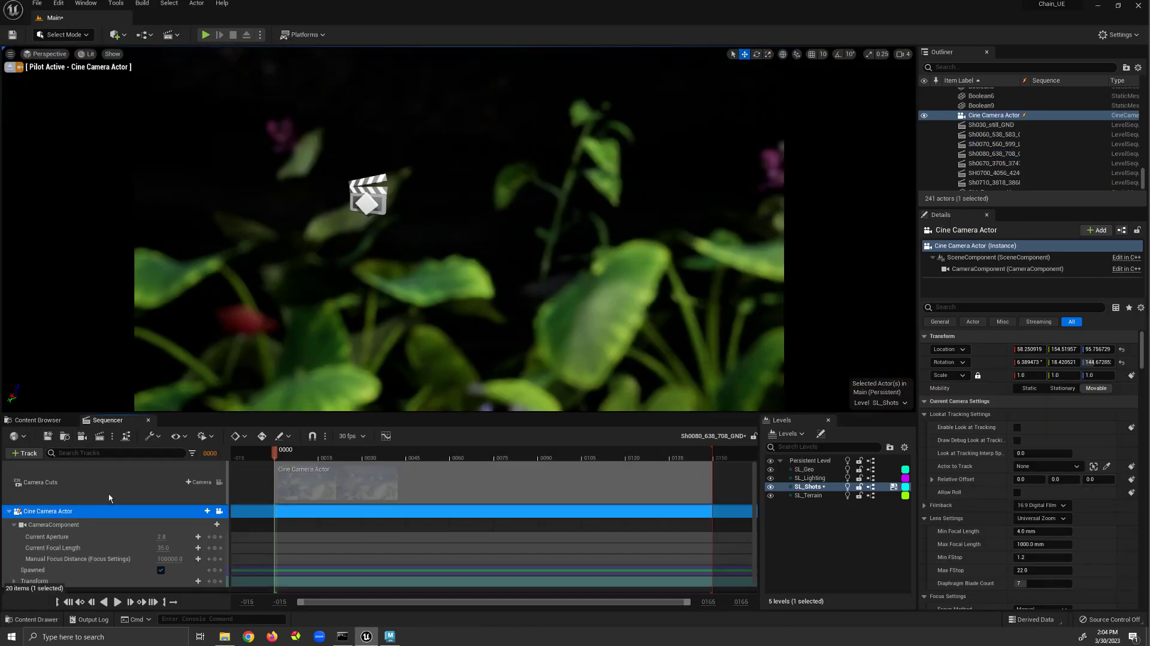
right_click(74, 511)
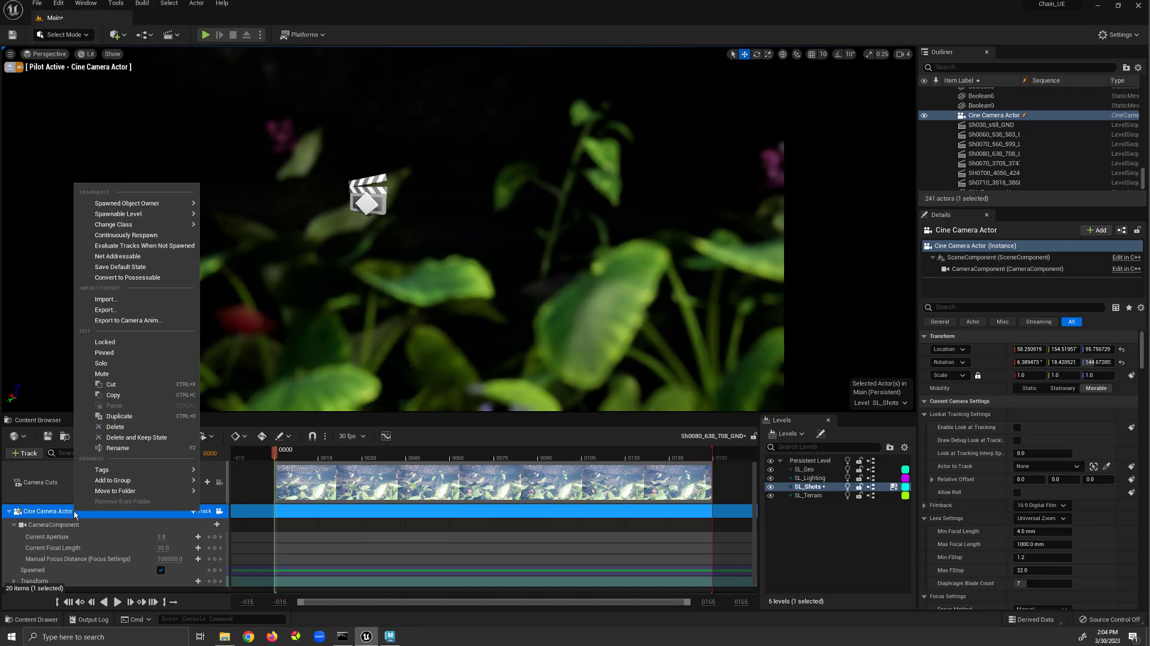
click(115, 448)
text(C)
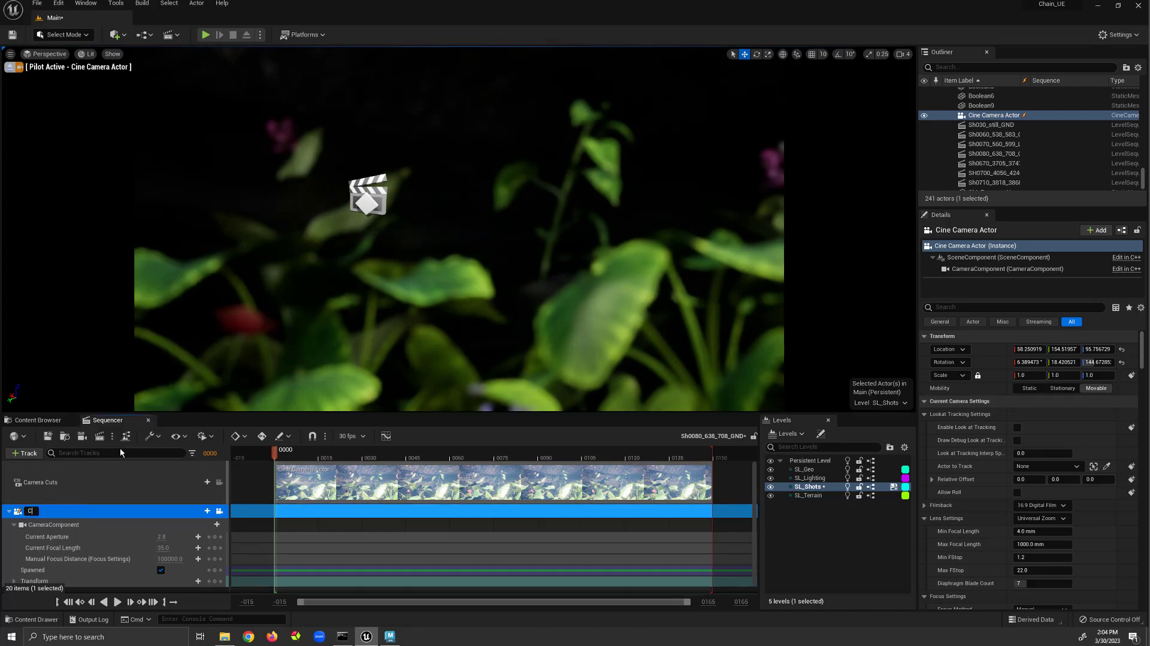
text(am080)
key(Return)
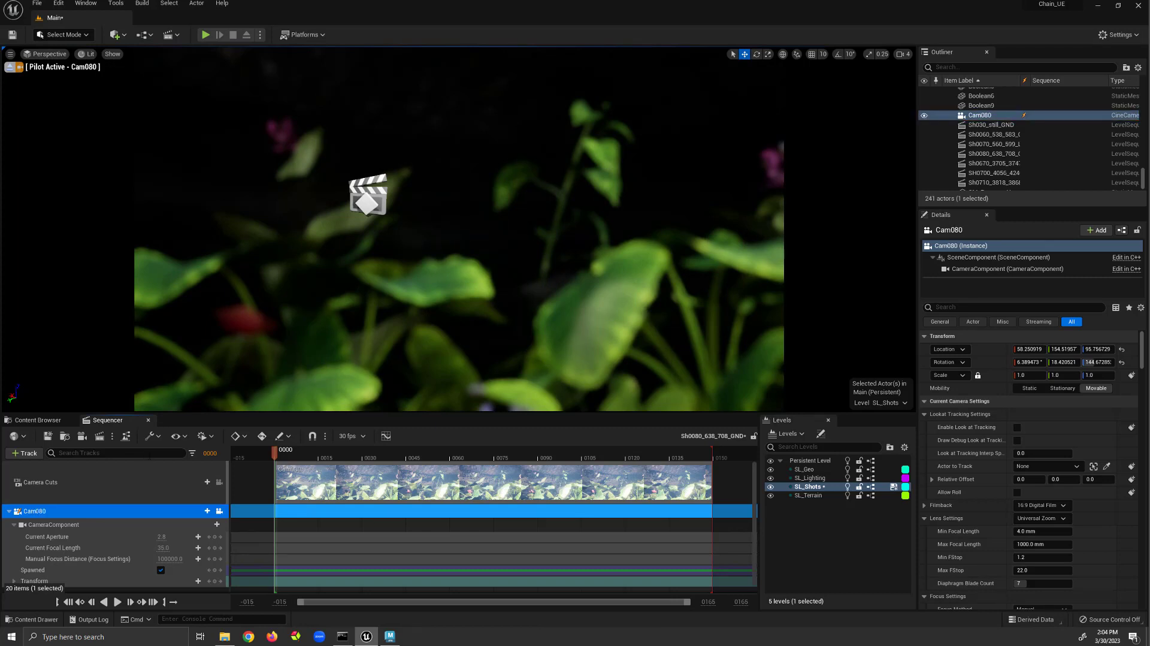
Import the Sh0080_638_708_GND FBX file onto the Cam080 camera track with default import options.
right_click(124, 511)
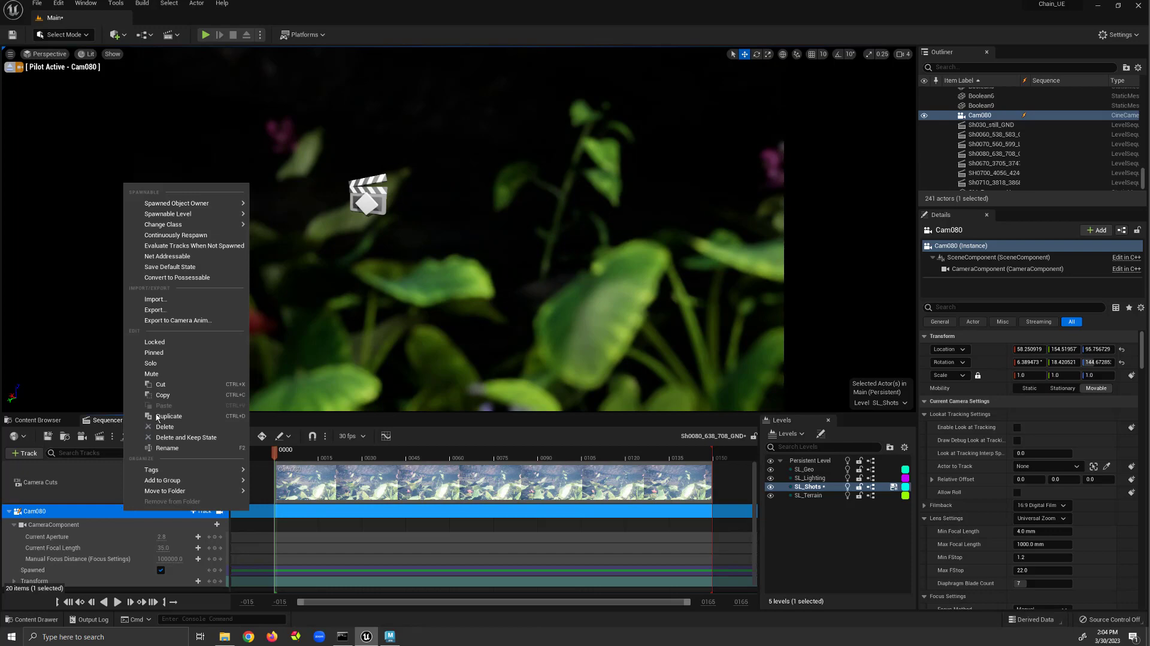
click(155, 299)
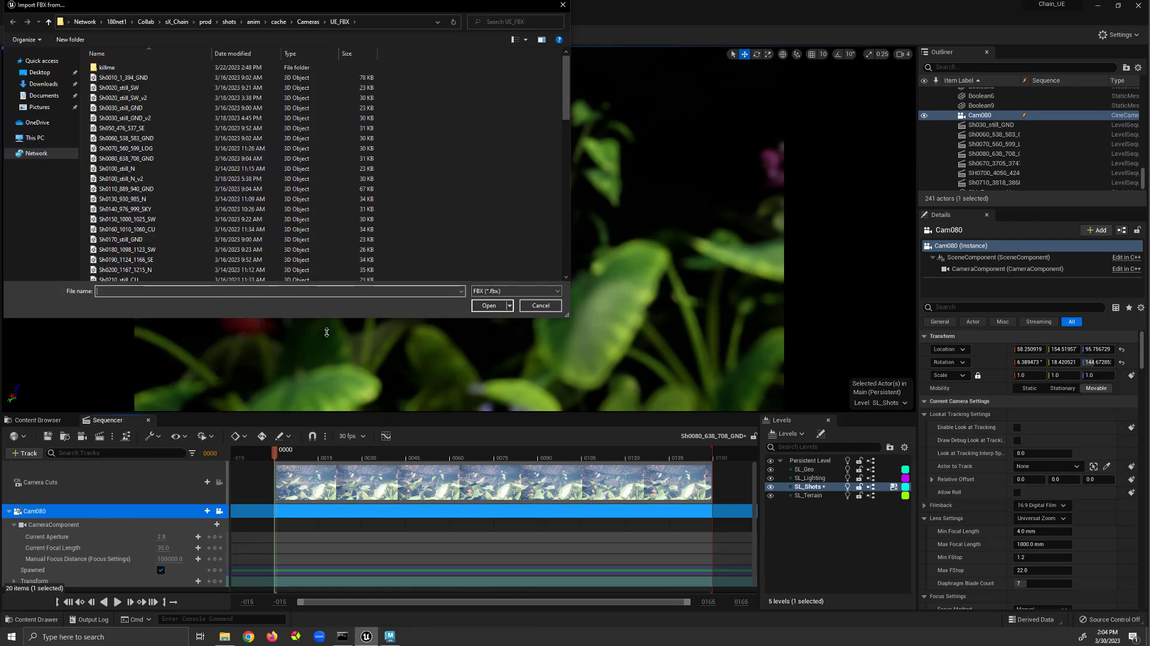
drag(280, 5, 563, 165)
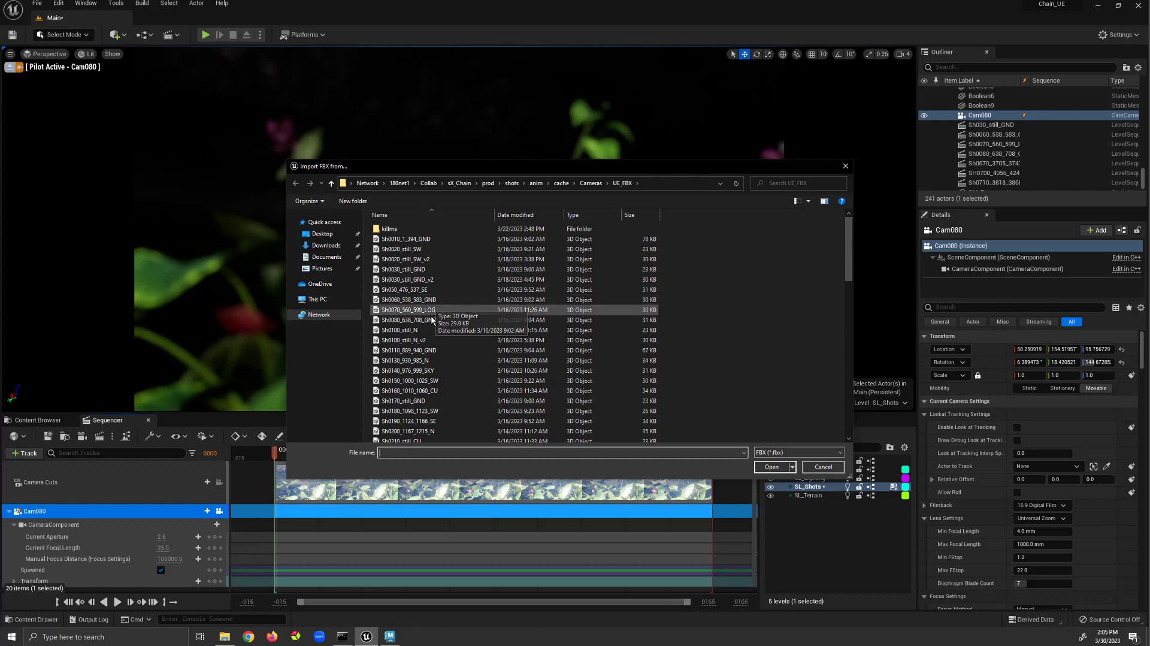
click(466, 320)
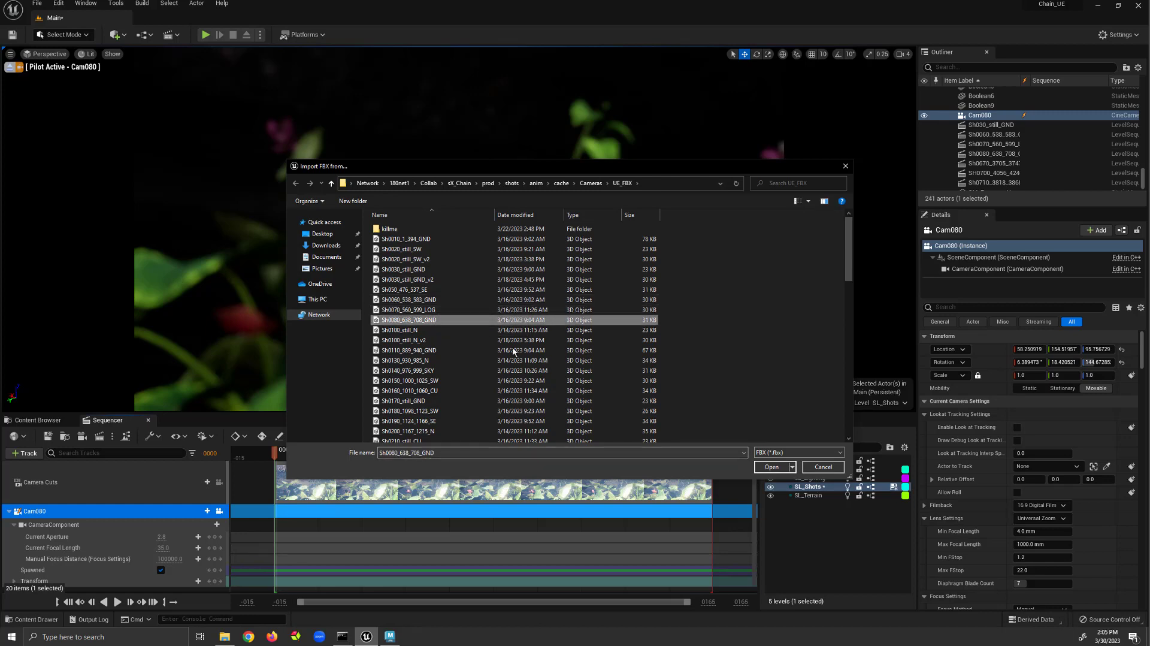
click(771, 467)
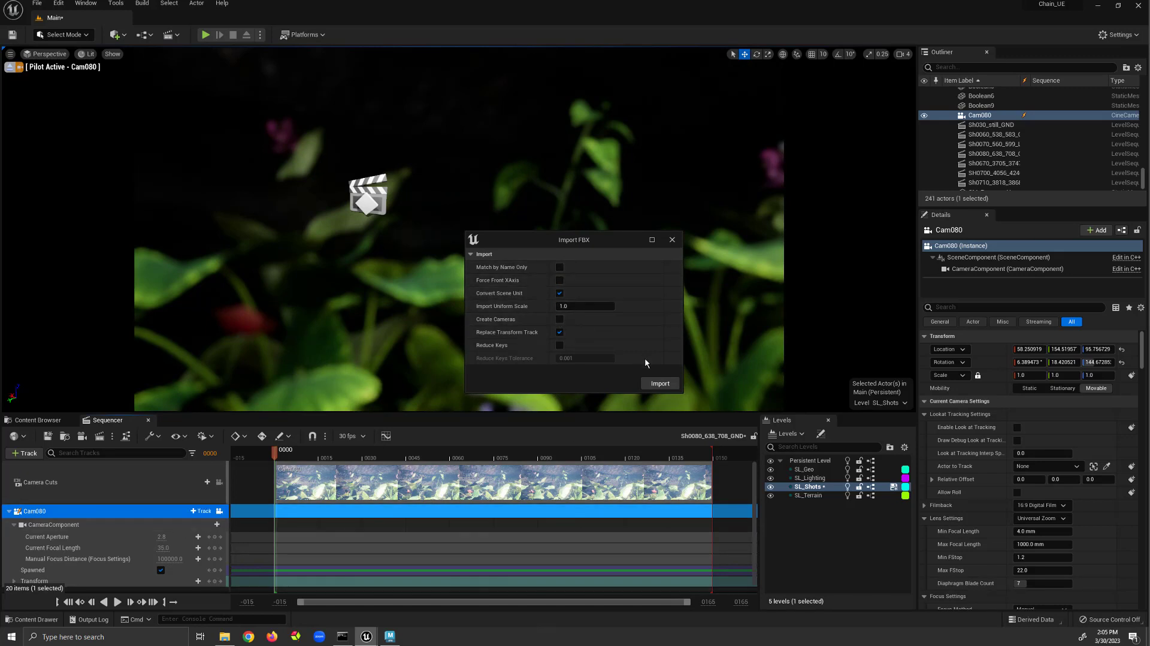
click(661, 384)
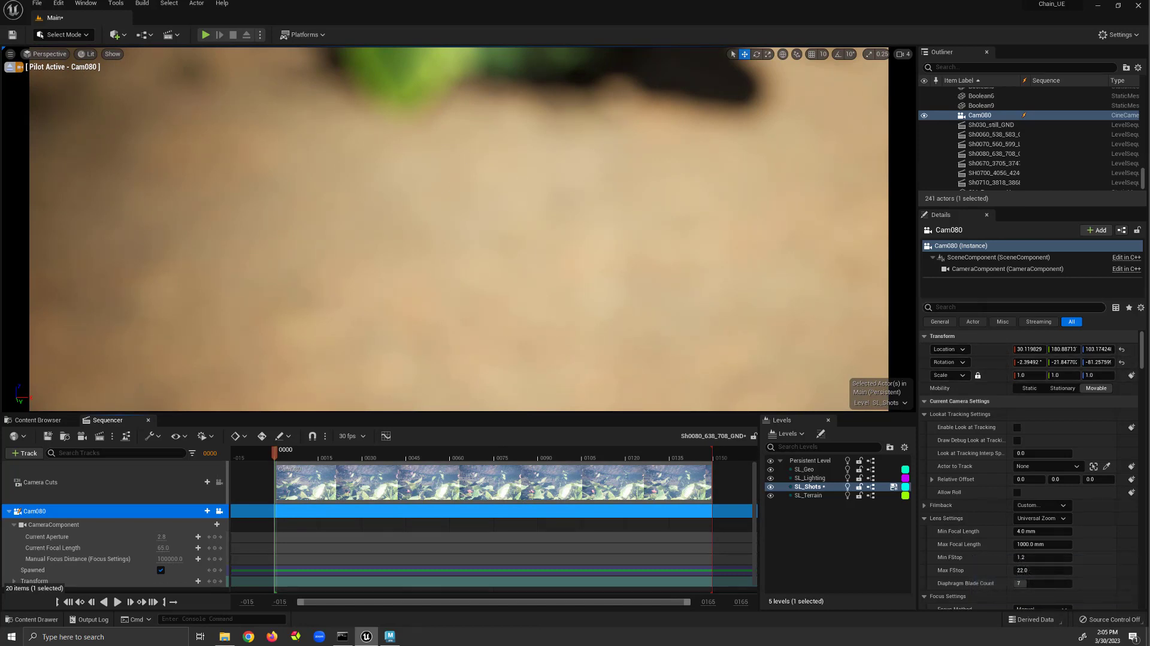
Filter the camera details for focus settings and set the Focus Method to Disable.
text(foc)
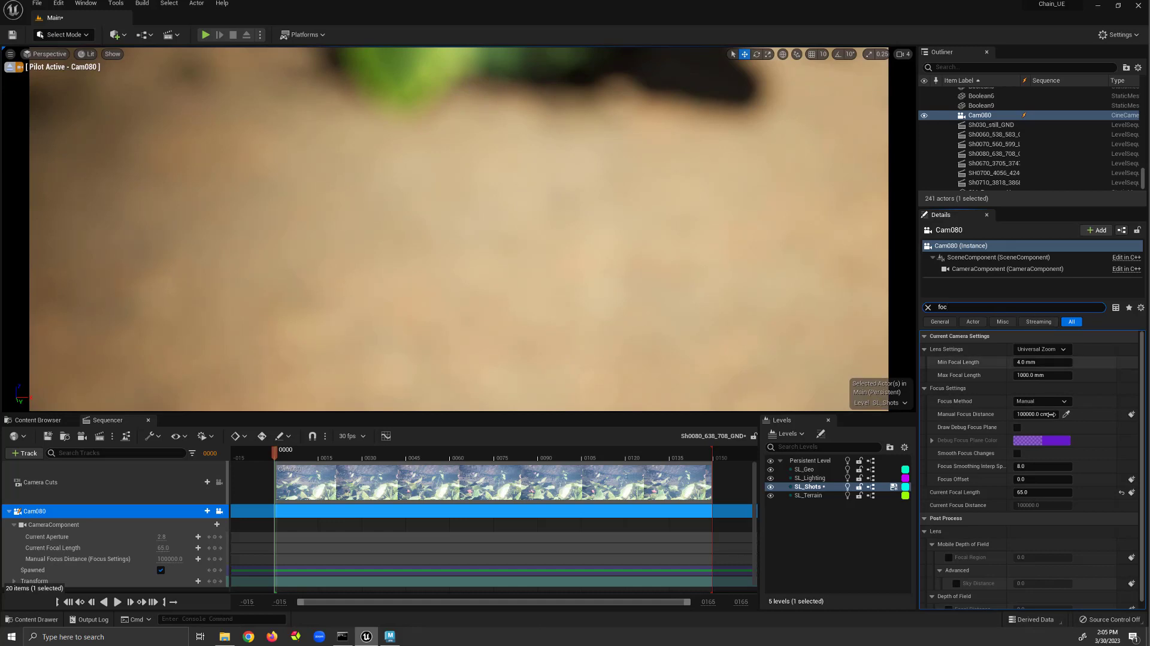
click(1065, 402)
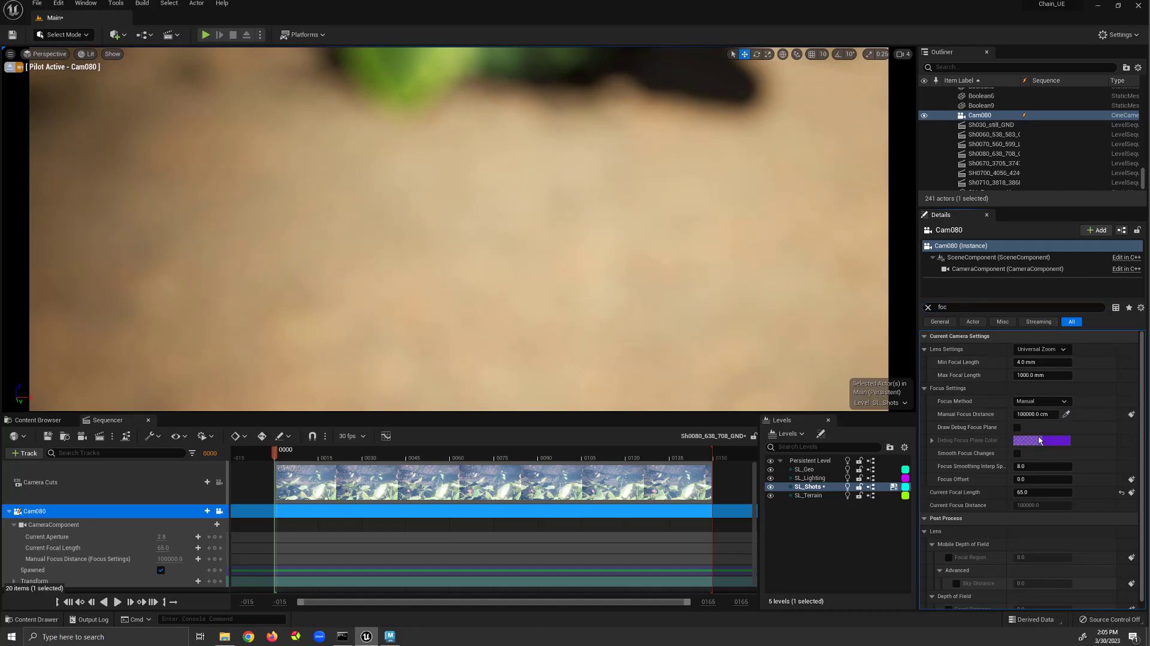
click(1039, 439)
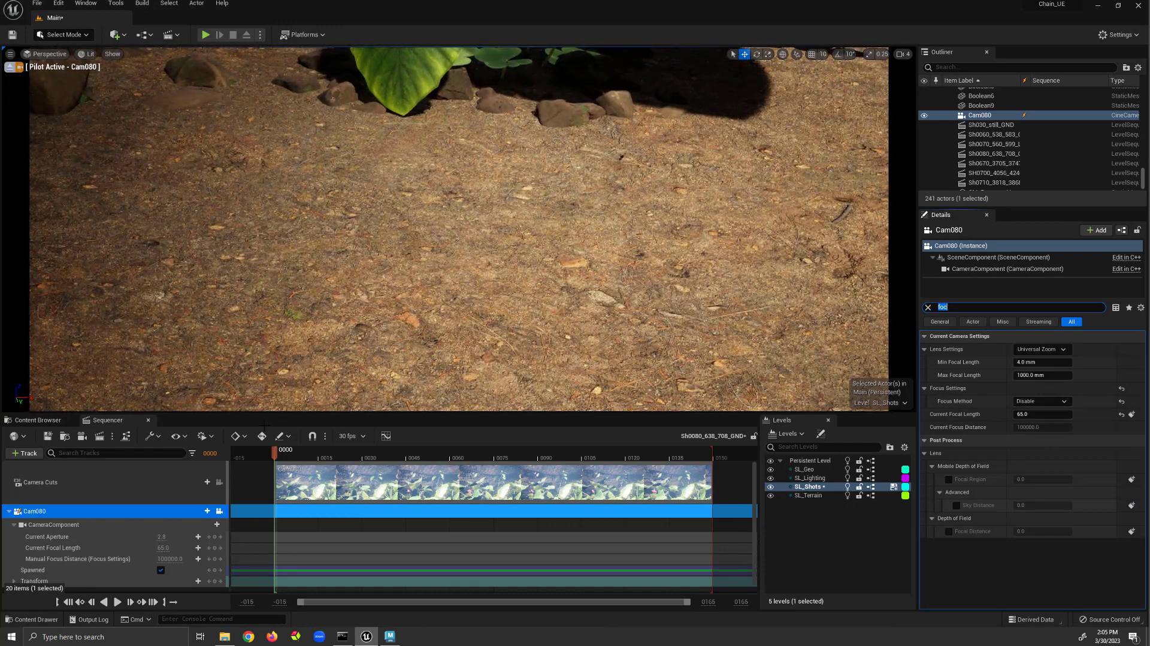
Set the sequence display rate to 24 fps (film).
click(363, 436)
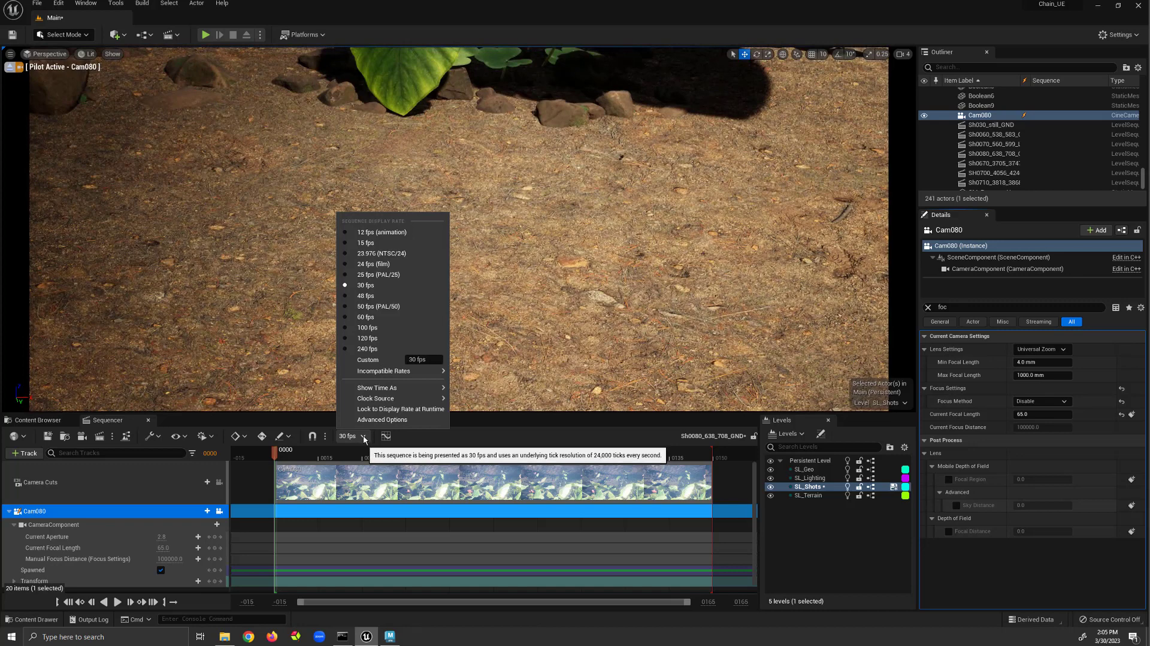
click(374, 263)
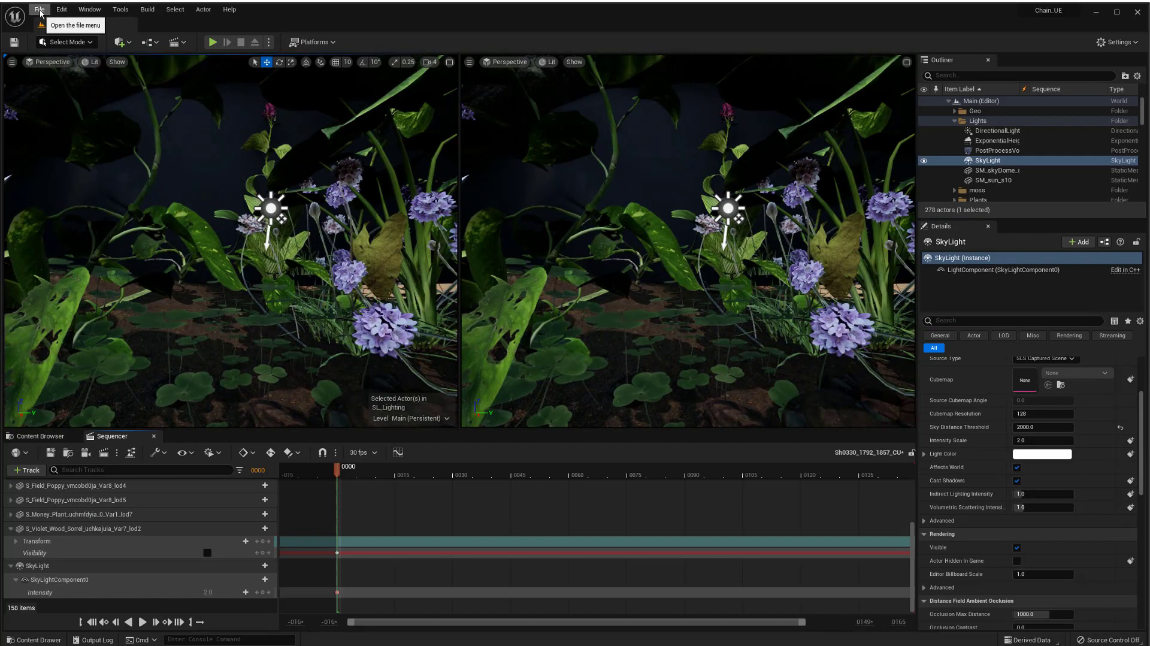
Open Project Settings and set the Level Sequence Default Display Rate to 24fps.
click(39, 10)
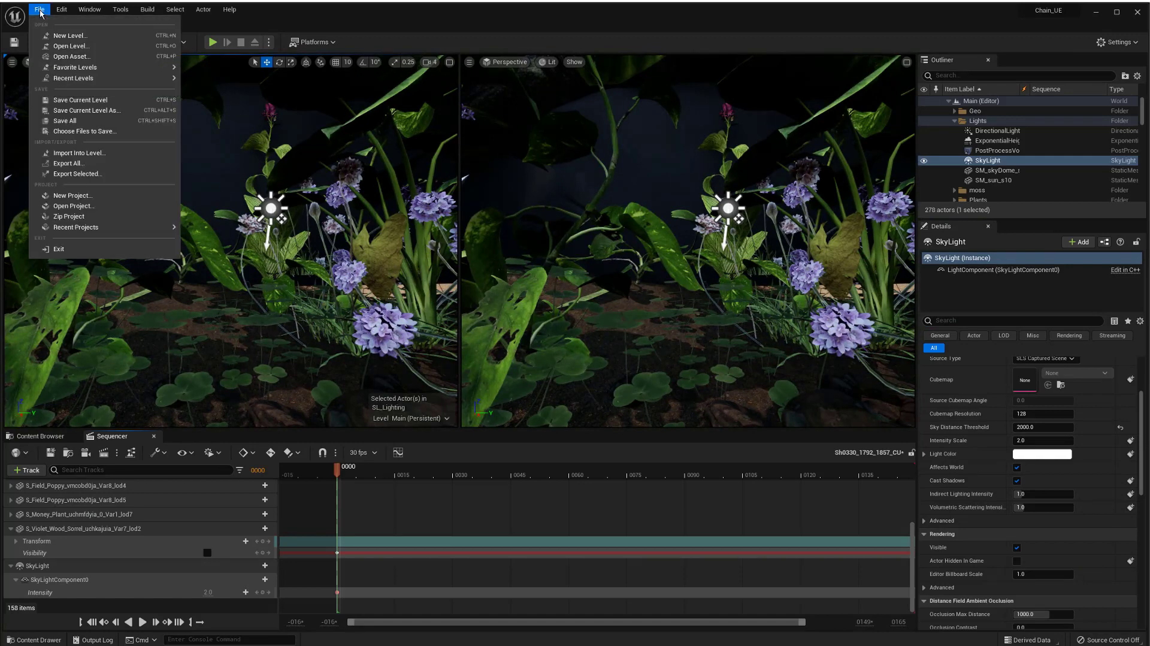
mouse_move(62, 13)
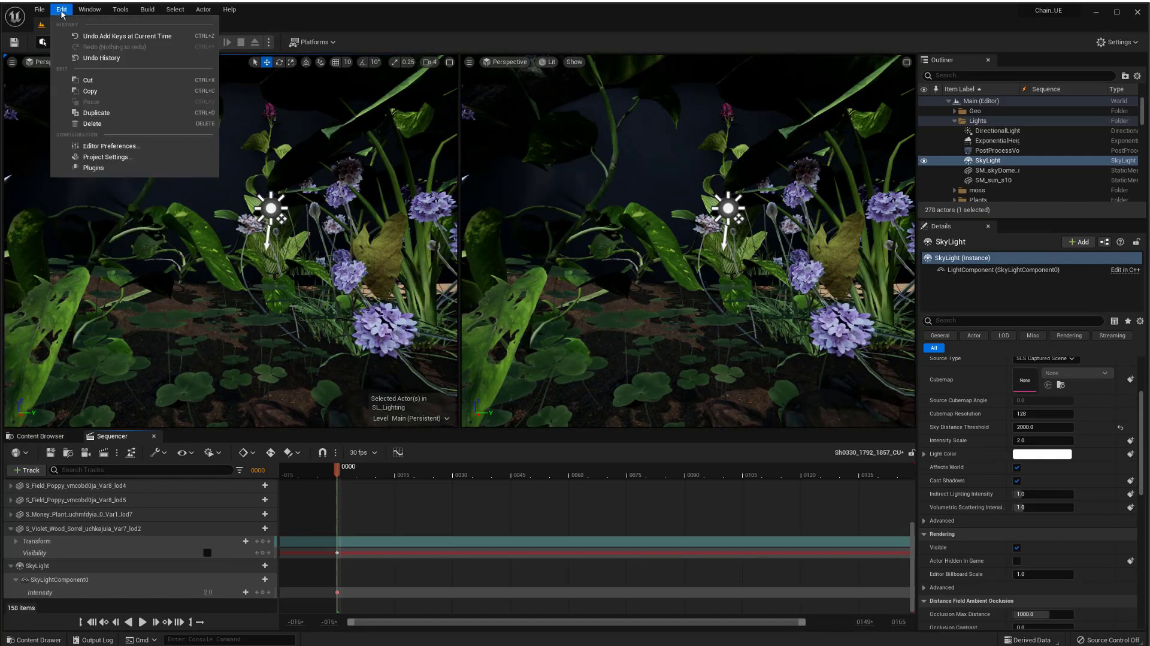
click(117, 159)
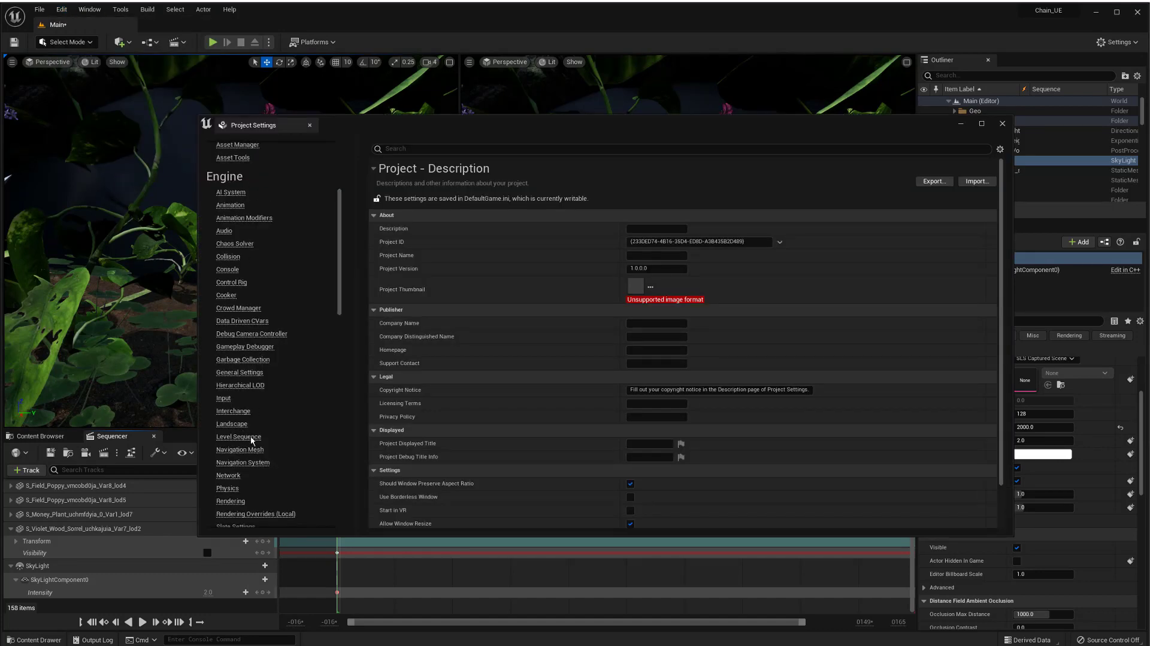
click(250, 437)
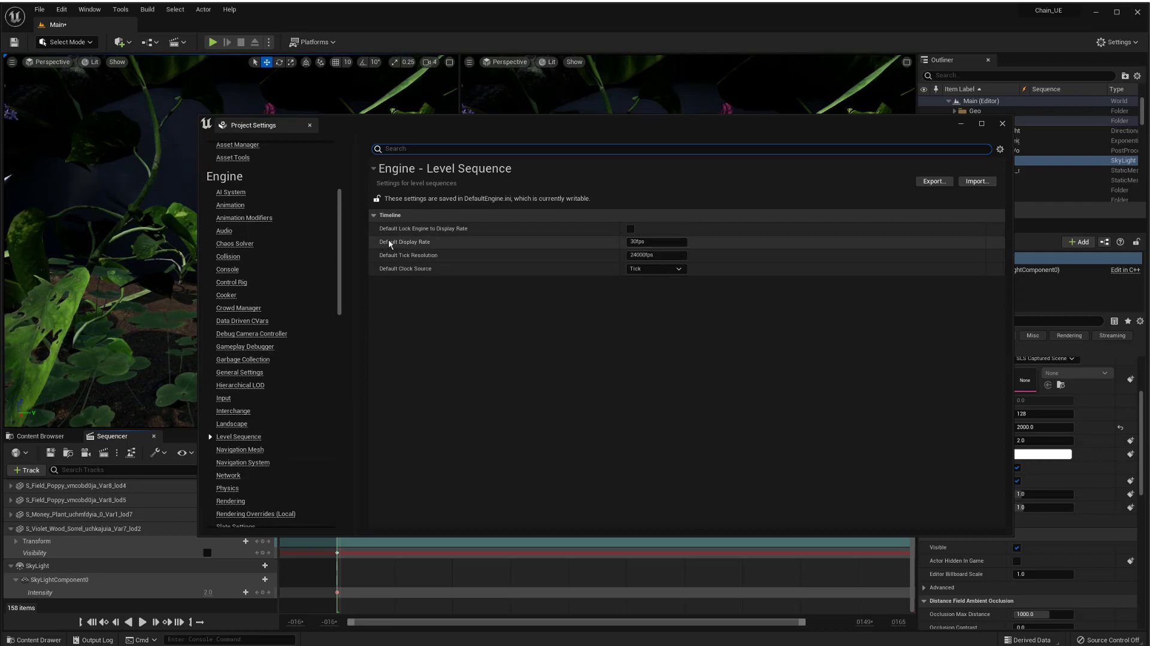
mouse_move(396, 246)
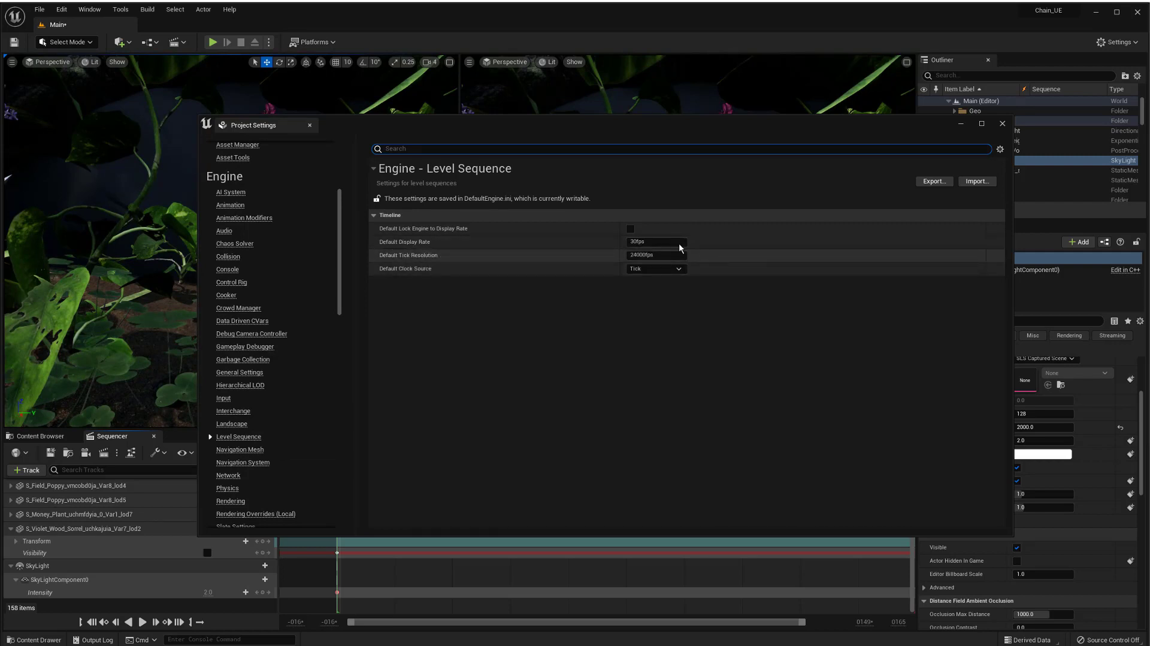
click(652, 243)
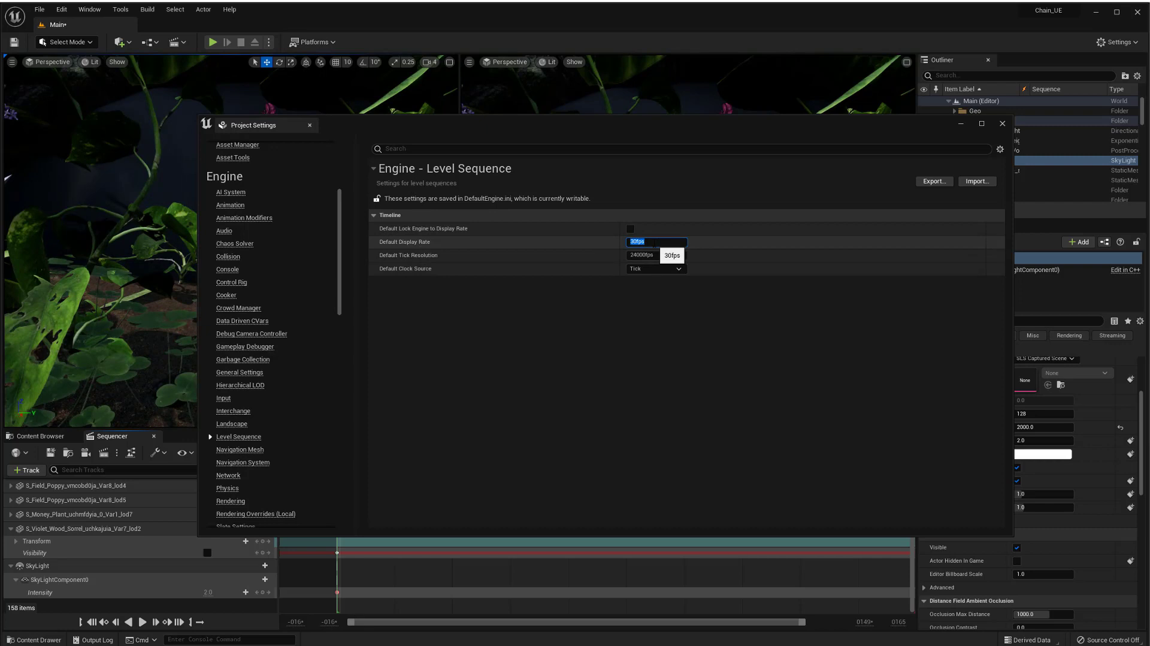
text(24)
key(Return)
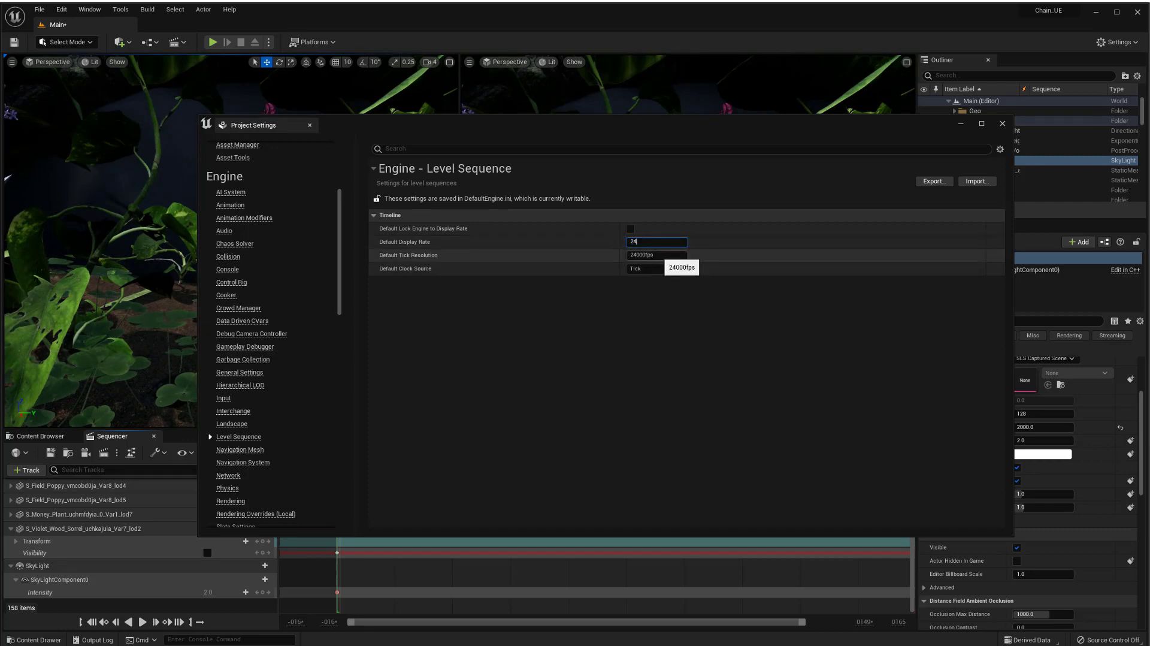
text(fps)
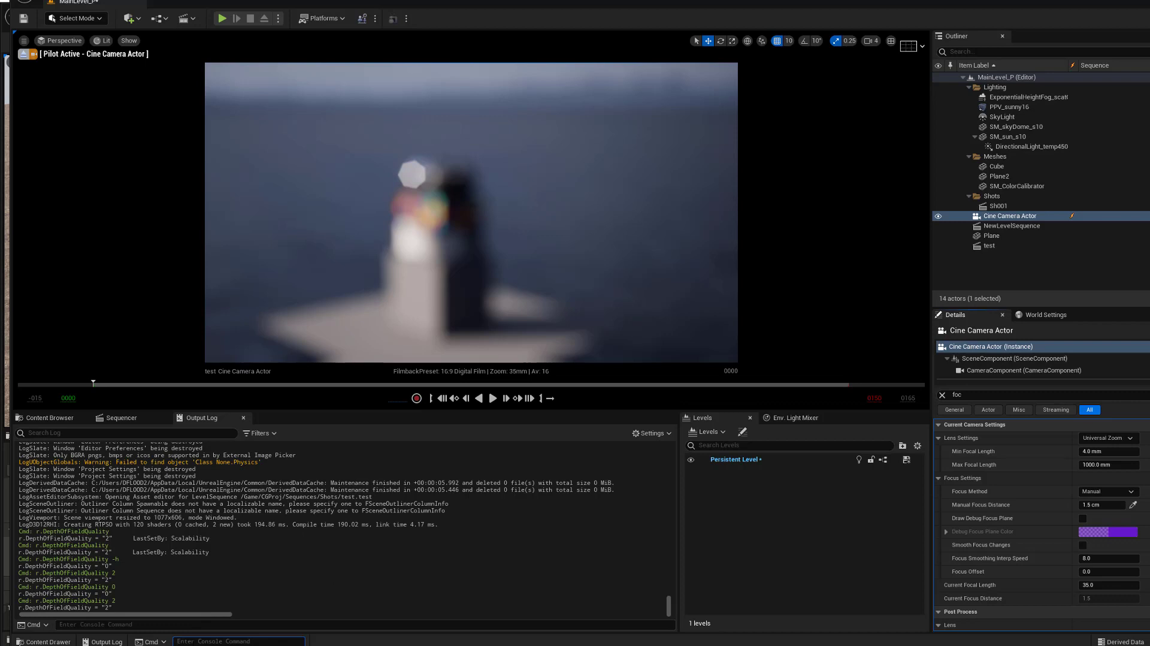
Run the console command r.DepthOfFieldQuality, then set it to 0.
text(r.)
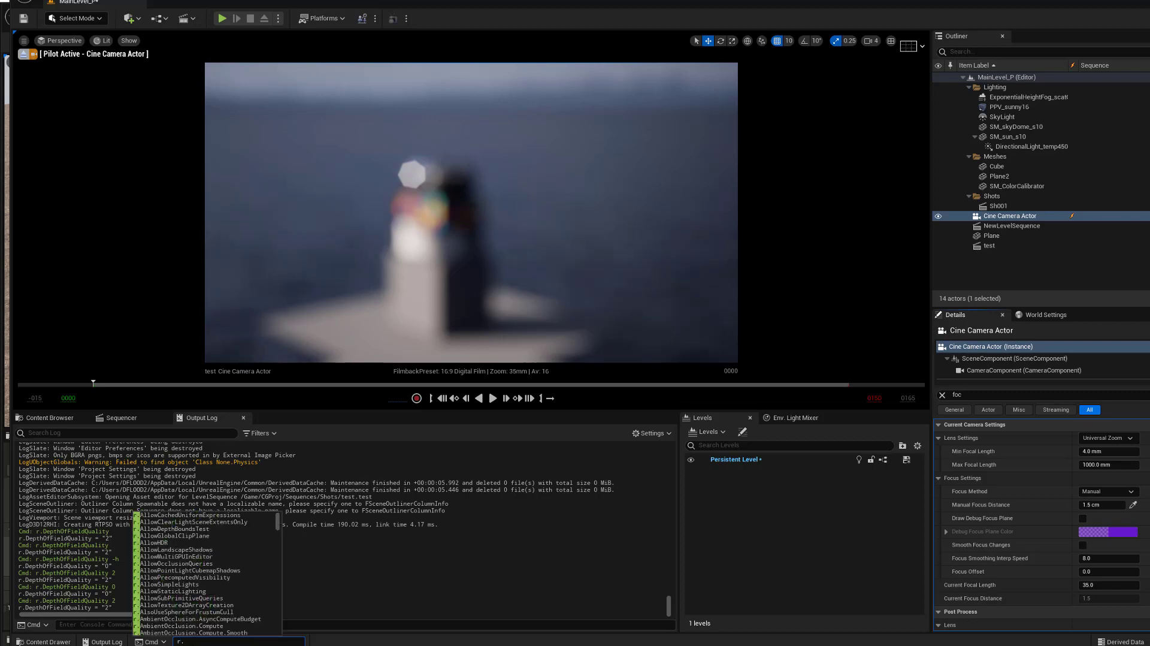
text(depth)
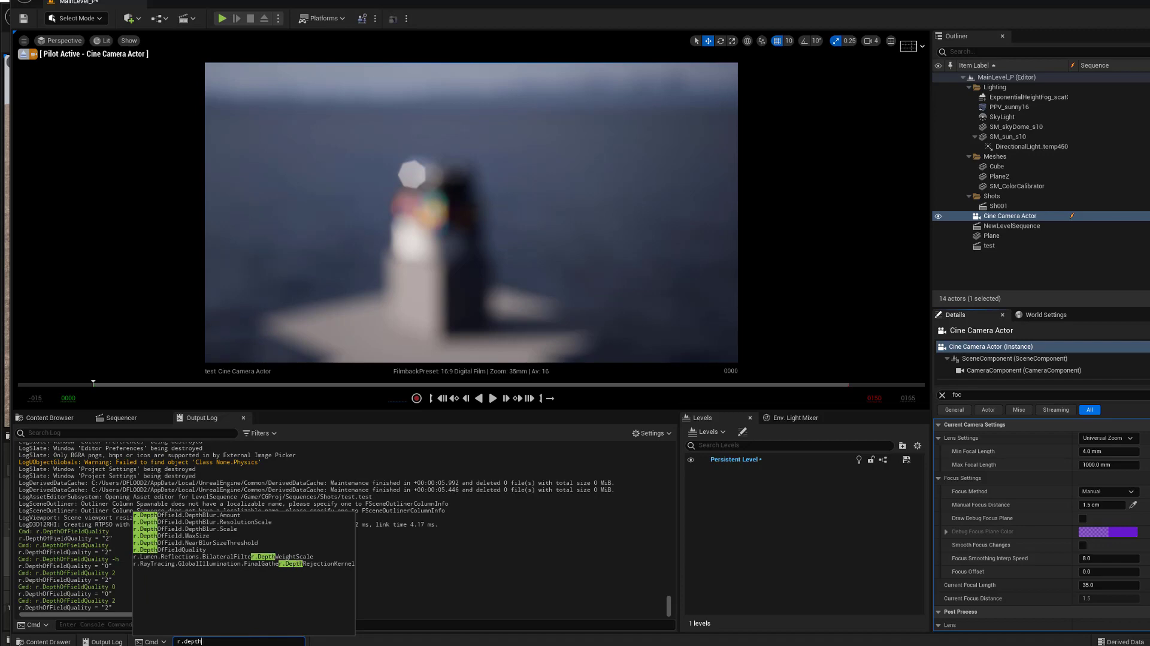
click(195, 550)
key(Return)
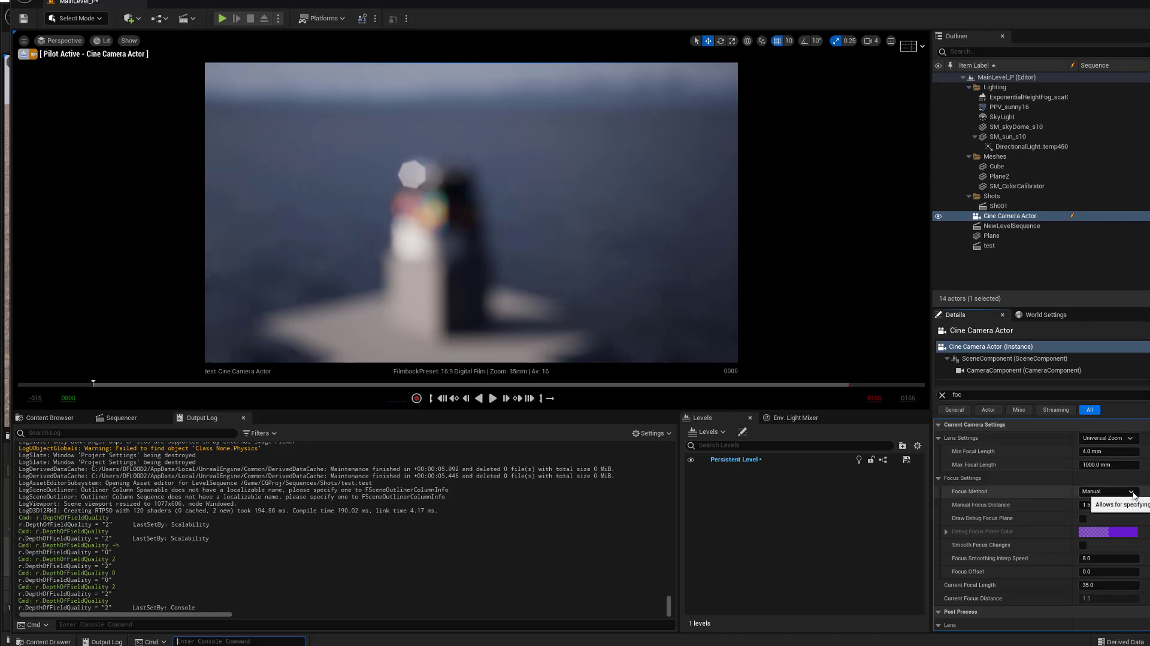
click(272, 640)
key(Up)
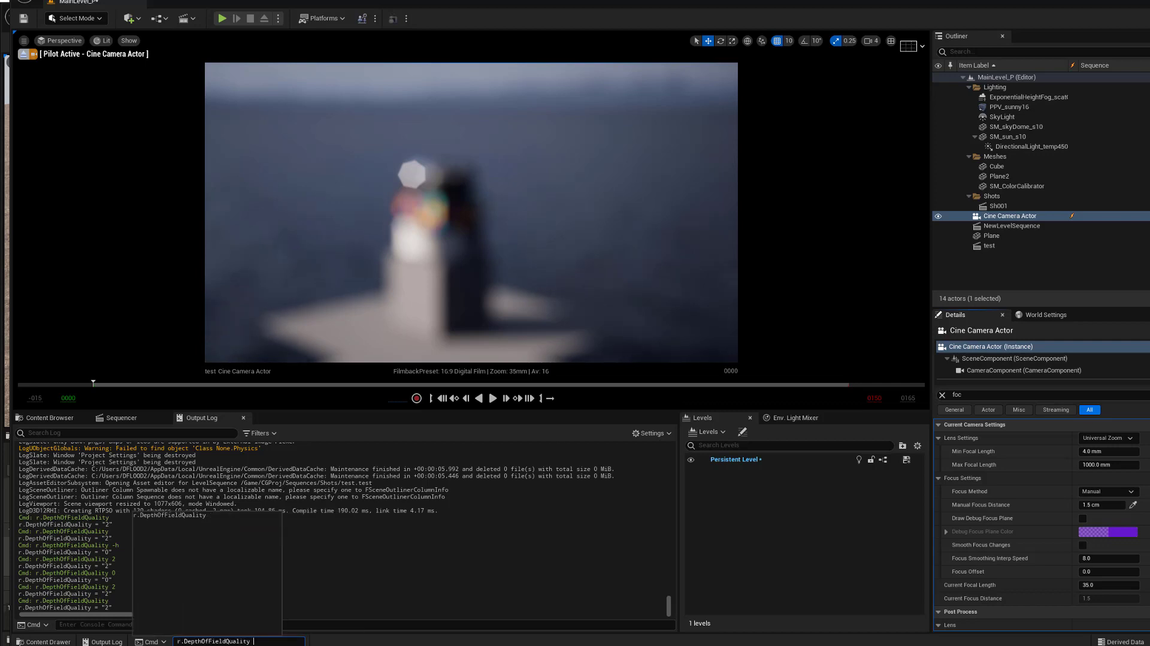
text(0)
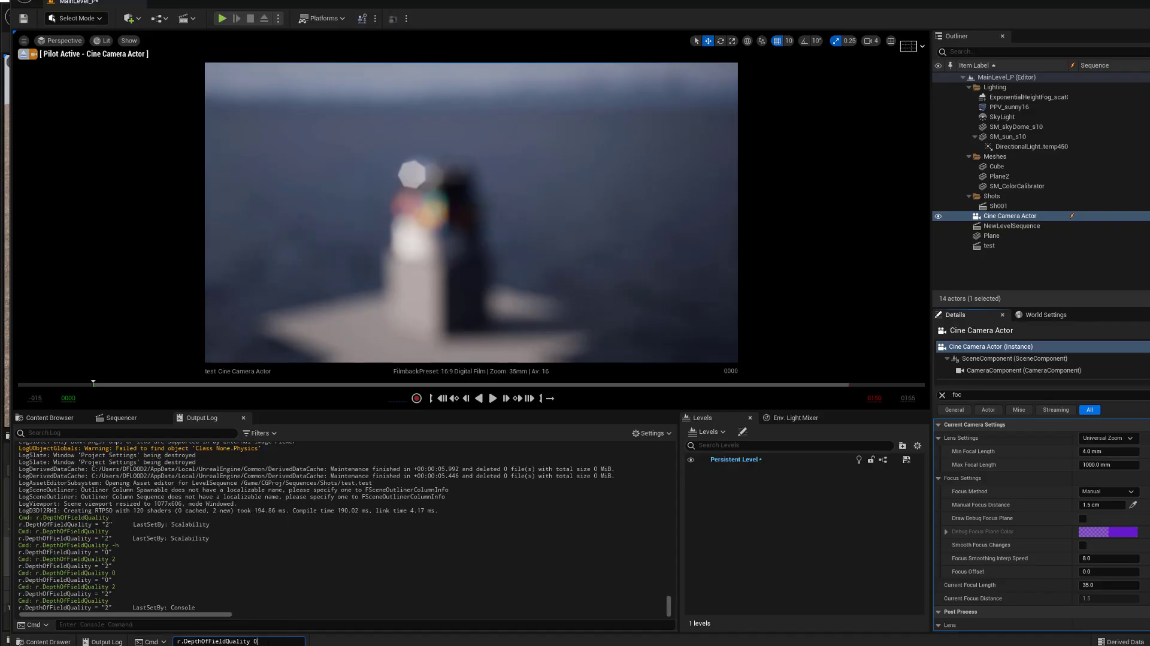
key(Return)
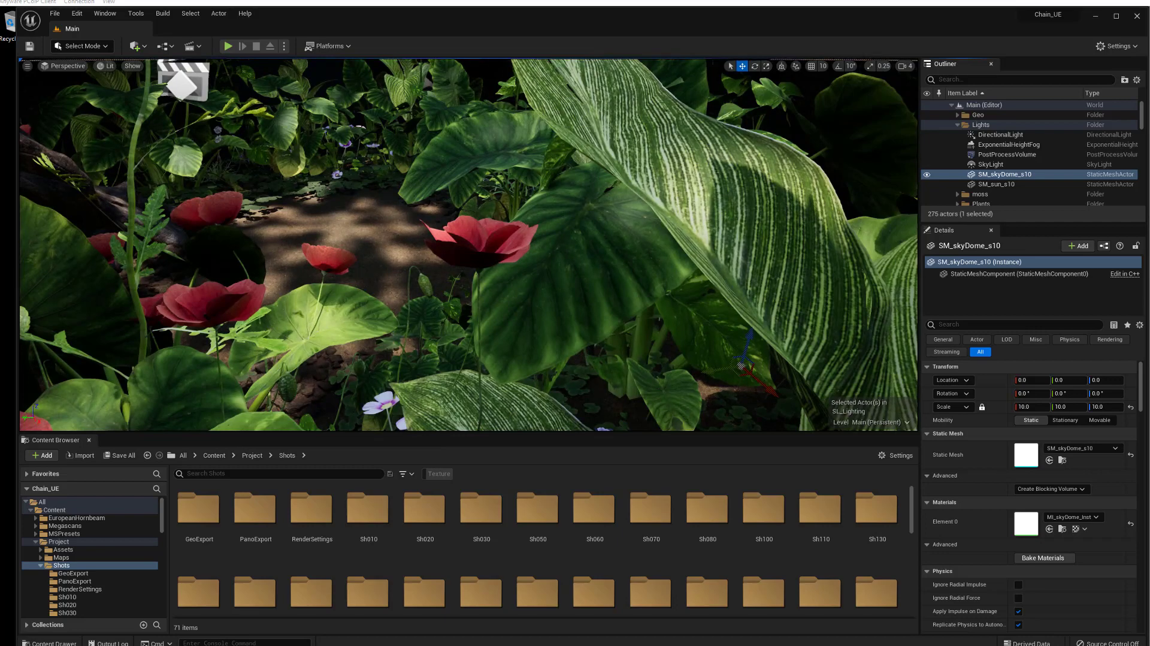
Open the Sh030_still_GND level sequence and lock the viewport to its camera cuts.
click(200, 48)
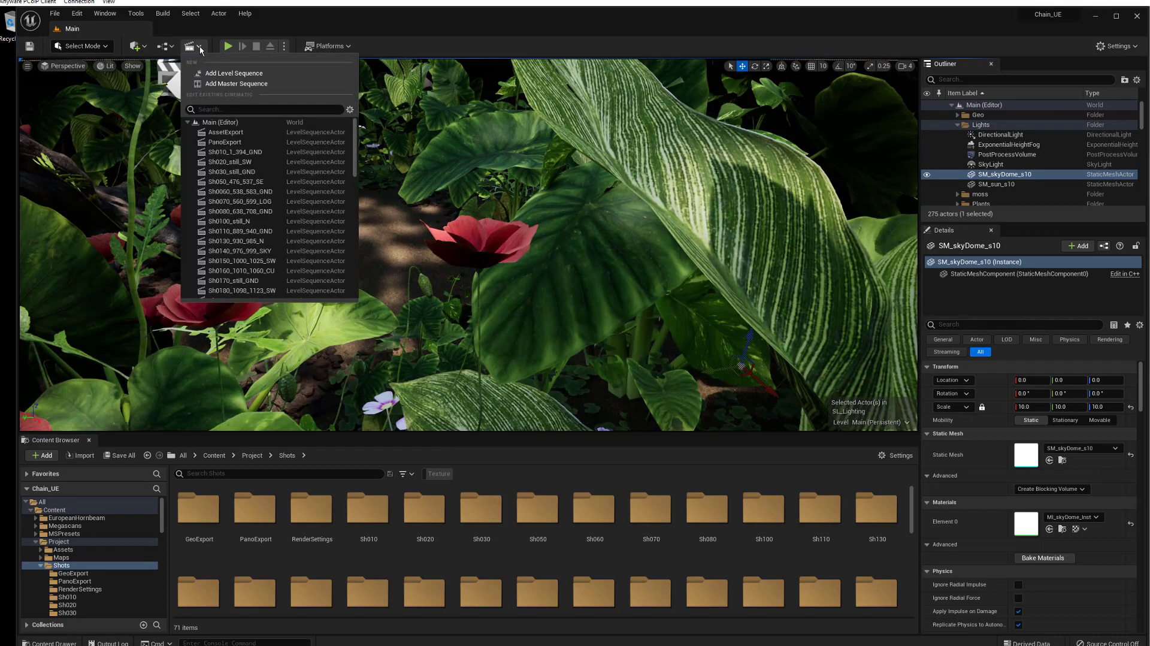
click(257, 172)
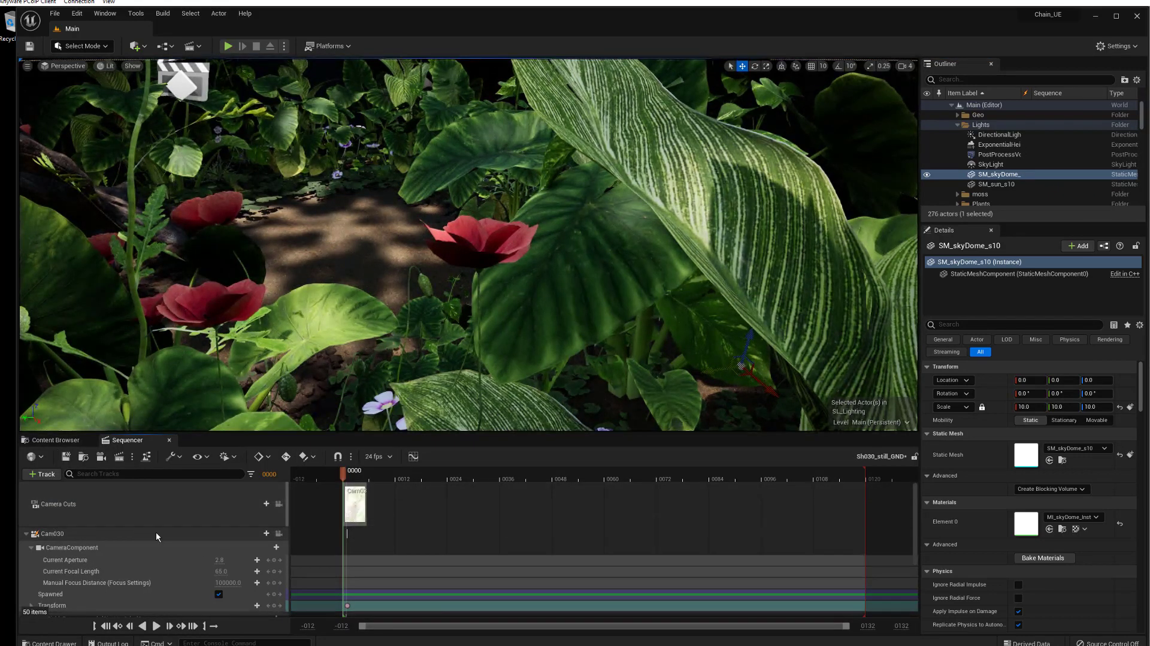
click(279, 503)
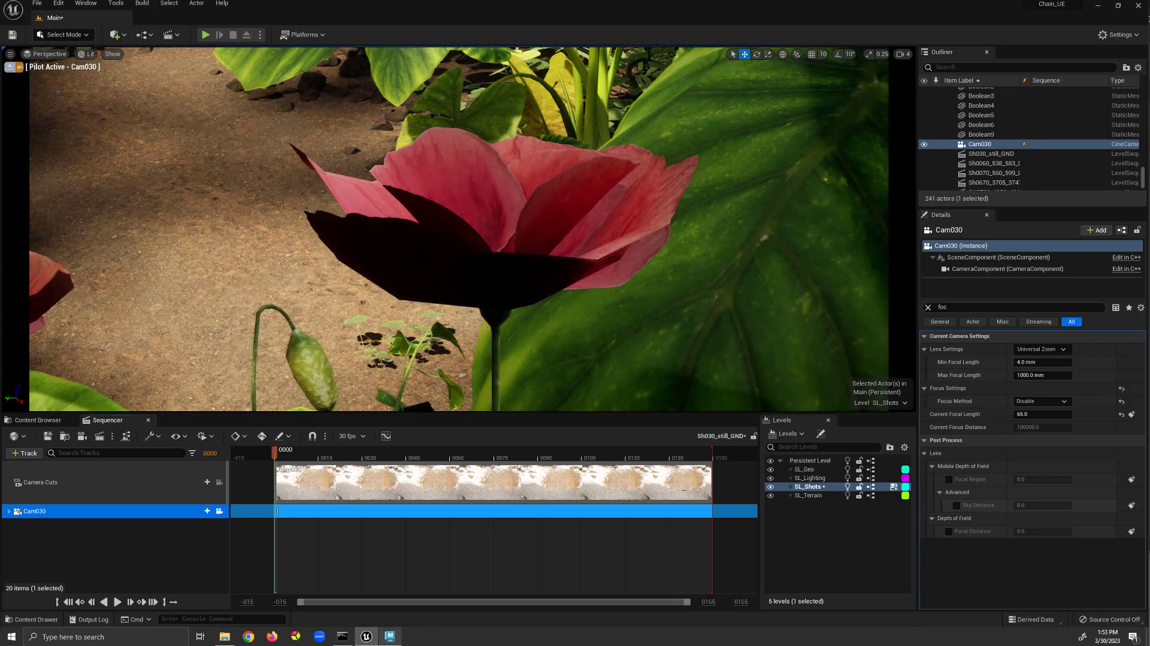
Switch to Firefox and play the CHN_0030 shot preview in ShotGrid.
mouse_move(389, 637)
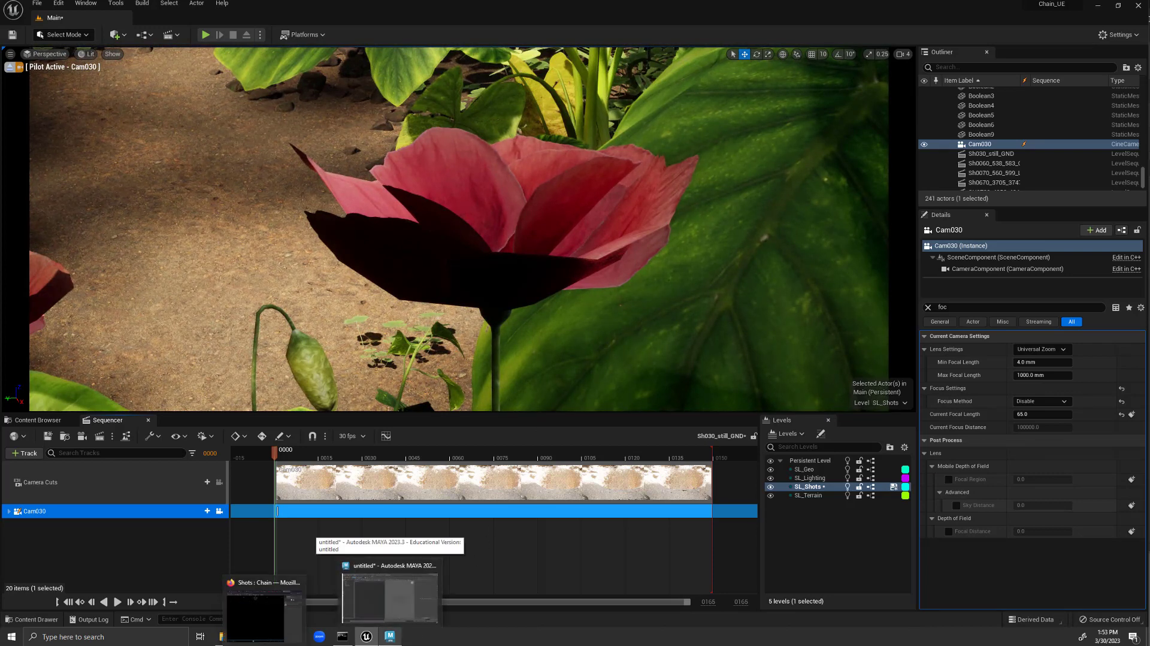
click(263, 615)
click(969, 60)
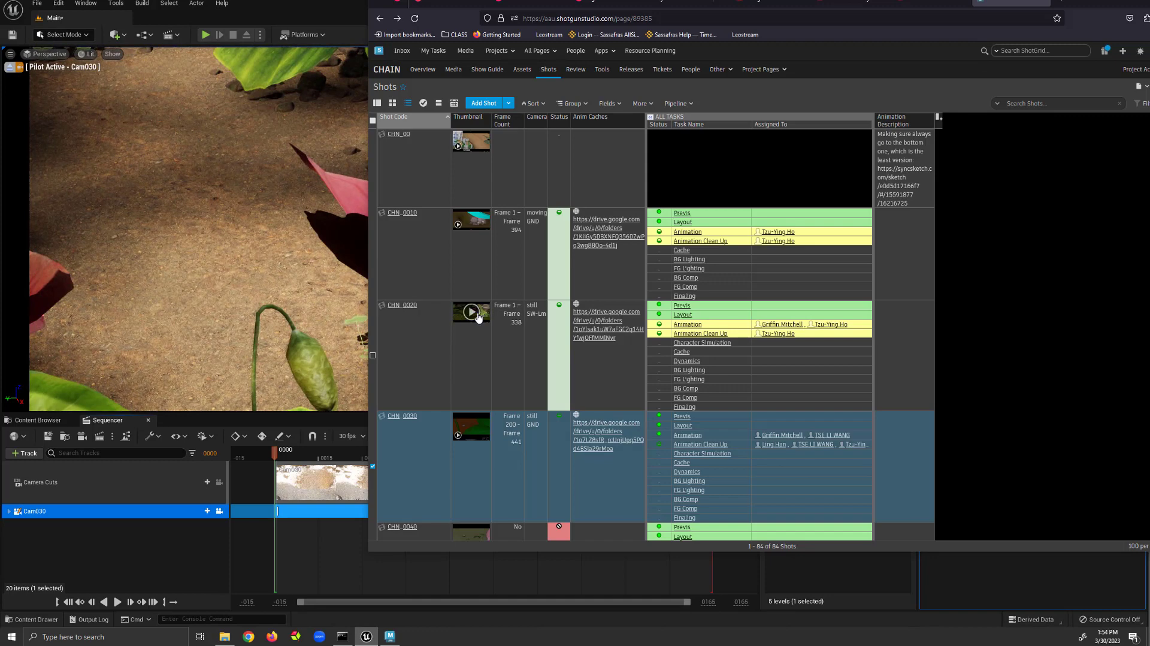
click(471, 426)
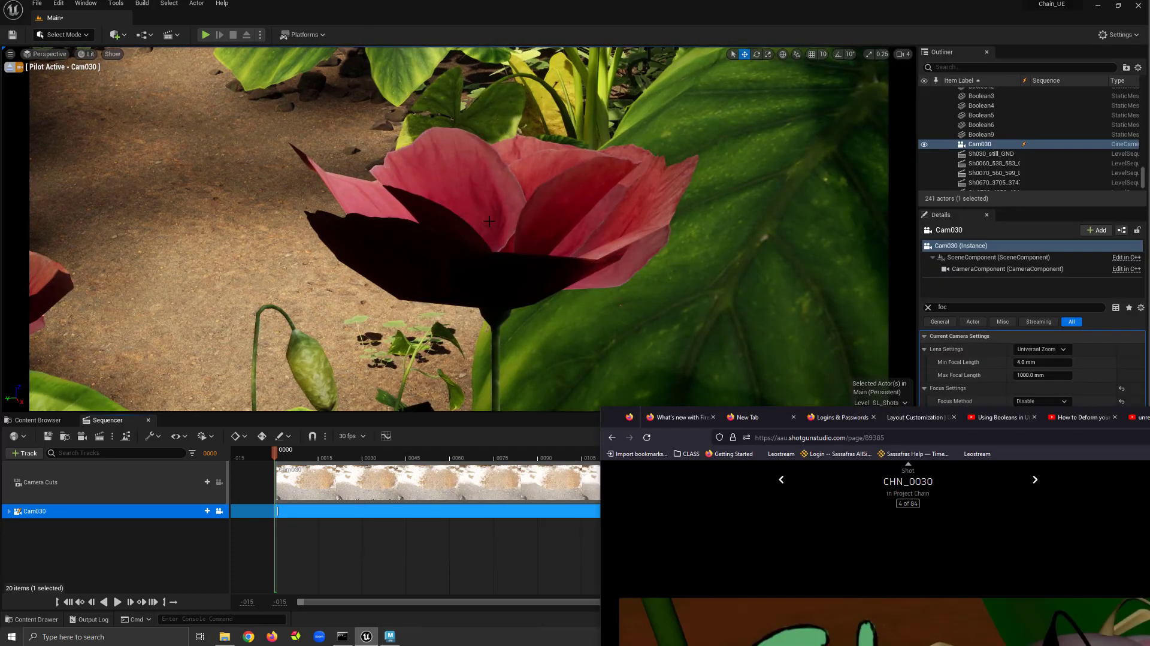
Select two poppy flowers in the viewport and add them to the sequence as tracks.
click(488, 221)
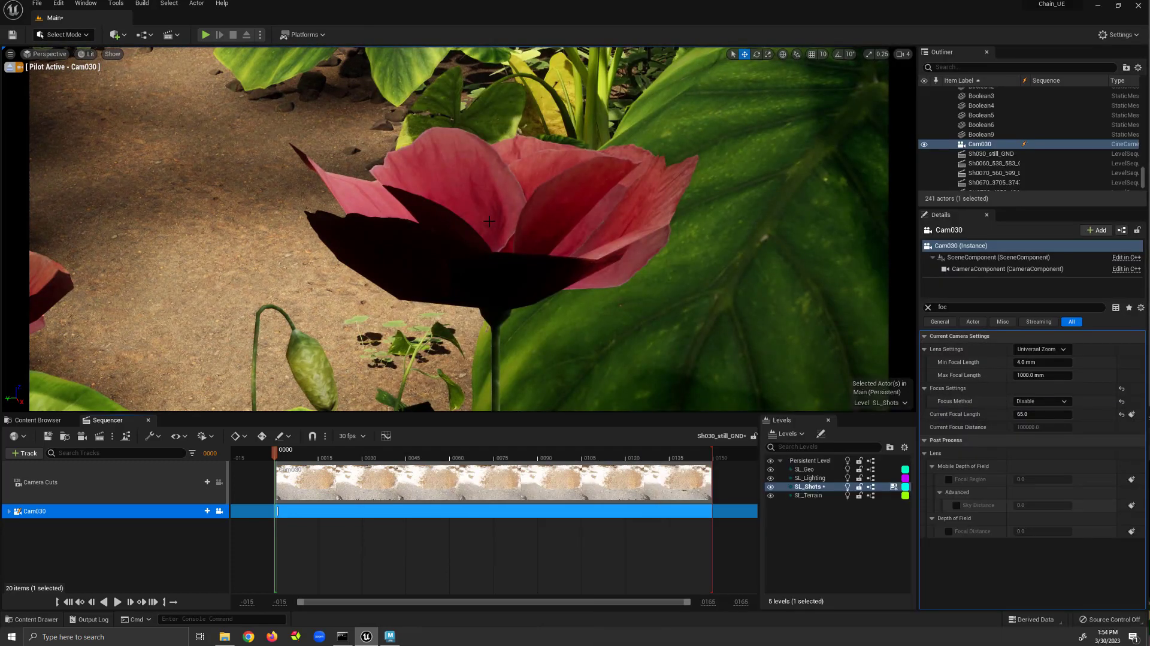
click(489, 221)
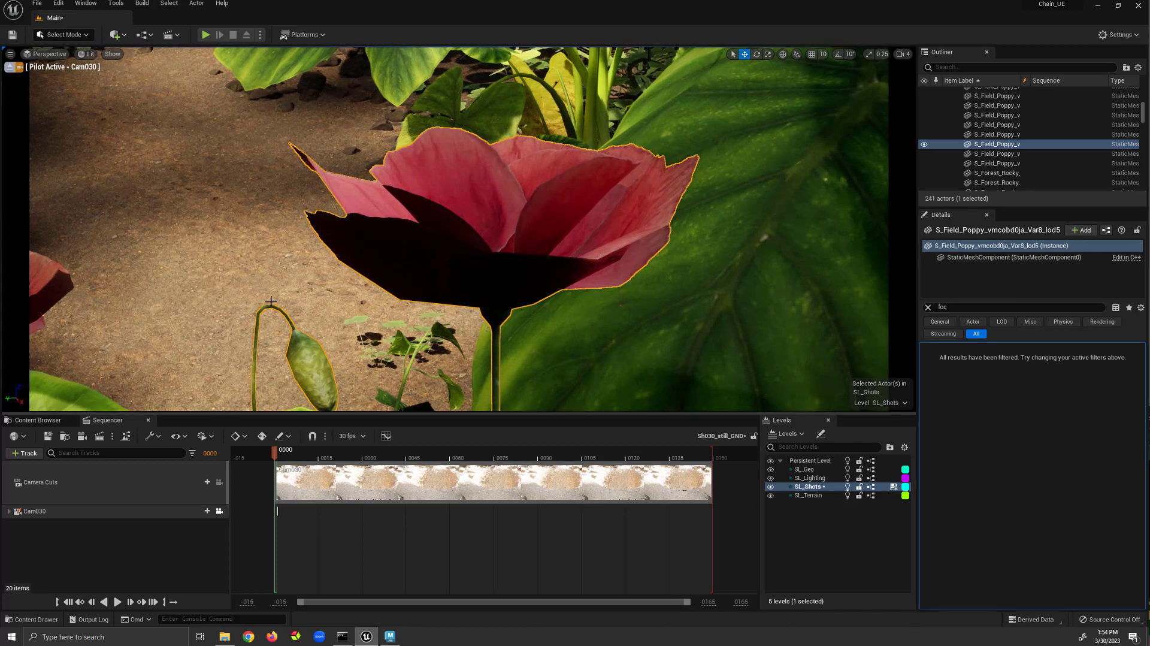
ctrl+click(56, 283)
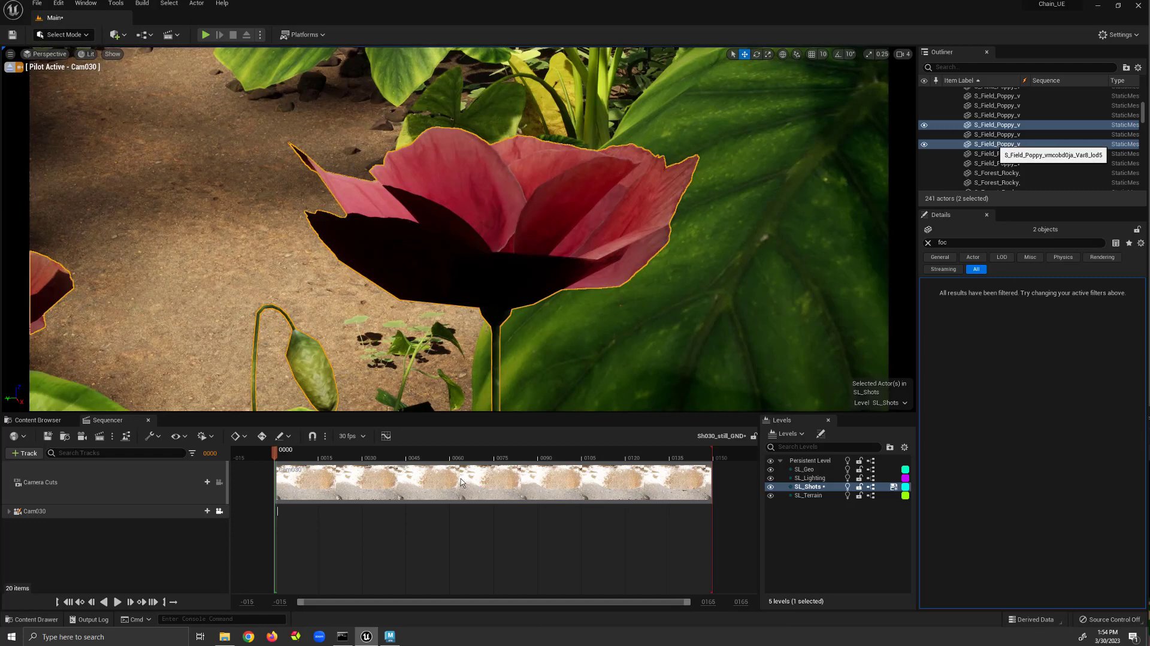
drag(995, 145, 178, 541)
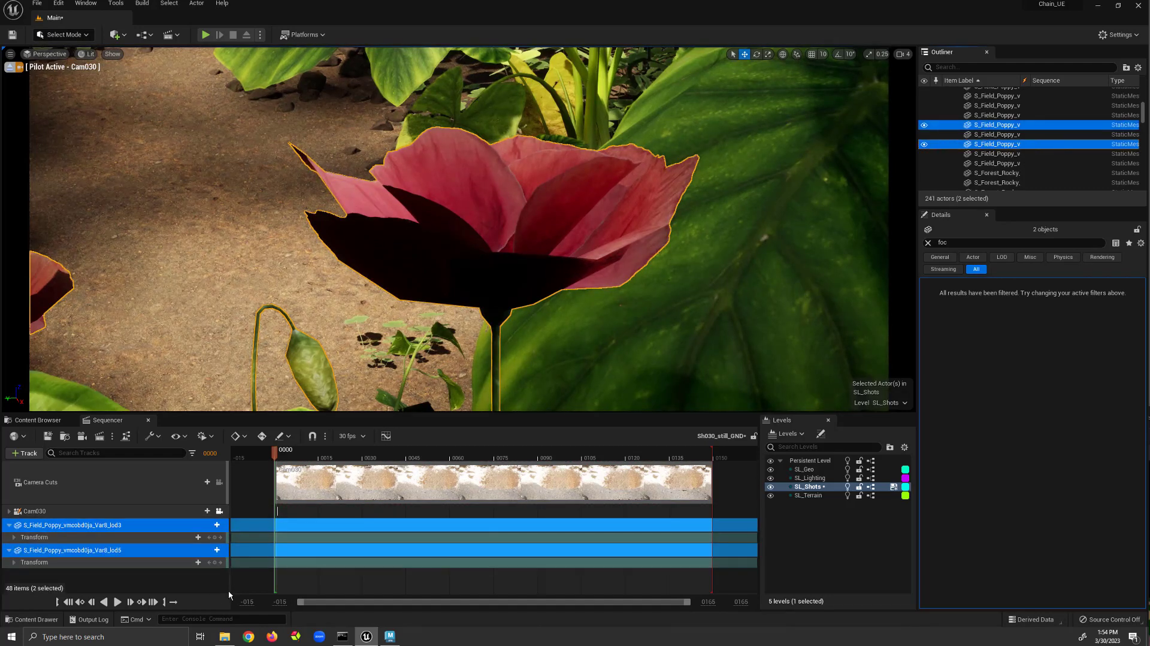
Clear the search filter in the Details panel for the two selected poppies.
click(928, 242)
click(929, 243)
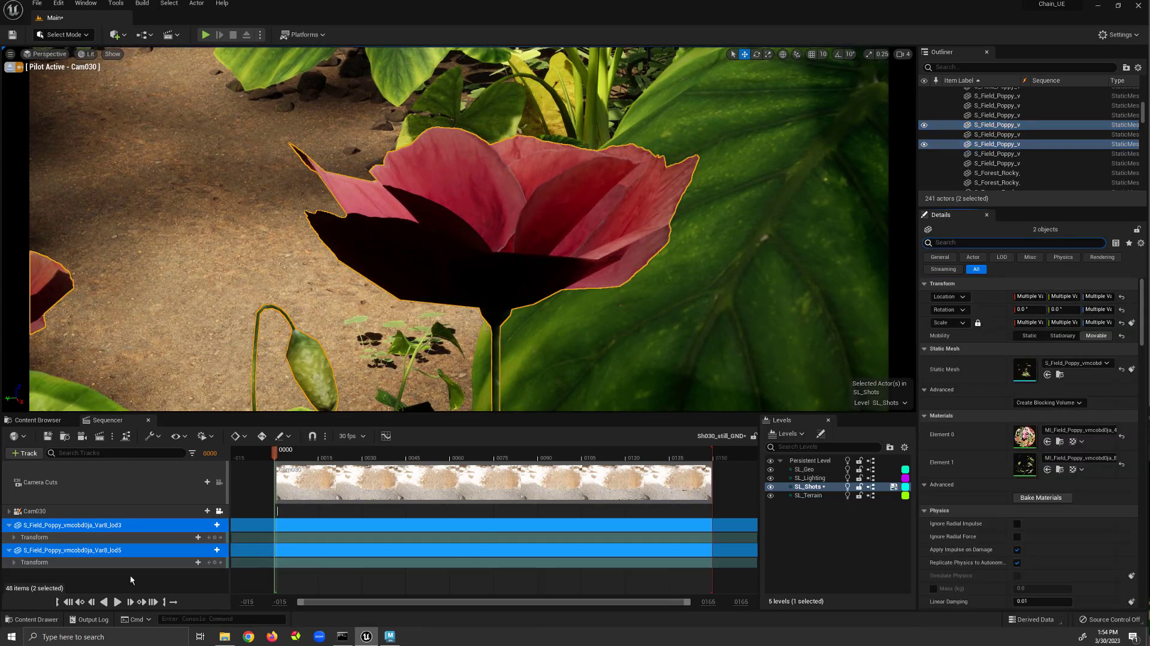
right_click(159, 526)
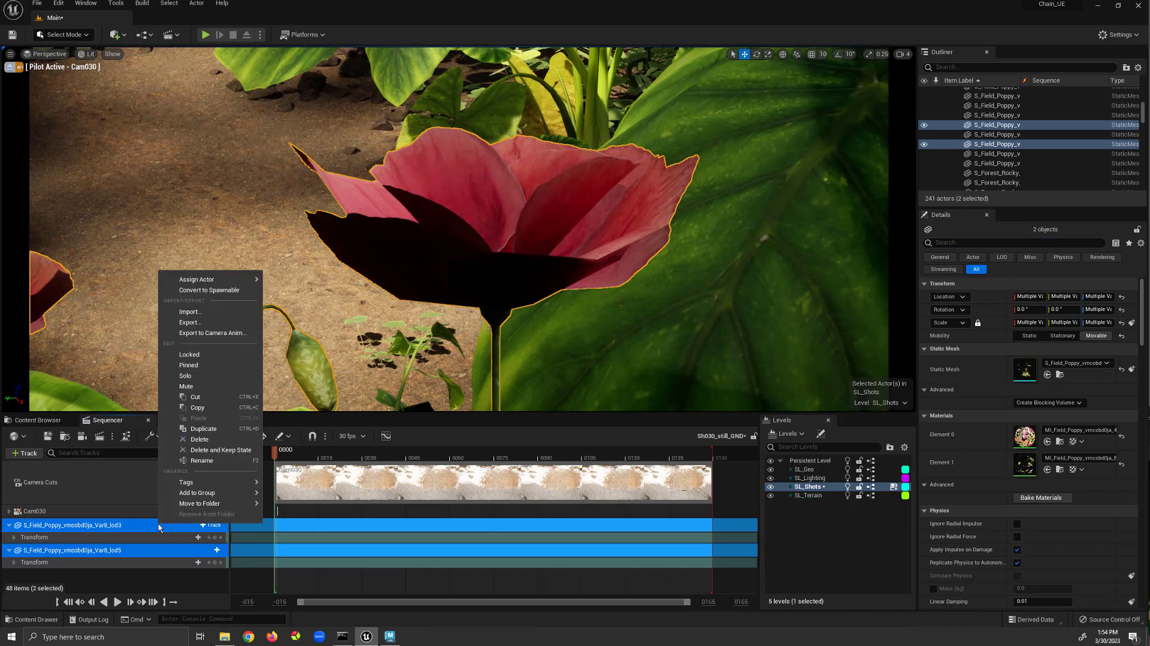
click(172, 579)
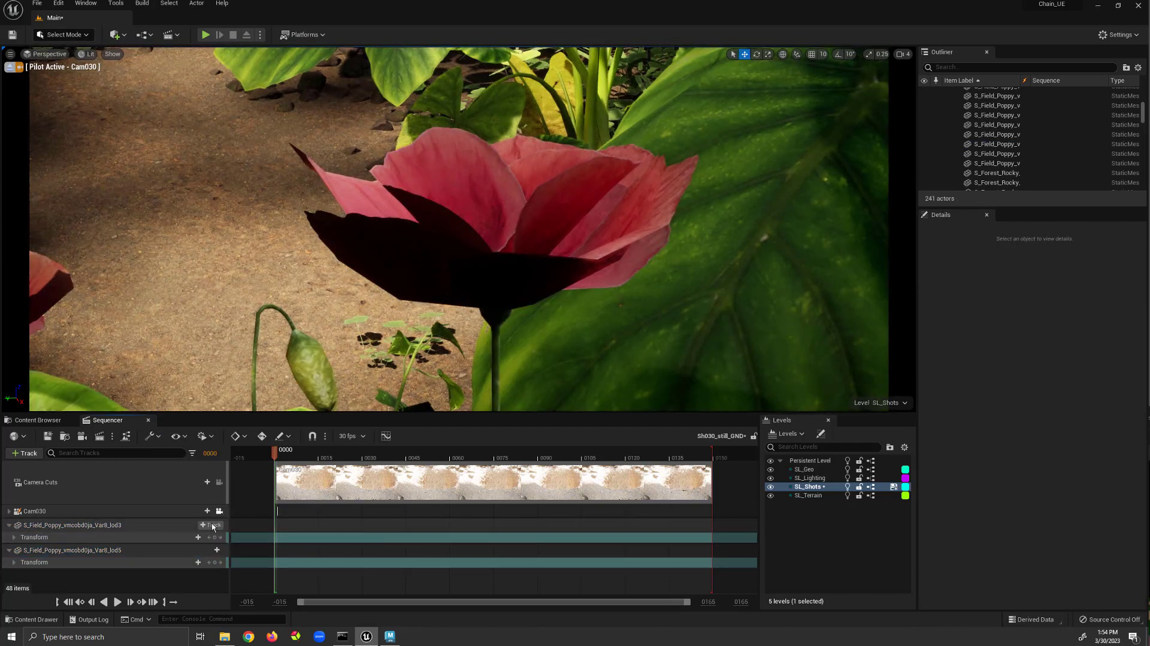
Add an Actor Hidden In Game track to both poppy flower tracks in the sequence.
click(213, 525)
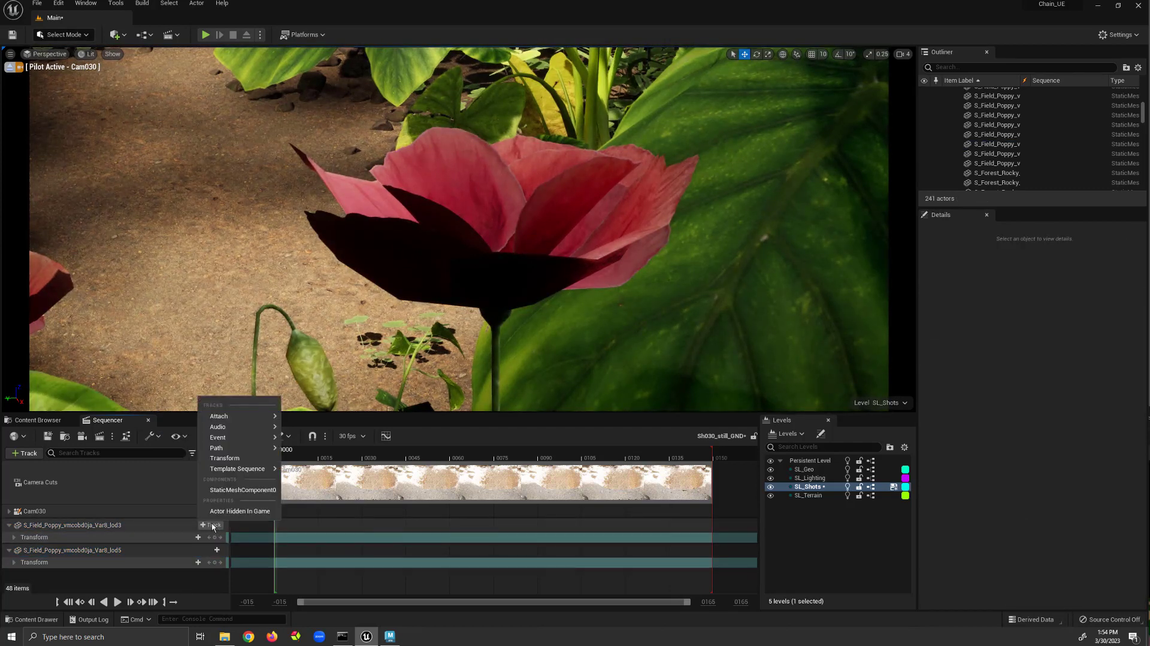
click(250, 511)
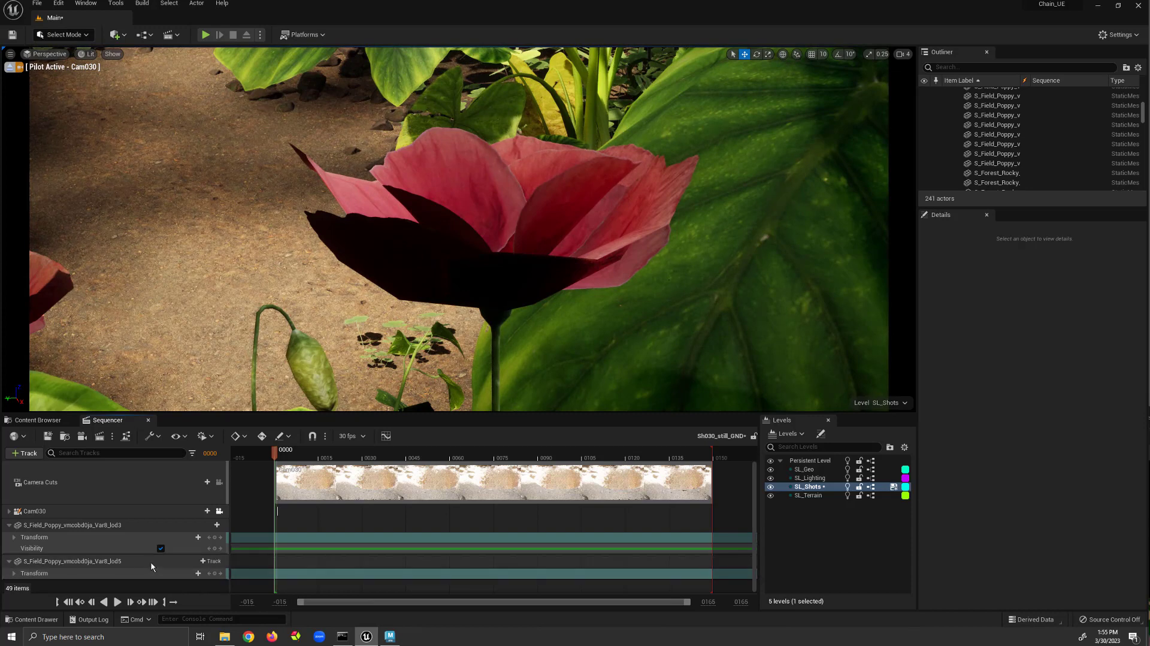
click(151, 562)
click(205, 561)
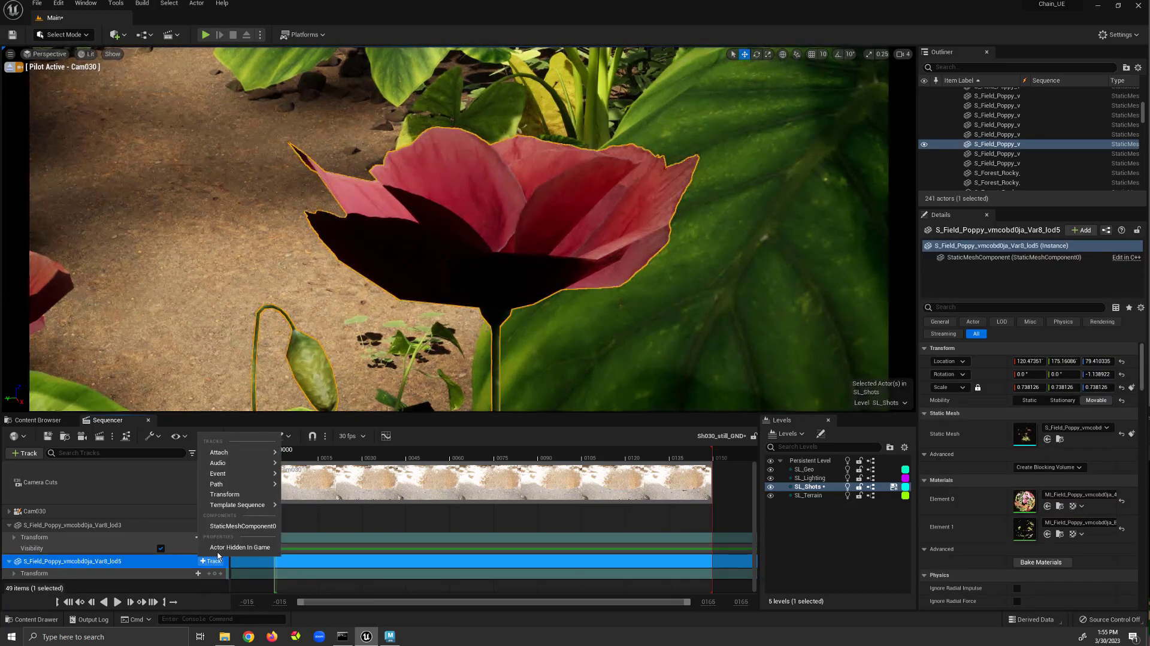
click(228, 547)
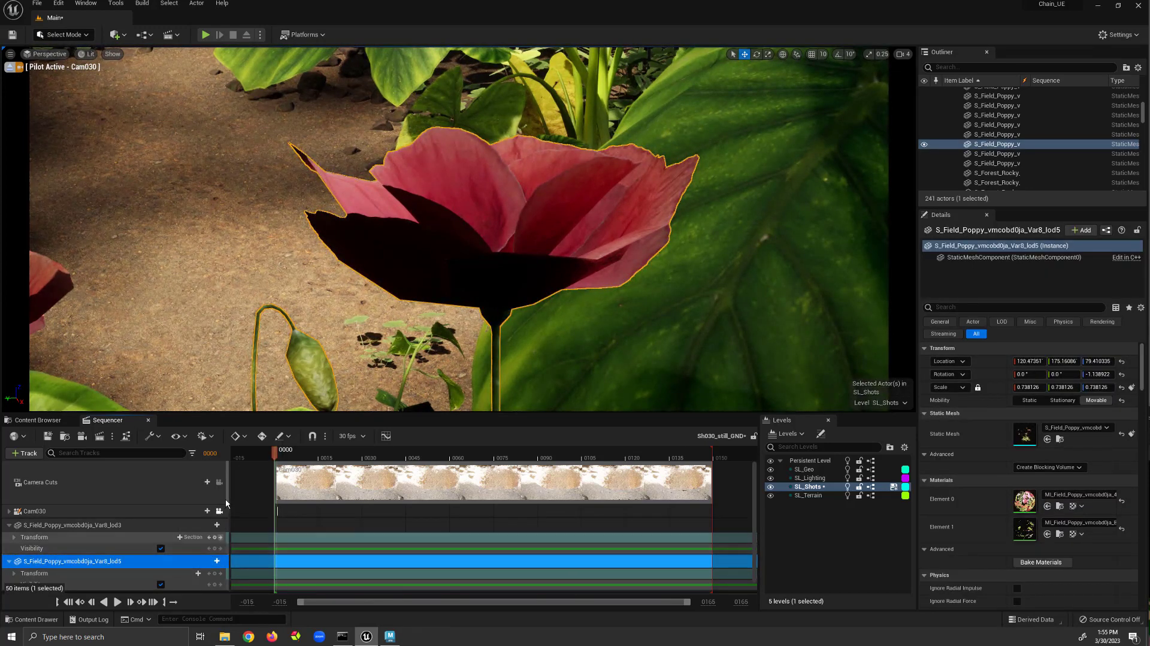
Toggle the first poppy's Actor Hidden In Game value and key it at the current frame.
click(160, 549)
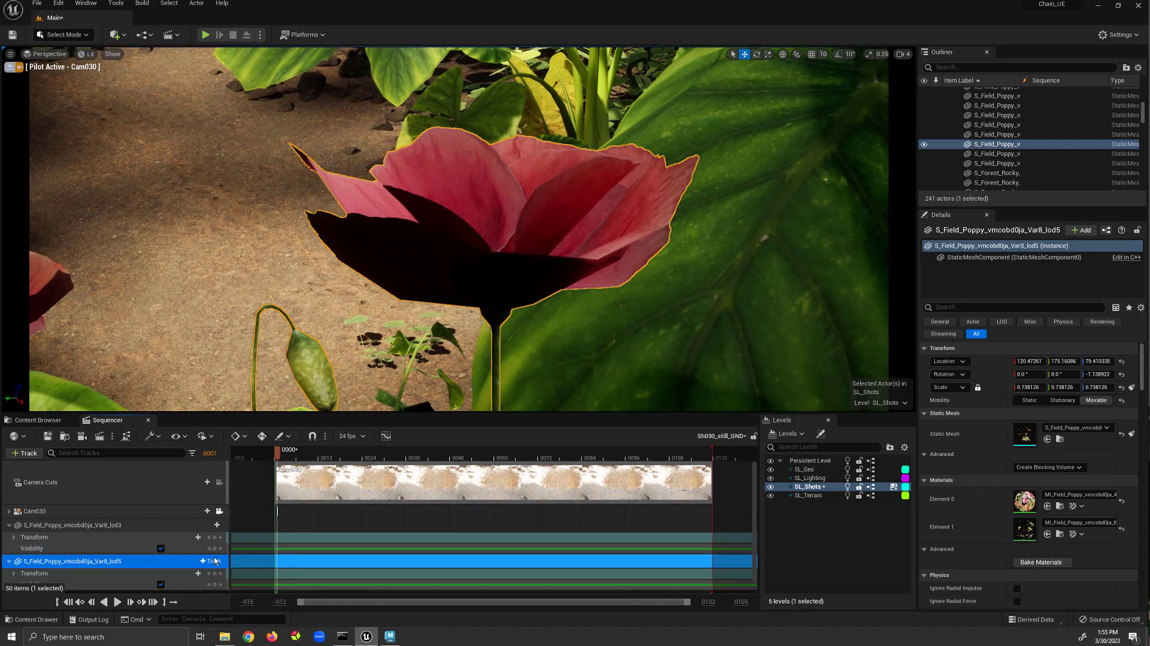
click(160, 548)
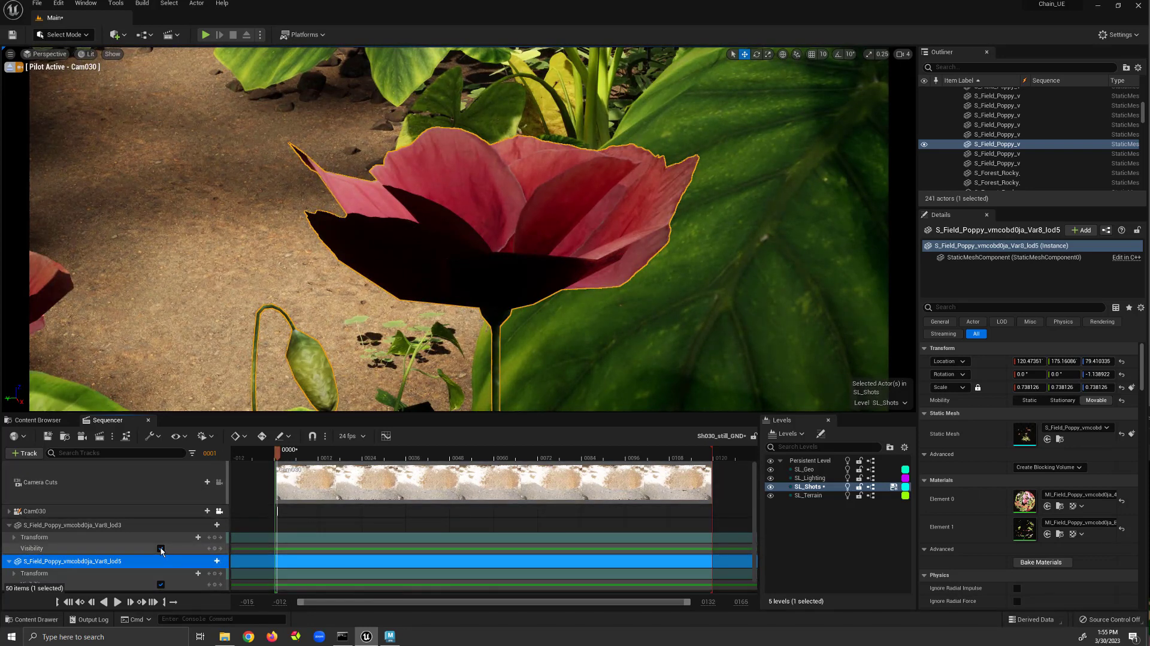
click(160, 548)
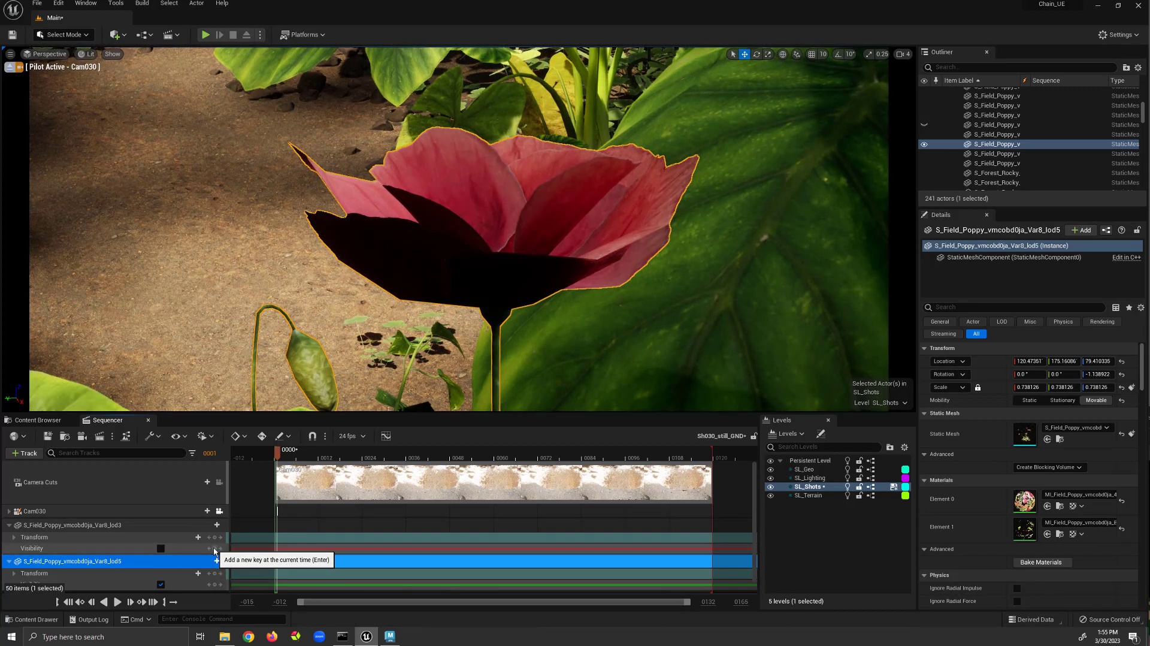
click(215, 550)
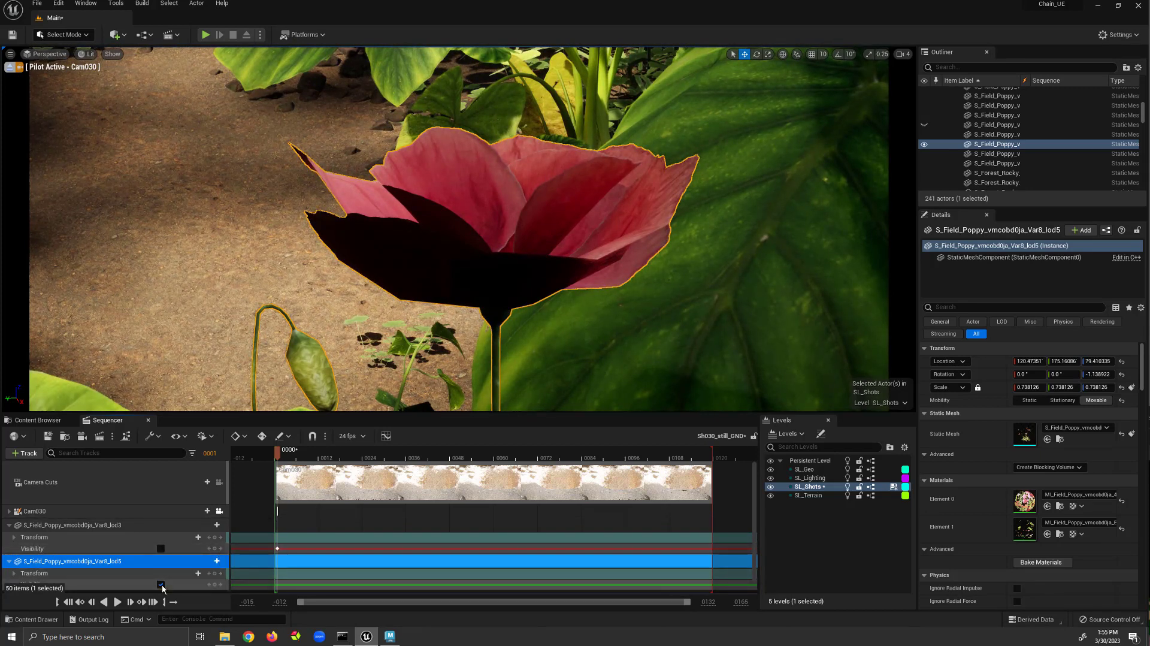
Enable Actor Hidden In Game on the second poppy and key it at the current frame.
click(162, 585)
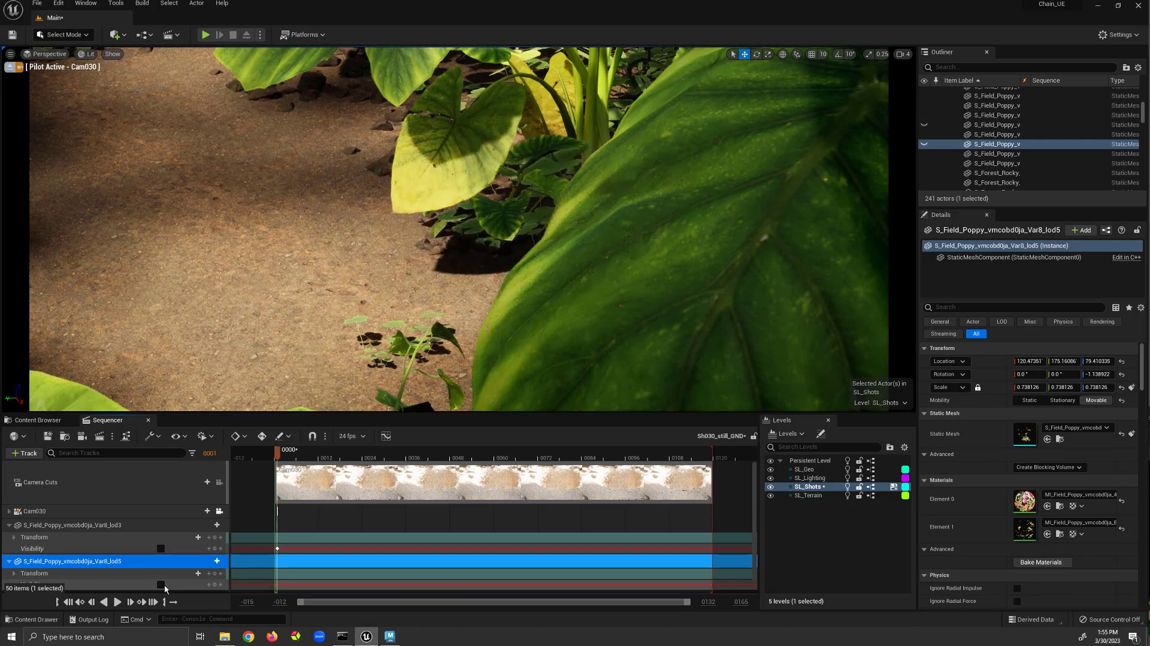
click(215, 584)
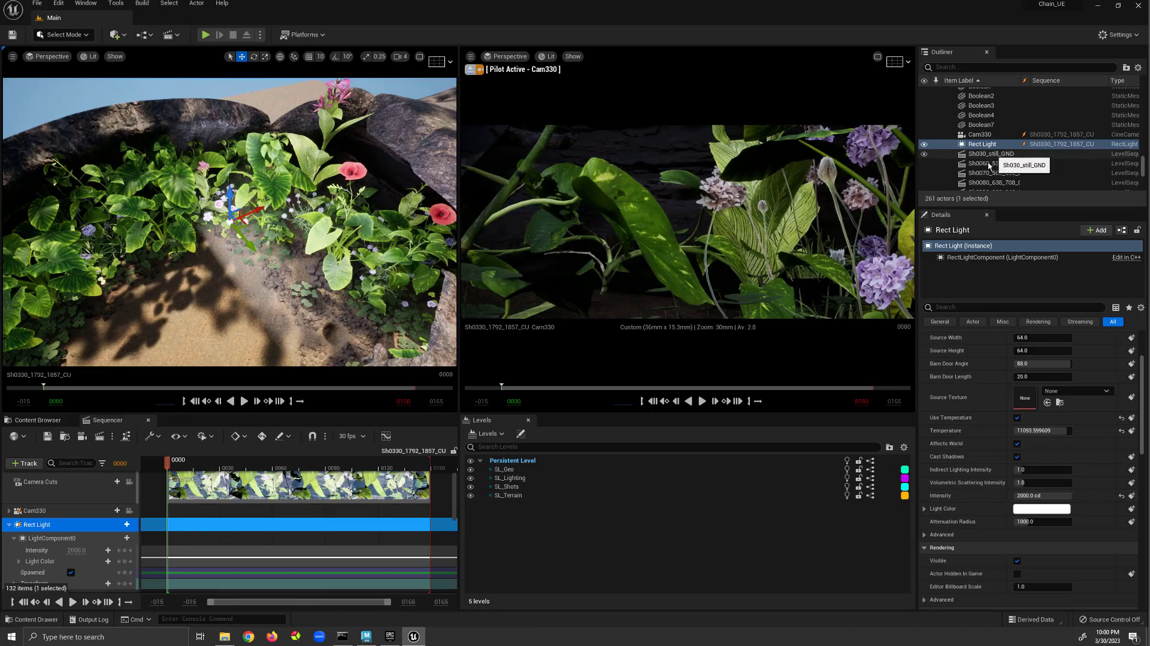
Select the SkyLight inside the Lights folder of the Outliner.
click(989, 116)
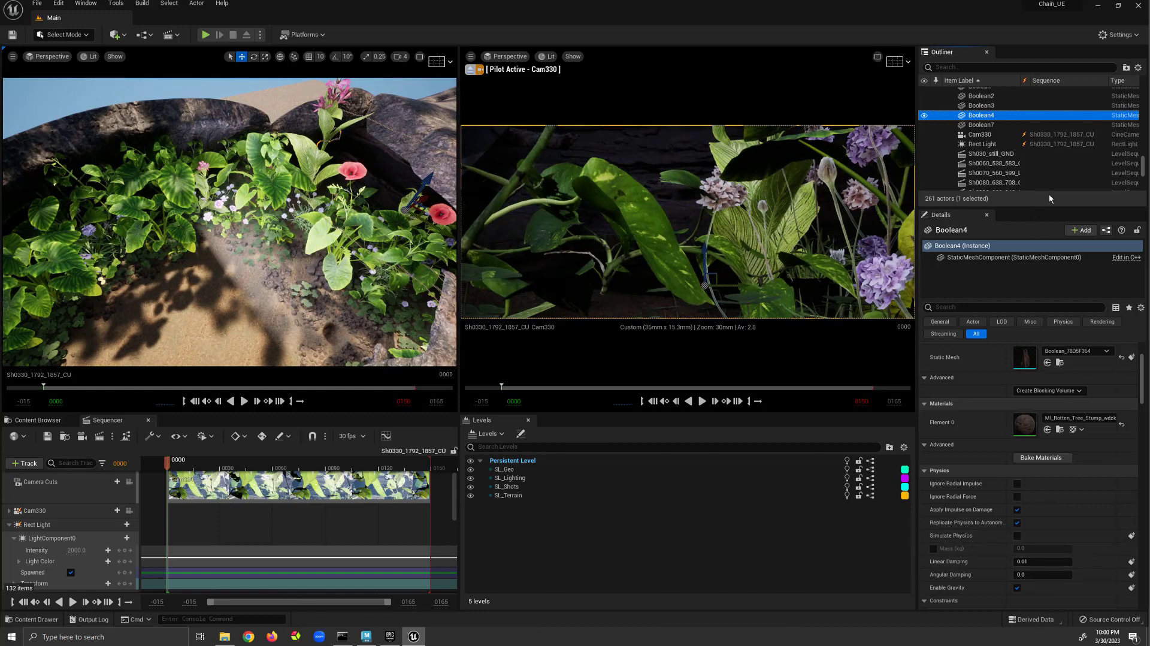
drag(1143, 167, 1147, 80)
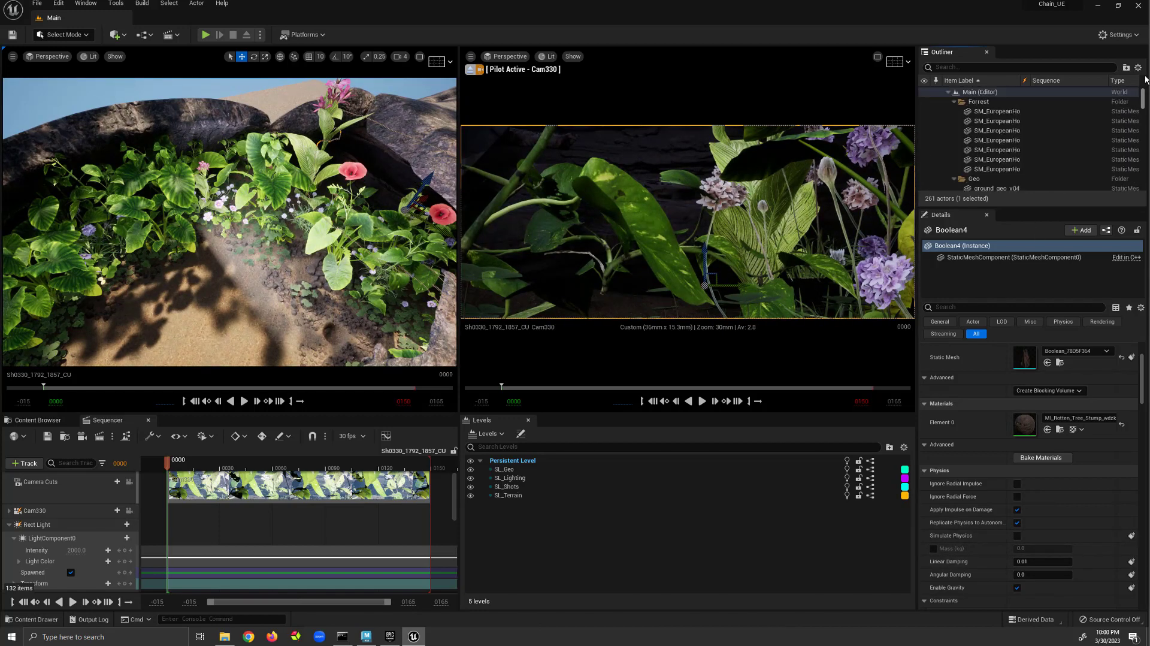
scroll(1044, 147, down, 1)
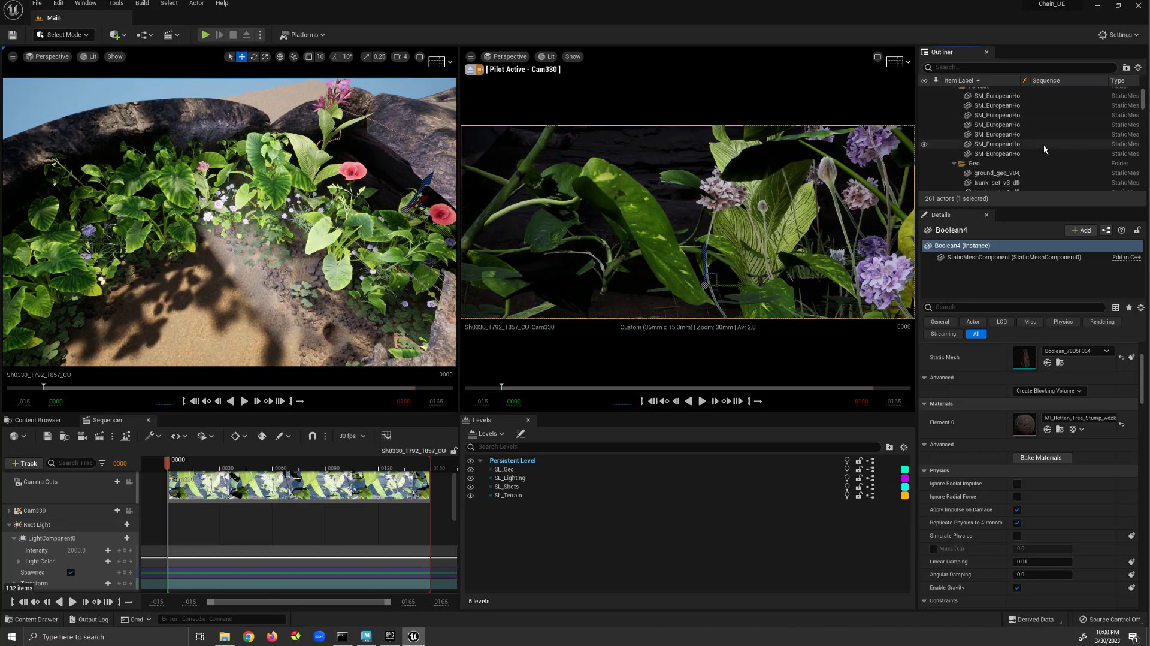
scroll(1043, 145, up, 1)
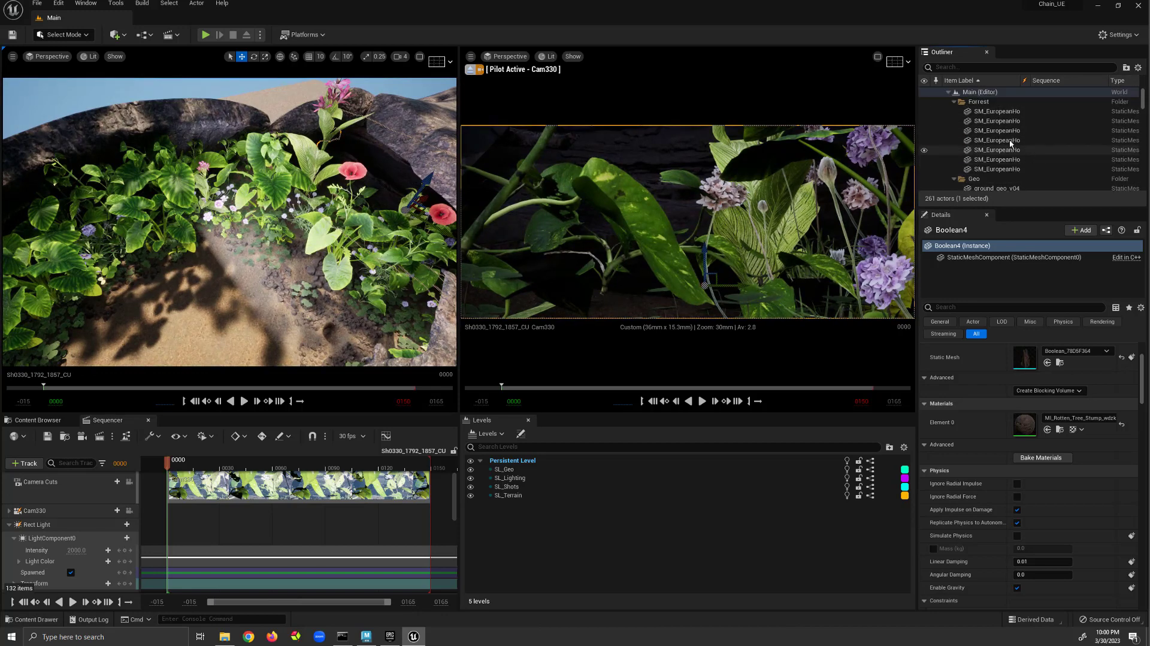
click(954, 102)
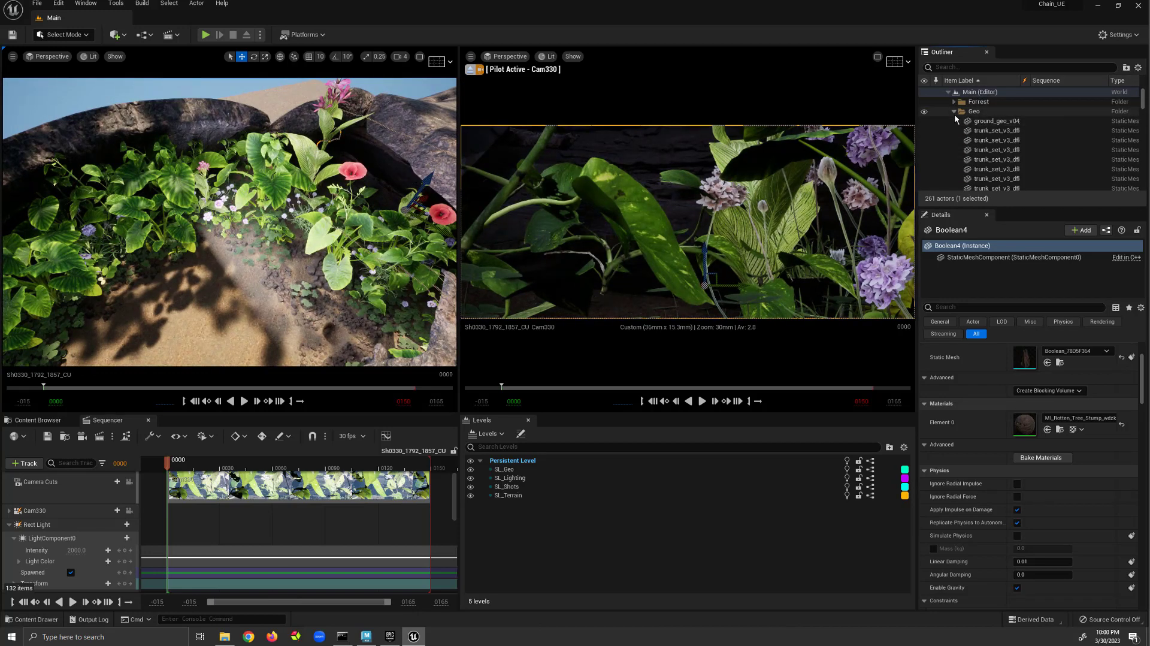
click(954, 113)
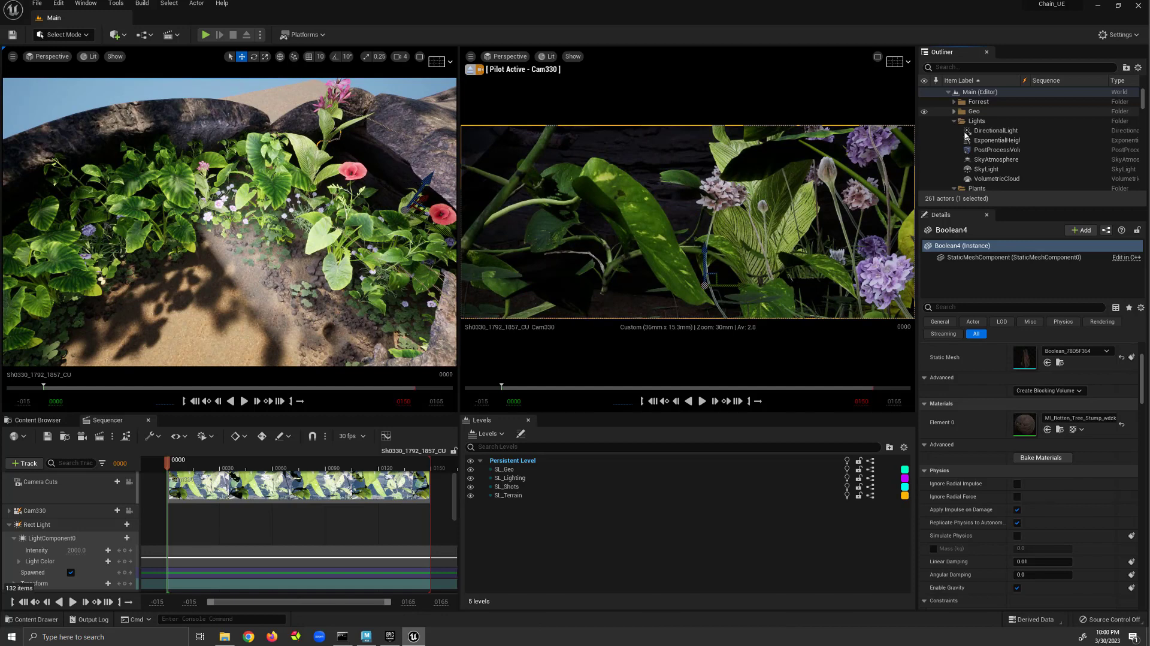
click(997, 172)
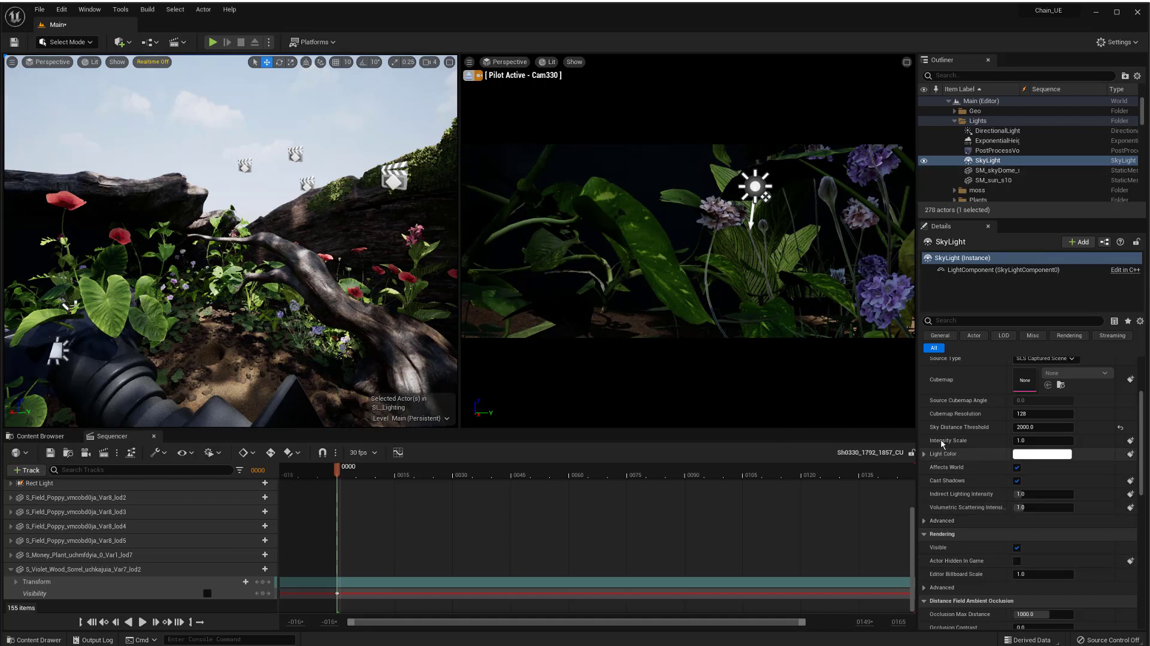
Key the SkyLight's Intensity Scale into the sequence and set its Intensity to 2.
click(1130, 442)
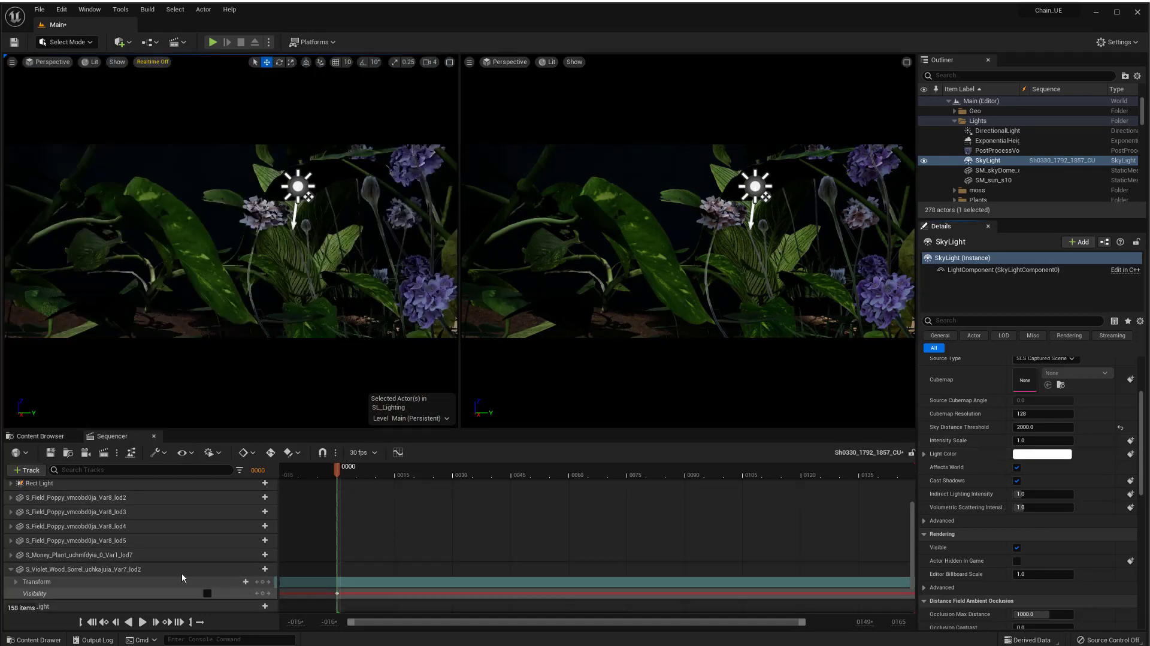
scroll(182, 573, down, 3)
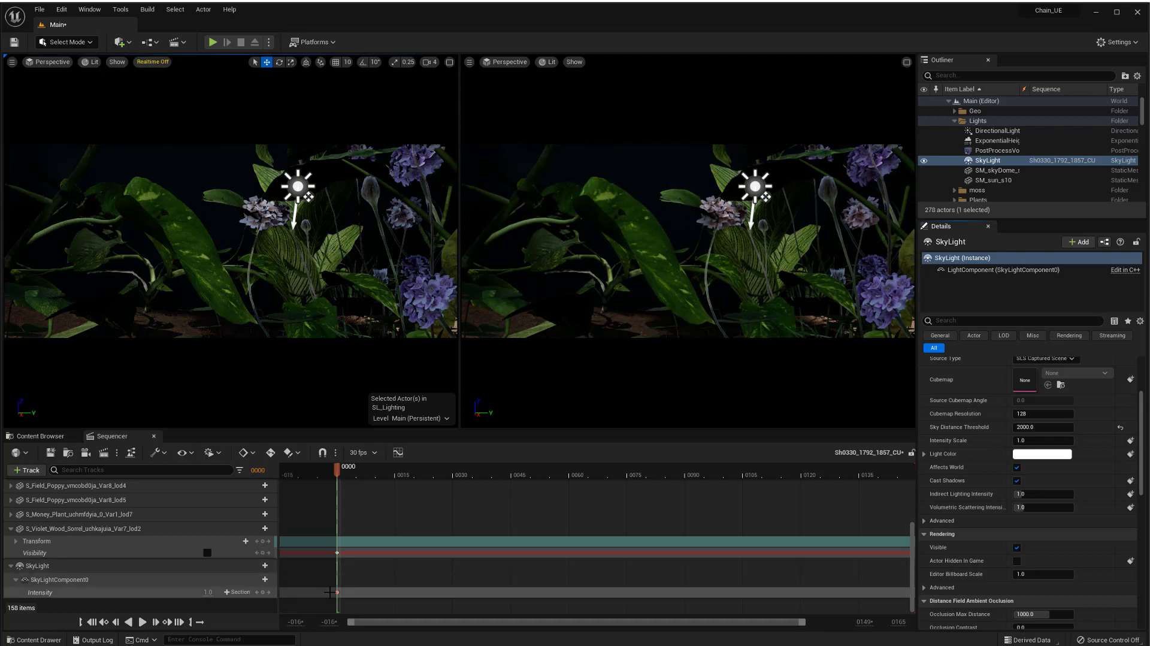
click(207, 592)
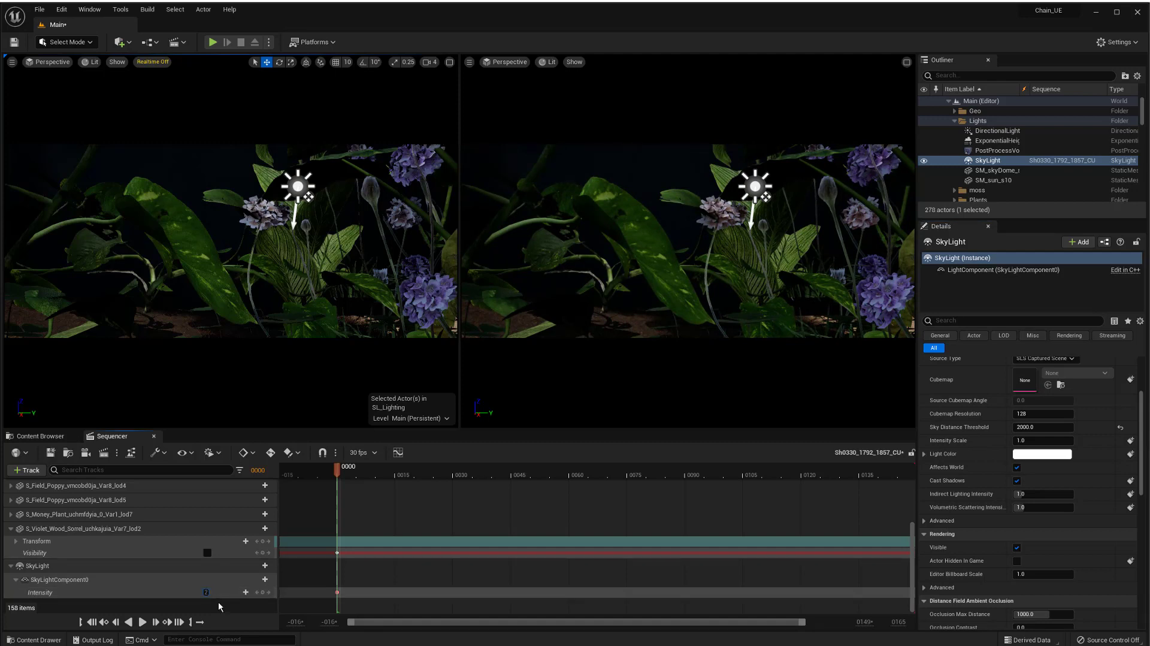
text(2)
key(Return)
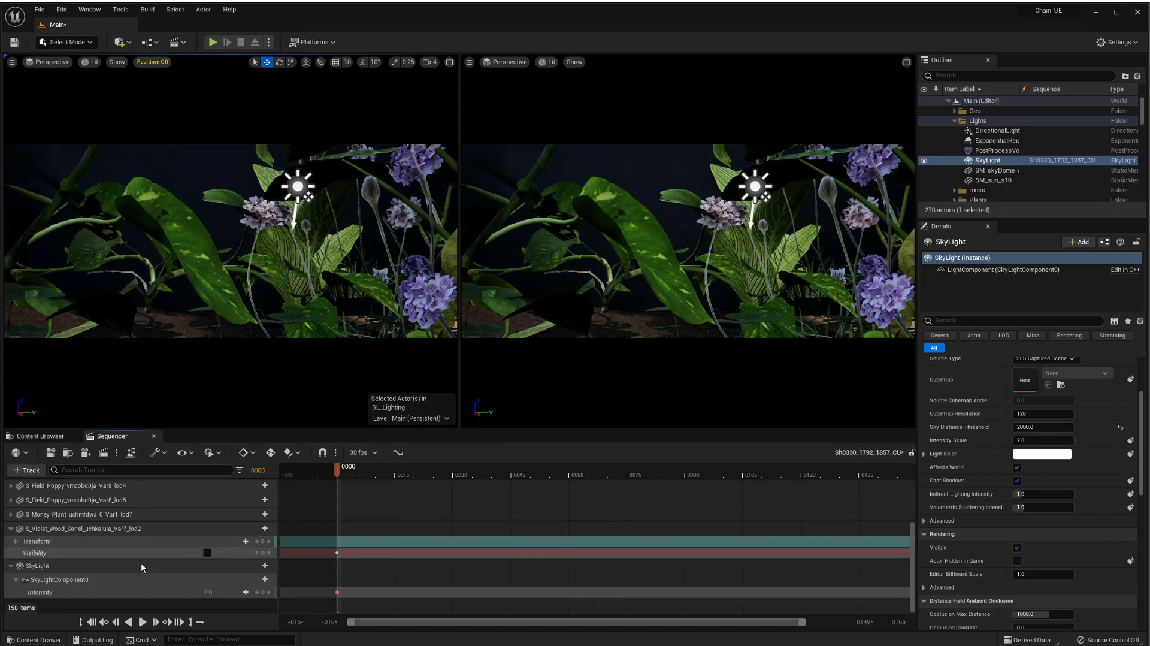
scroll(144, 555, up, 5)
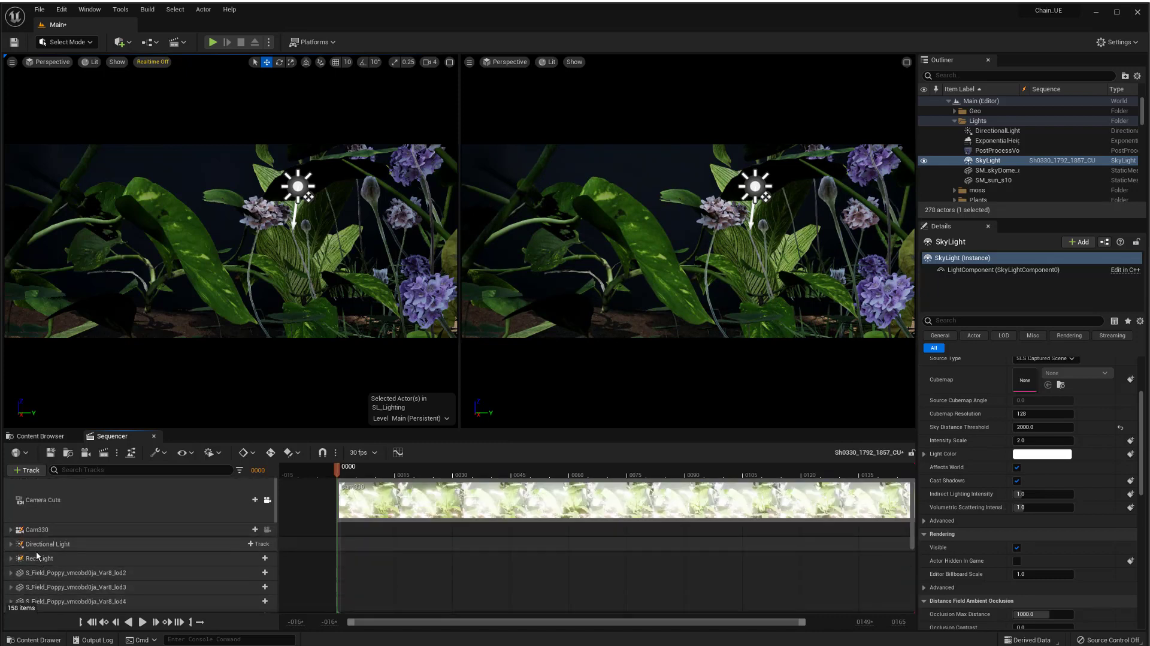
scroll(168, 581, down, 5)
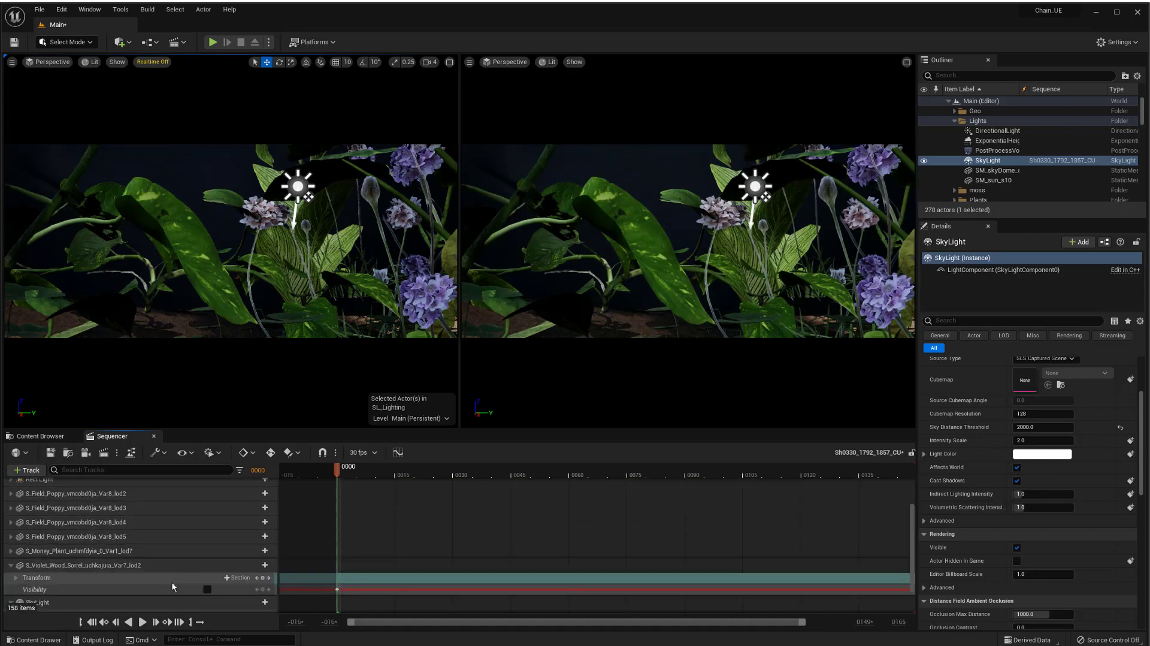
scroll(125, 580, down, 1)
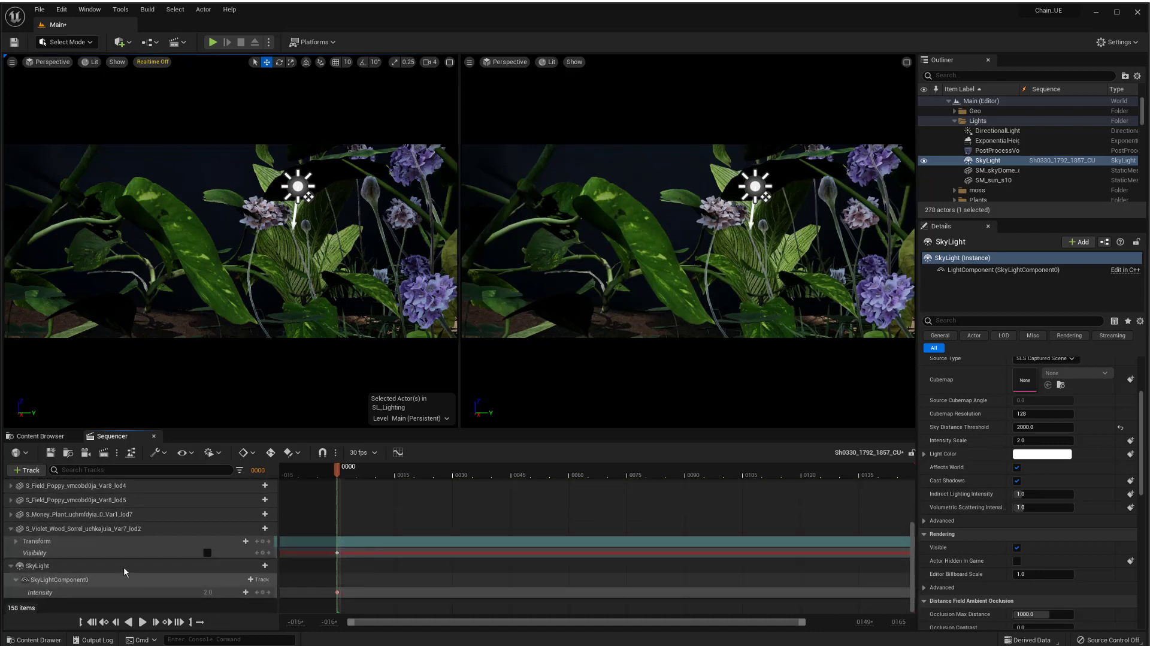
Open the Sh030_still_GND level sequence.
click(183, 44)
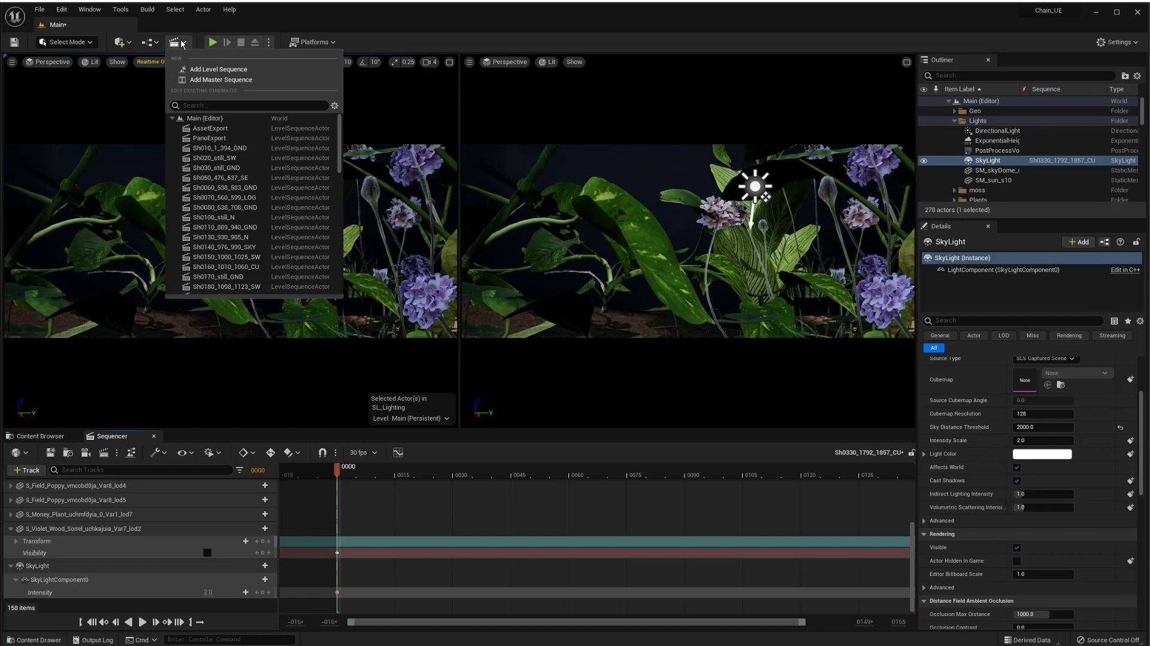
click(222, 168)
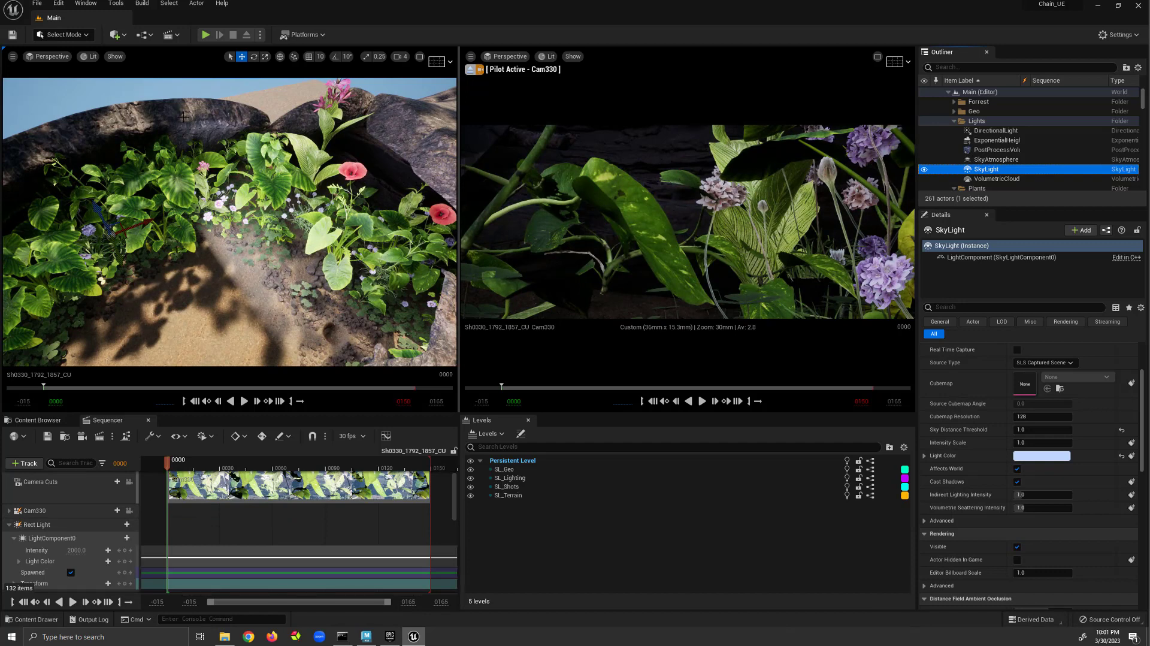
Place a Point Light from the Lights actor list into the sequence.
click(124, 36)
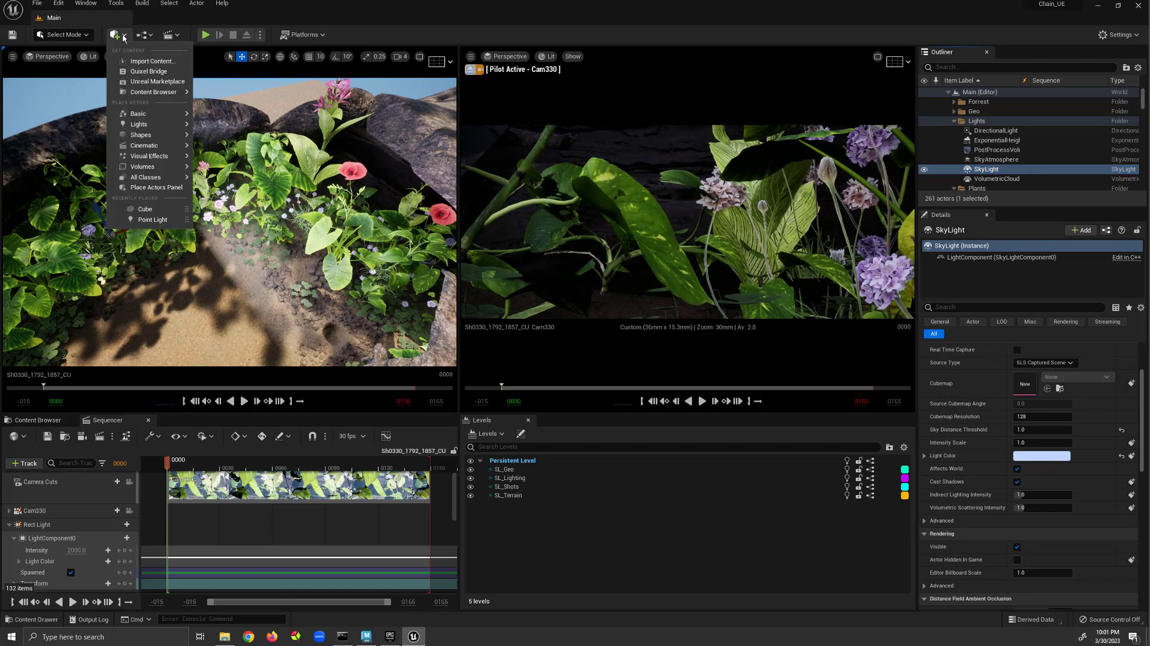
mouse_move(153, 126)
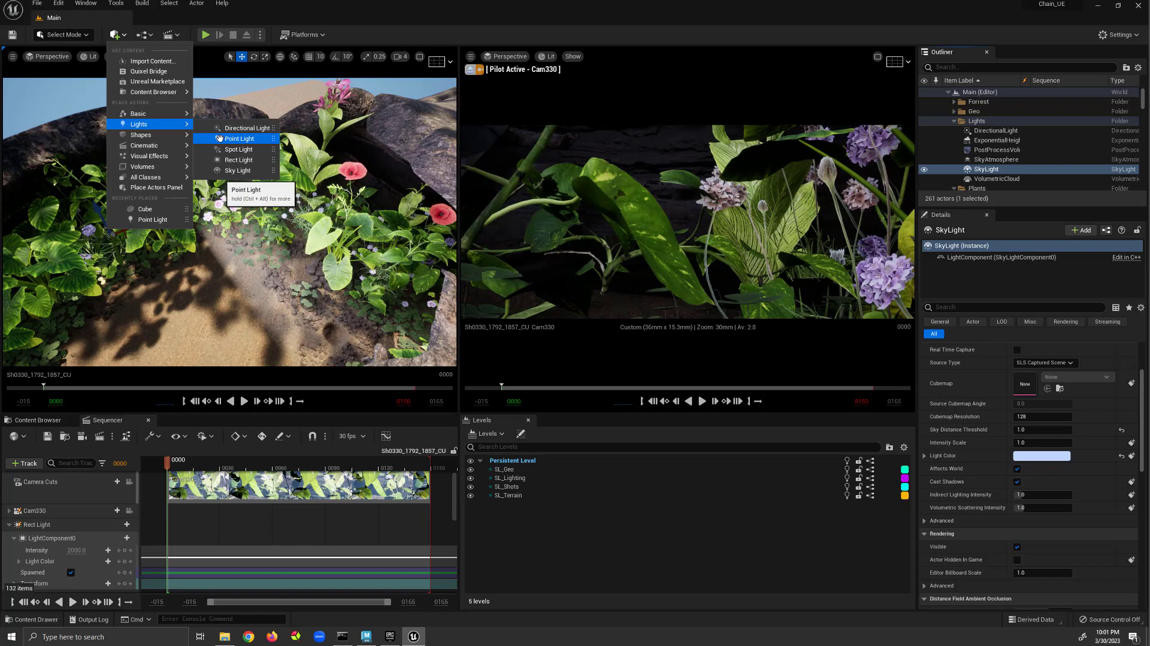
drag(219, 138, 89, 513)
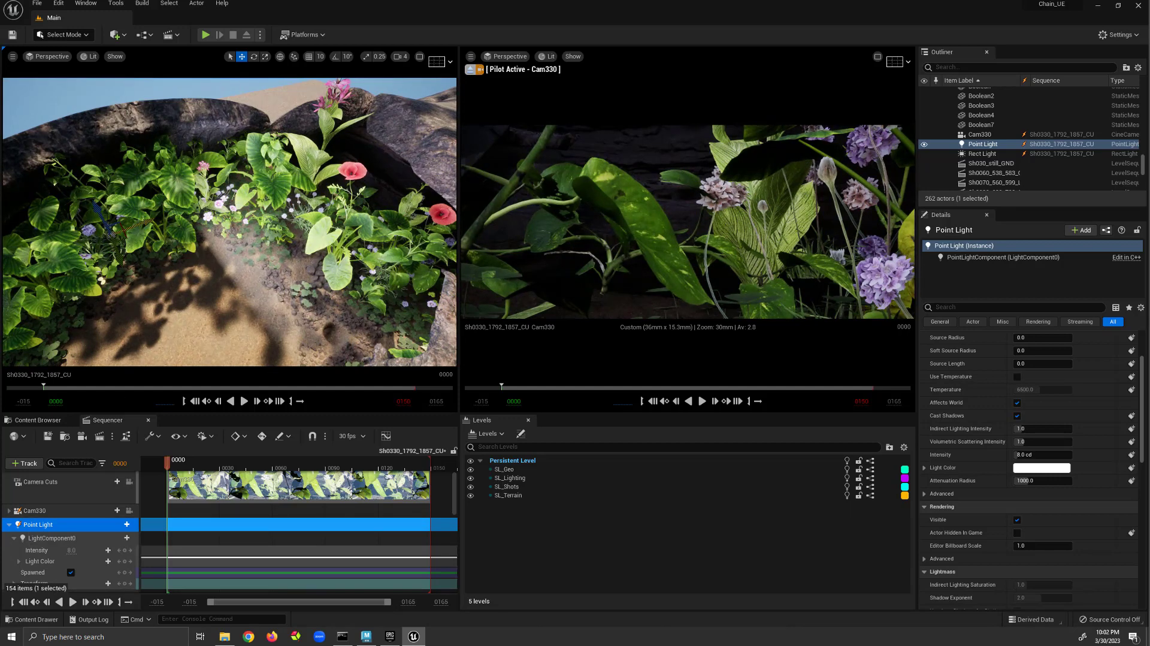
drag(141, 221, 173, 301)
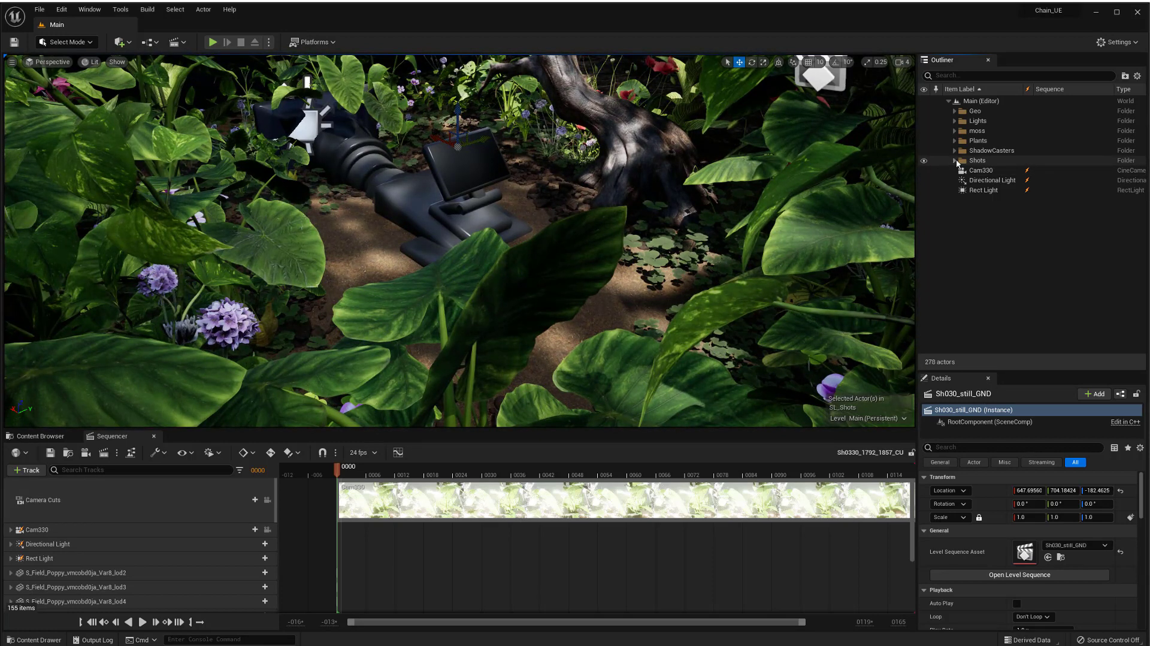
Expand the Shots folder and select the Sh020_still_SW level sequence actor.
double_click(1009, 160)
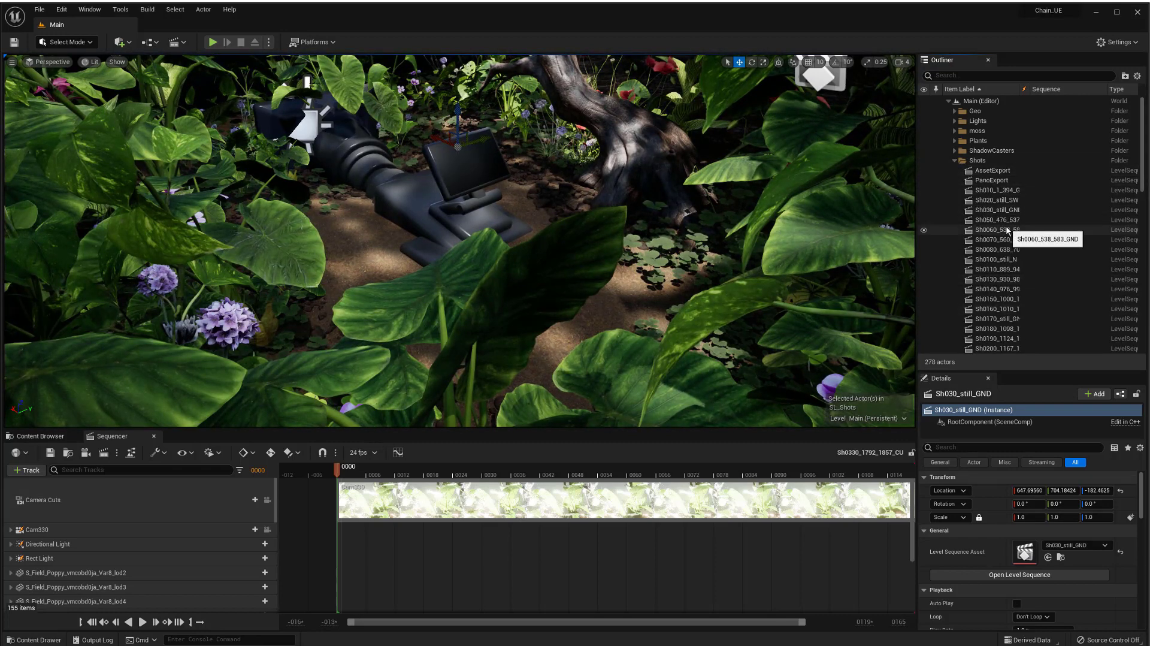
click(1004, 200)
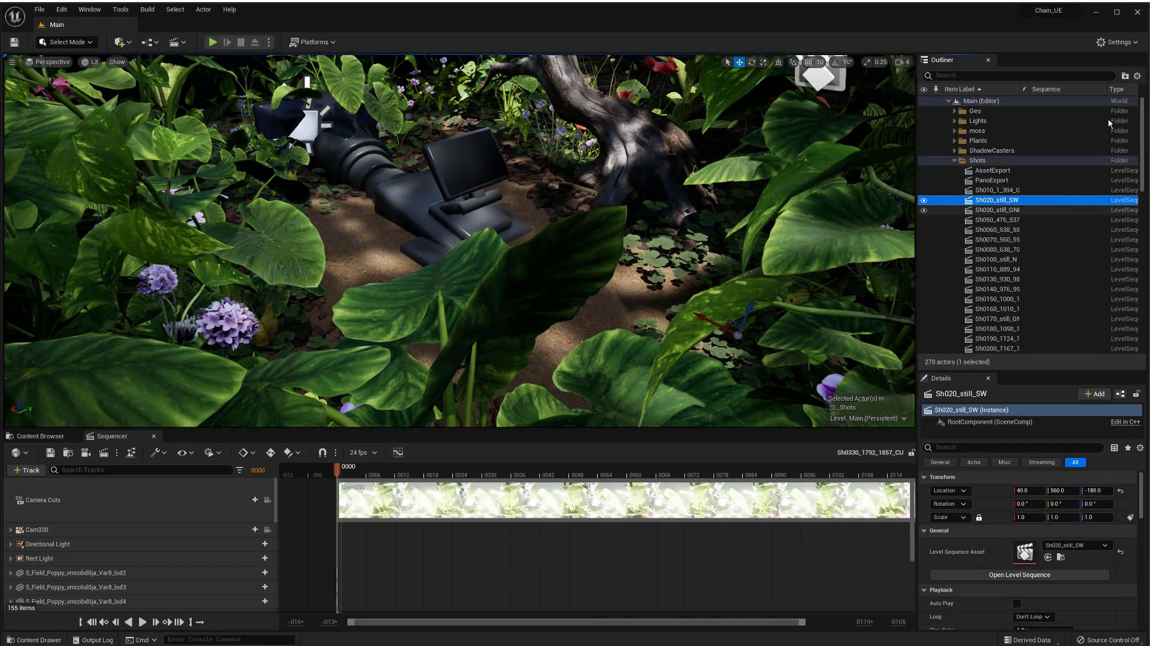
Select the Sh0330_1792_1857_CU level sequence actor in the Outliner's Shots list.
drag(1106, 90, 1061, 98)
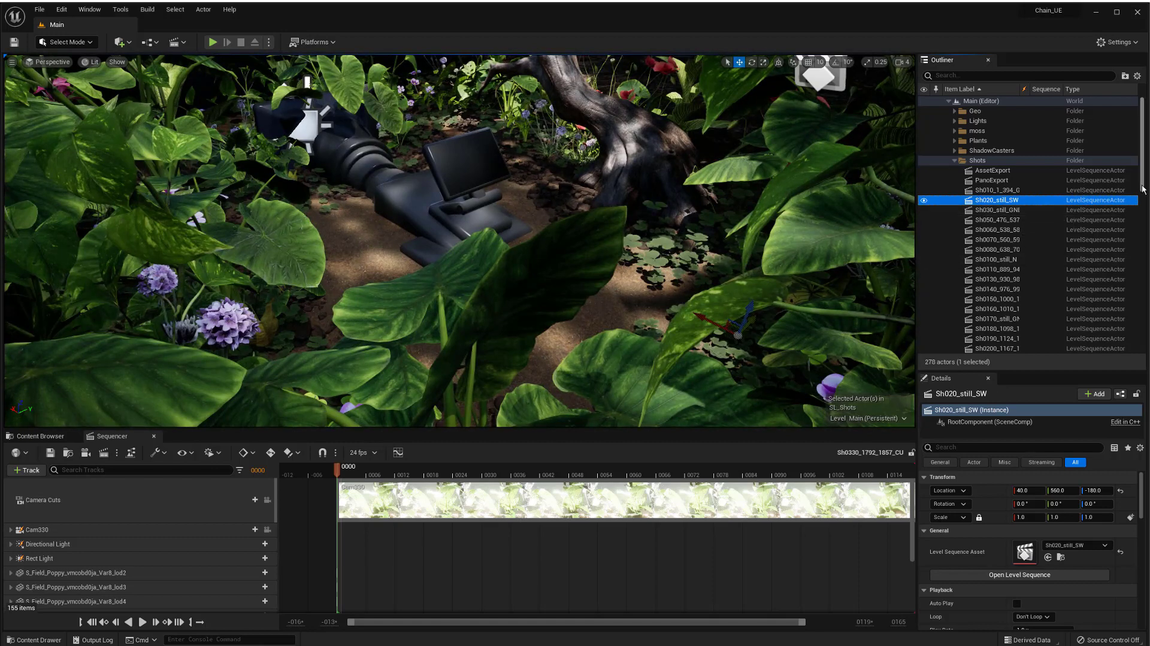
scroll(1143, 187, down, 6)
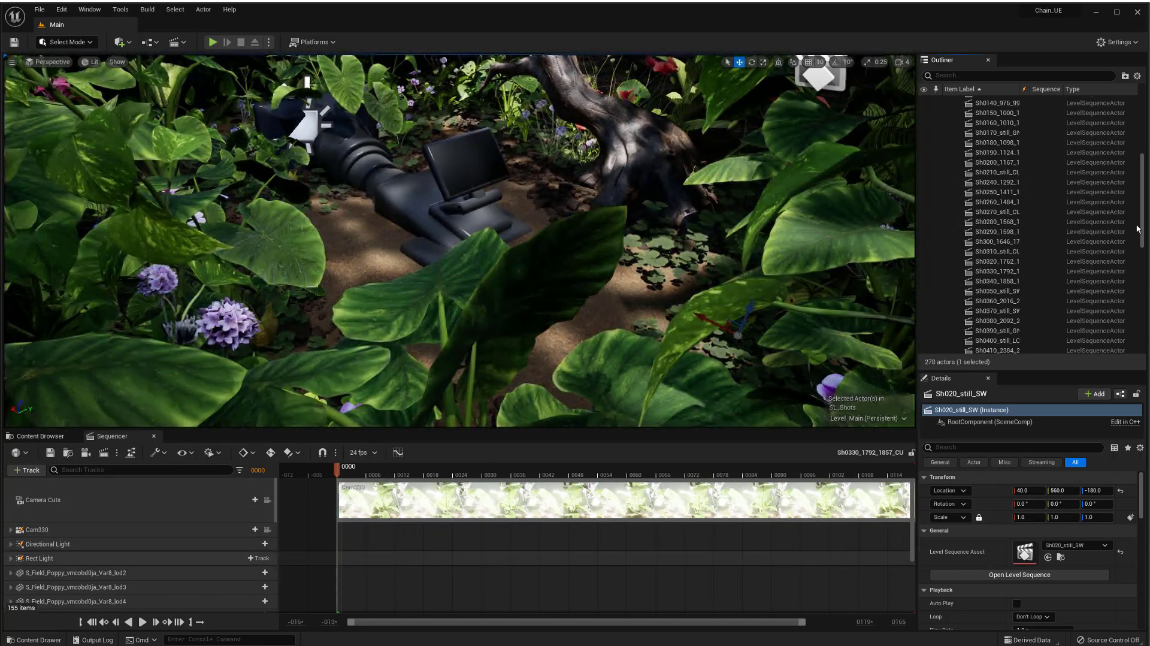
scroll(1144, 233, down, 2)
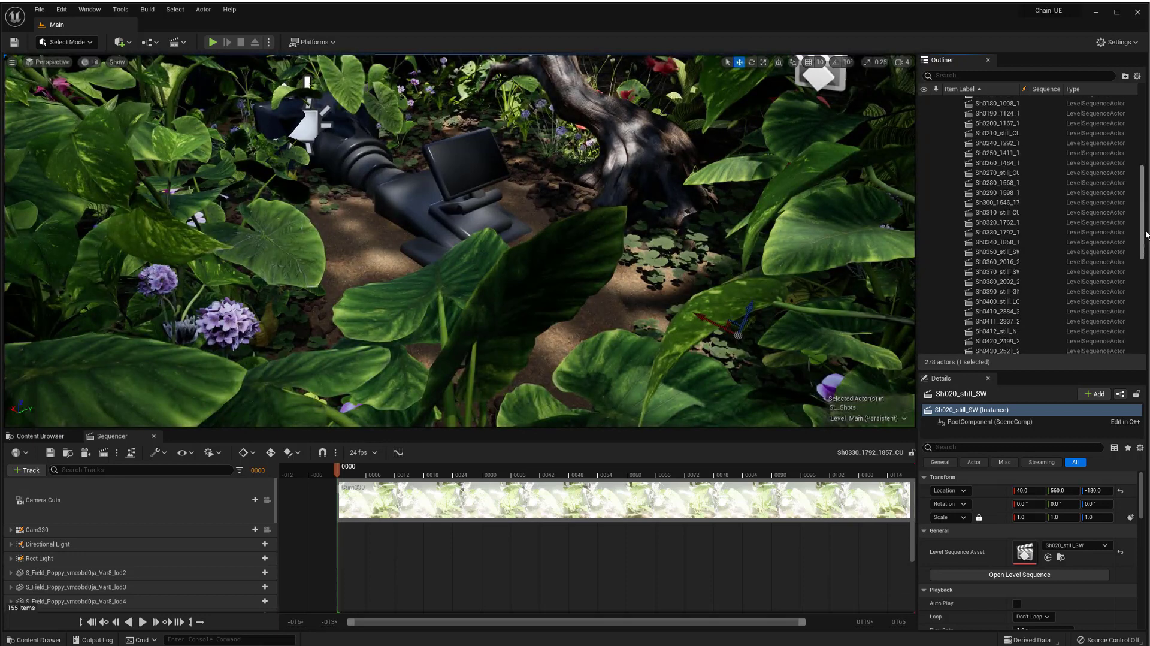
scroll(1146, 234, down, 1)
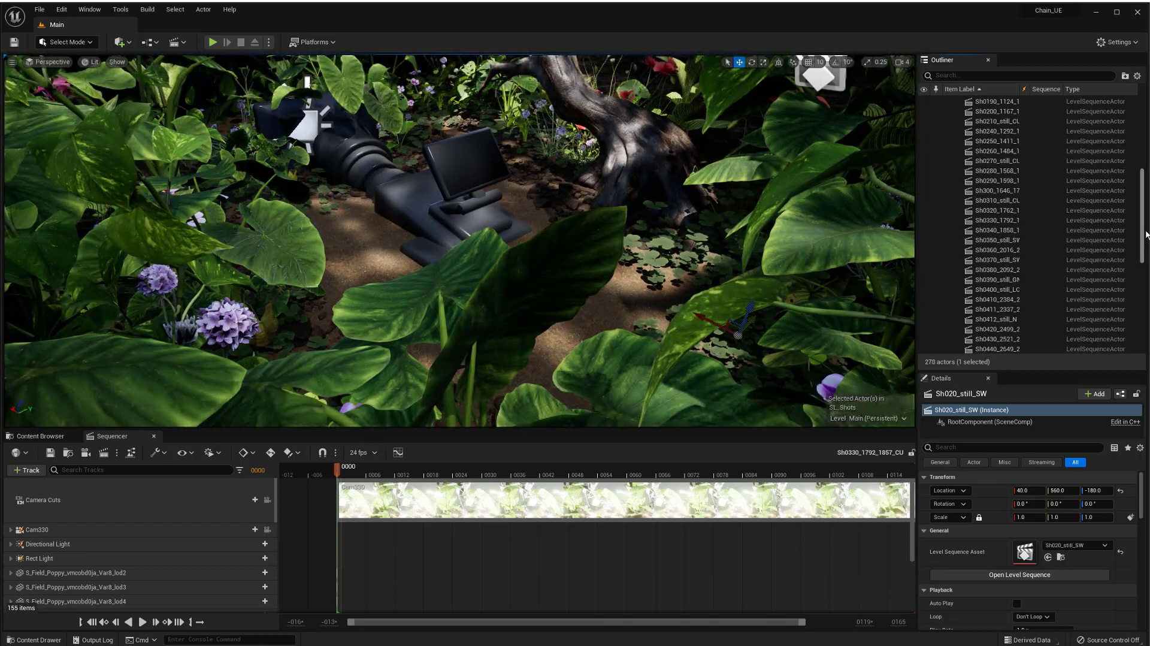
click(991, 220)
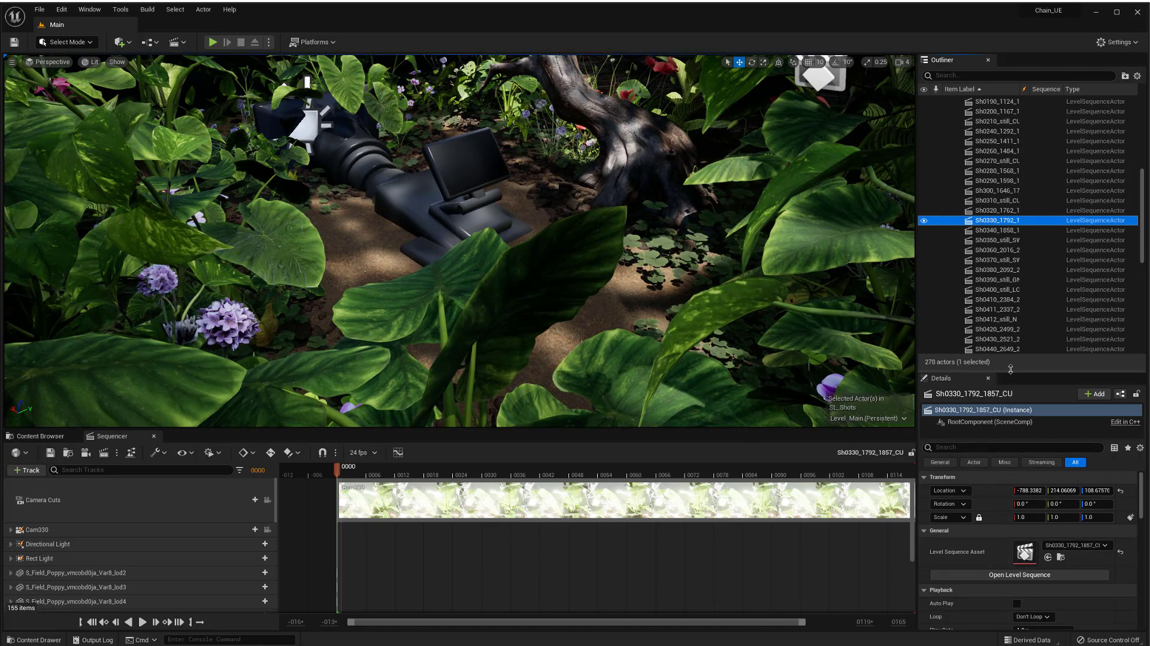
Browse to the Sh0330_1792_1857_CU level sequence asset in the Content Browser.
drag(1011, 371, 1011, 267)
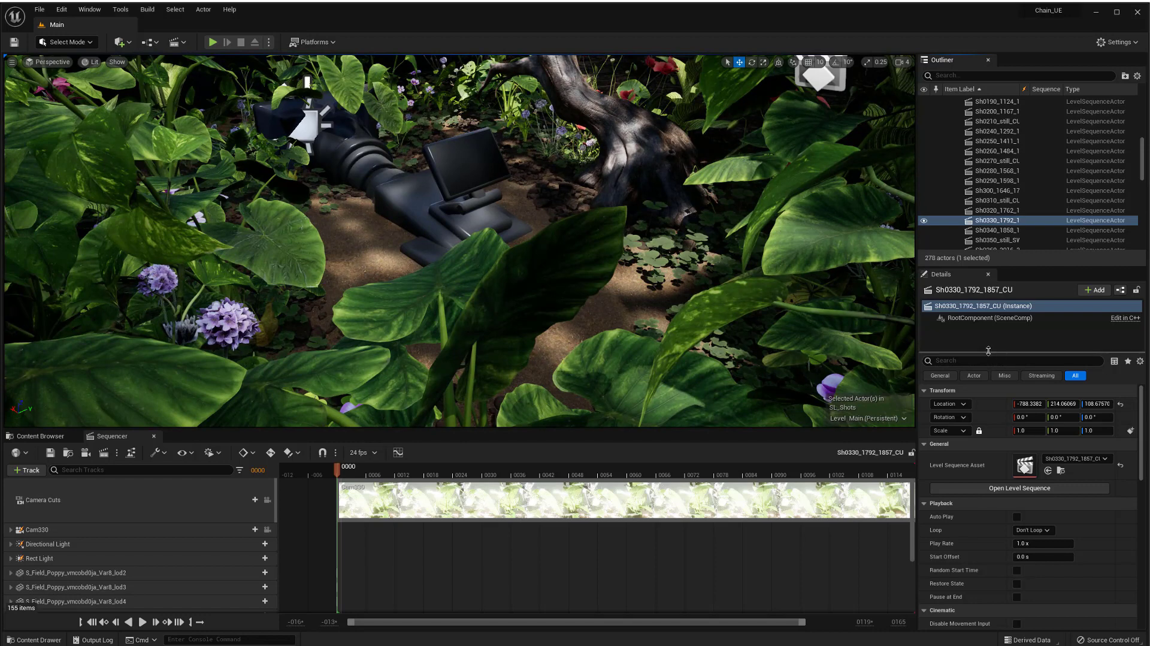
drag(988, 350, 989, 296)
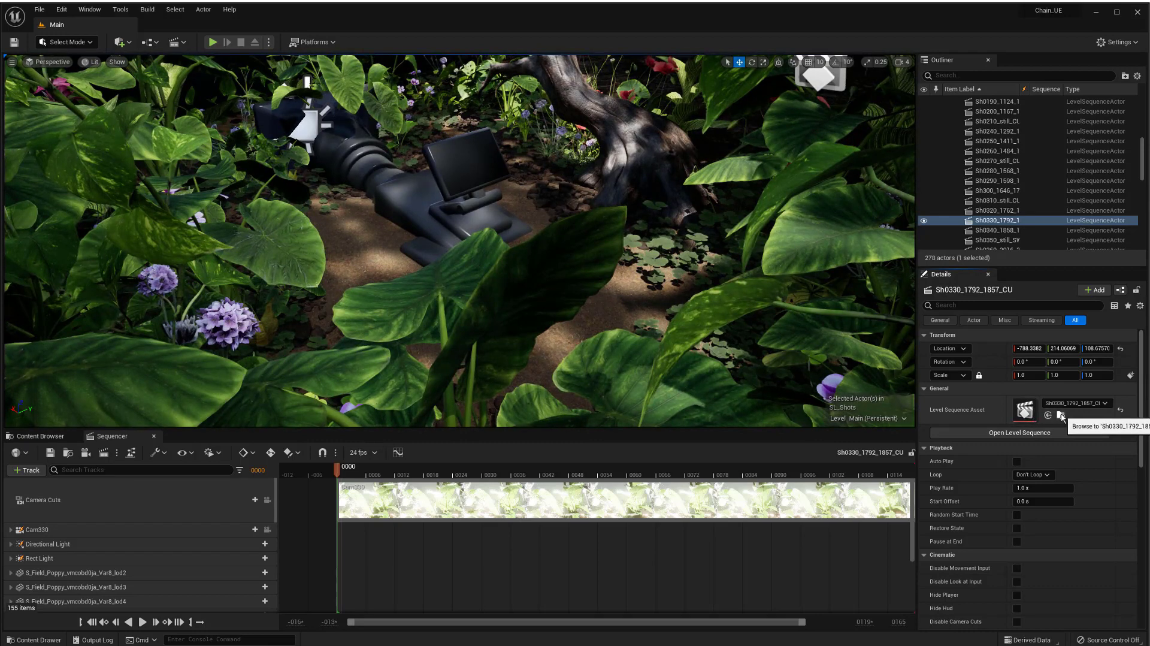
click(1061, 415)
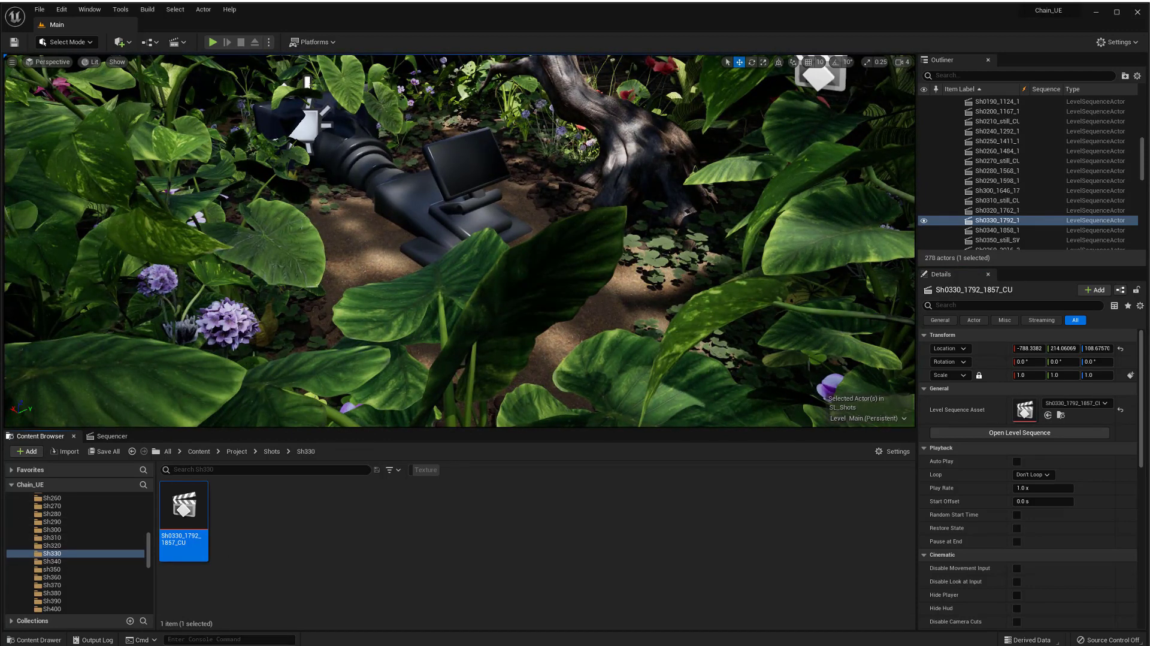
Show the Sh330 content folder in Windows Explorer, then close the Explorer window.
key(alt+Tab)
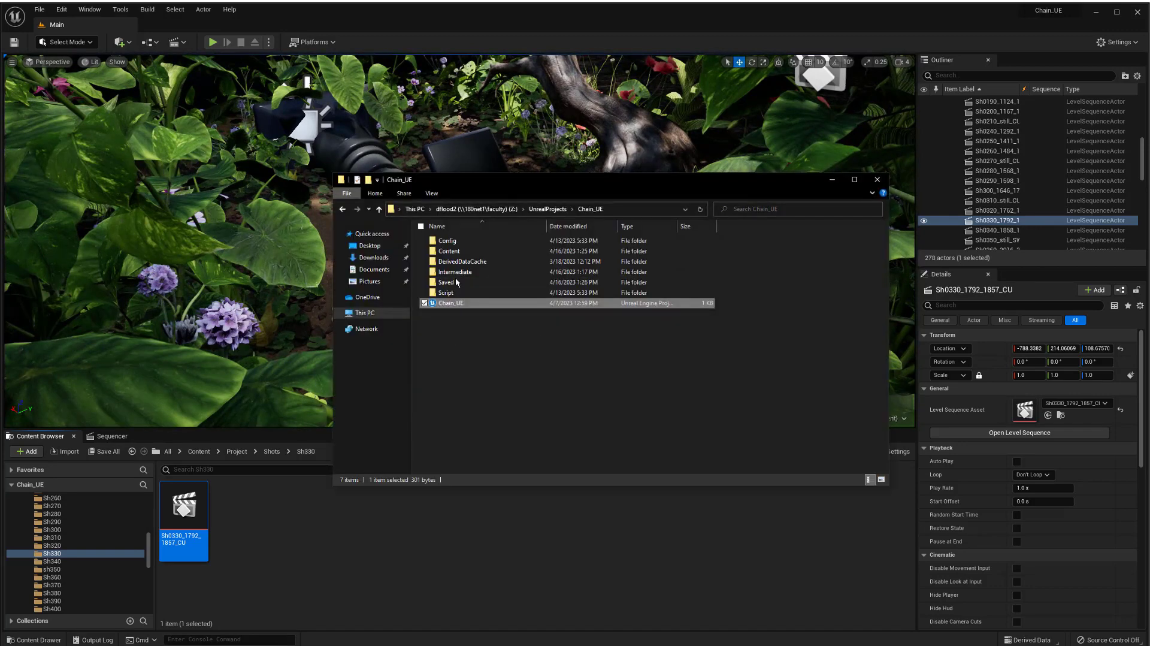
click(831, 181)
right_click(68, 556)
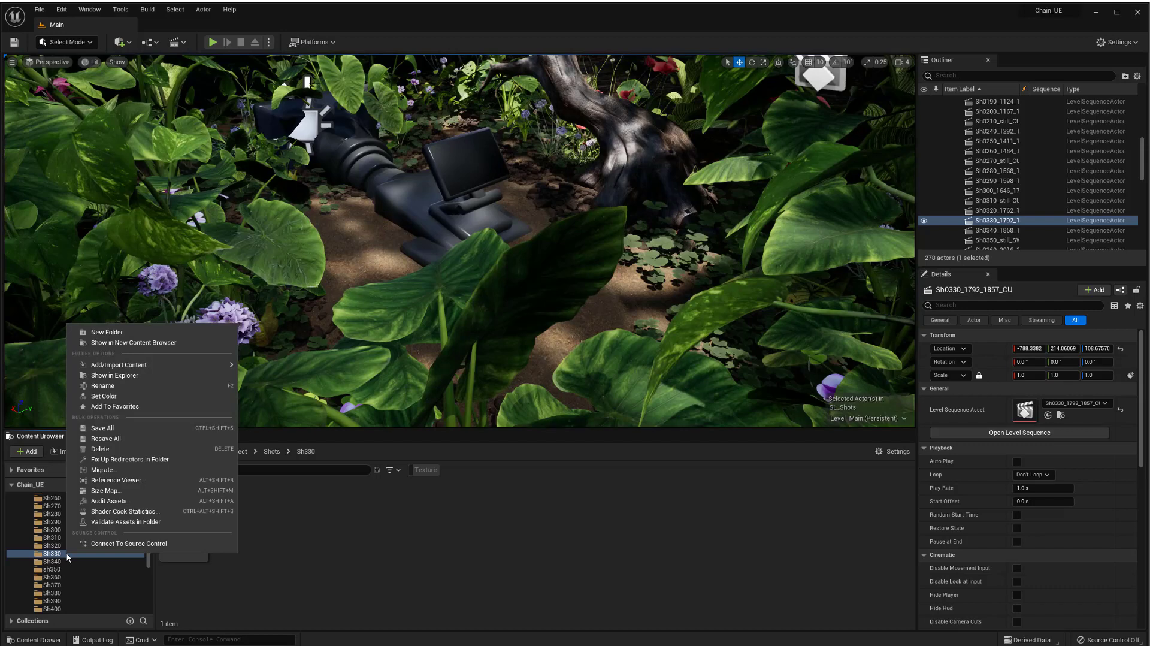
click(117, 376)
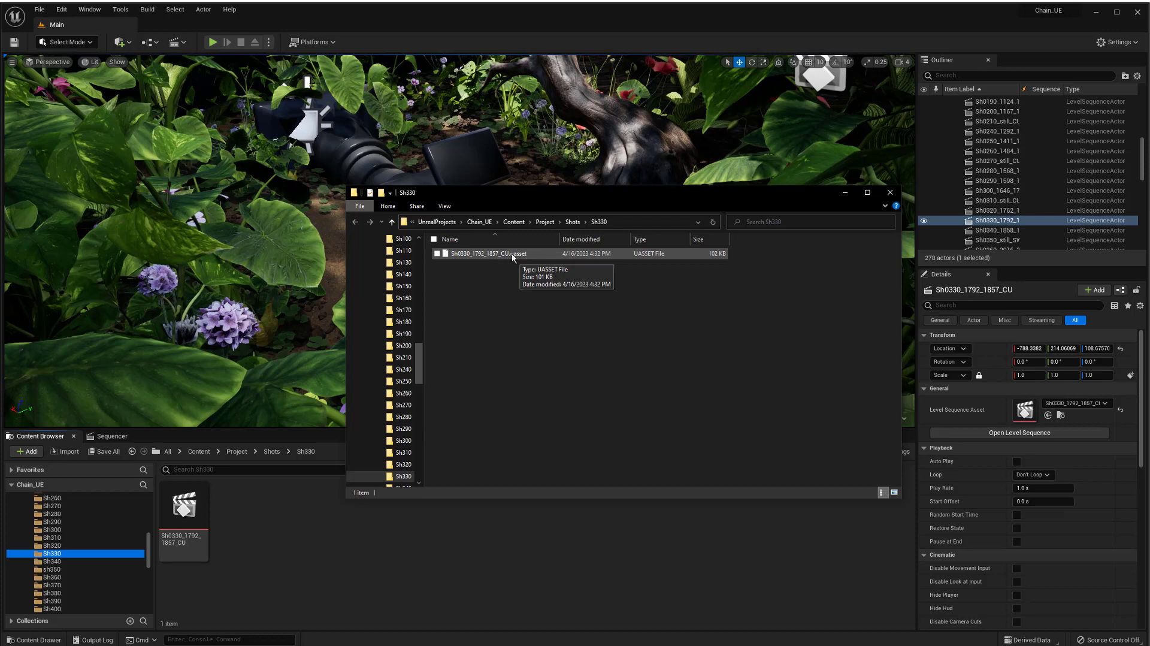
click(845, 193)
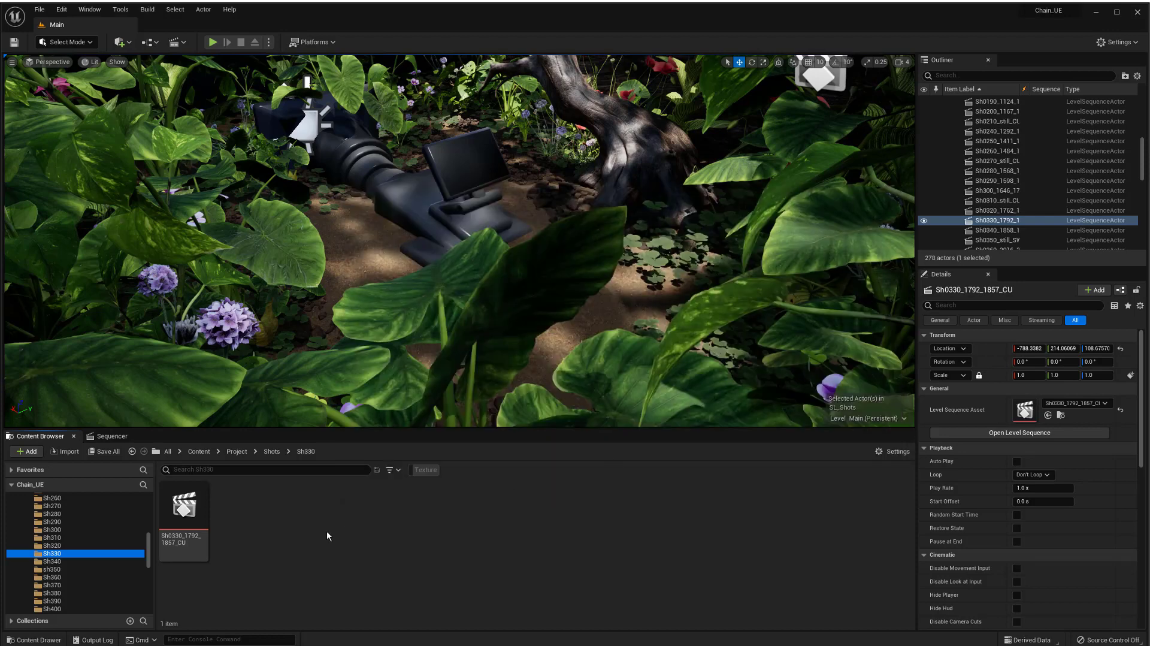
Return to the Sequencer and try to open Choose Files to Save.
click(112, 436)
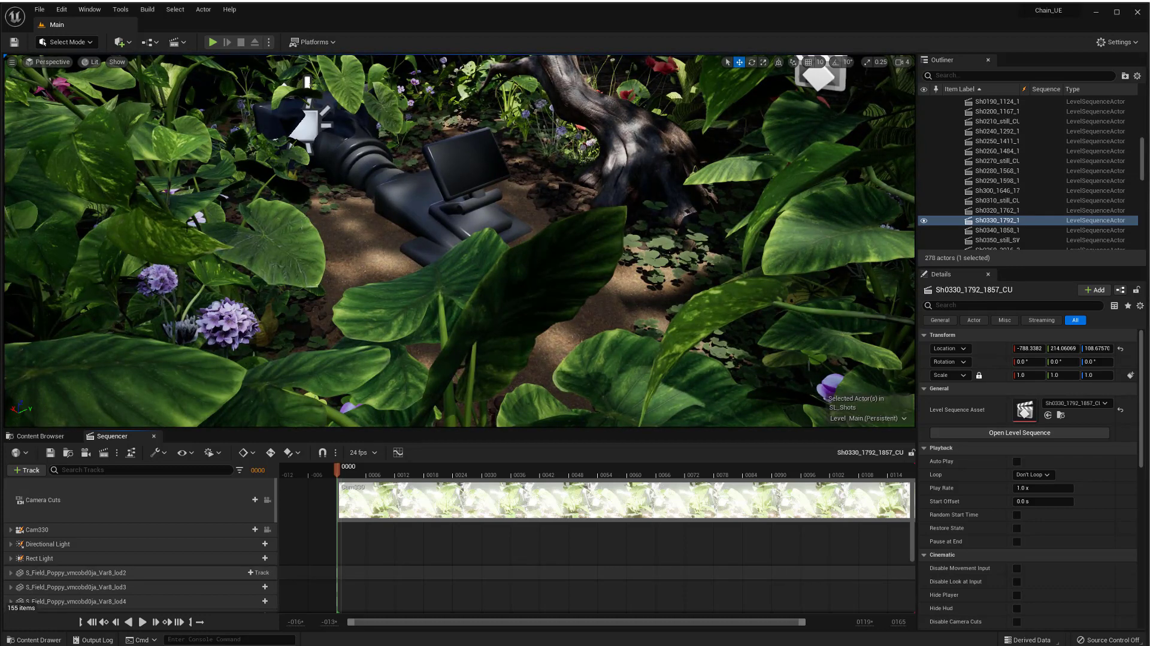
click(39, 9)
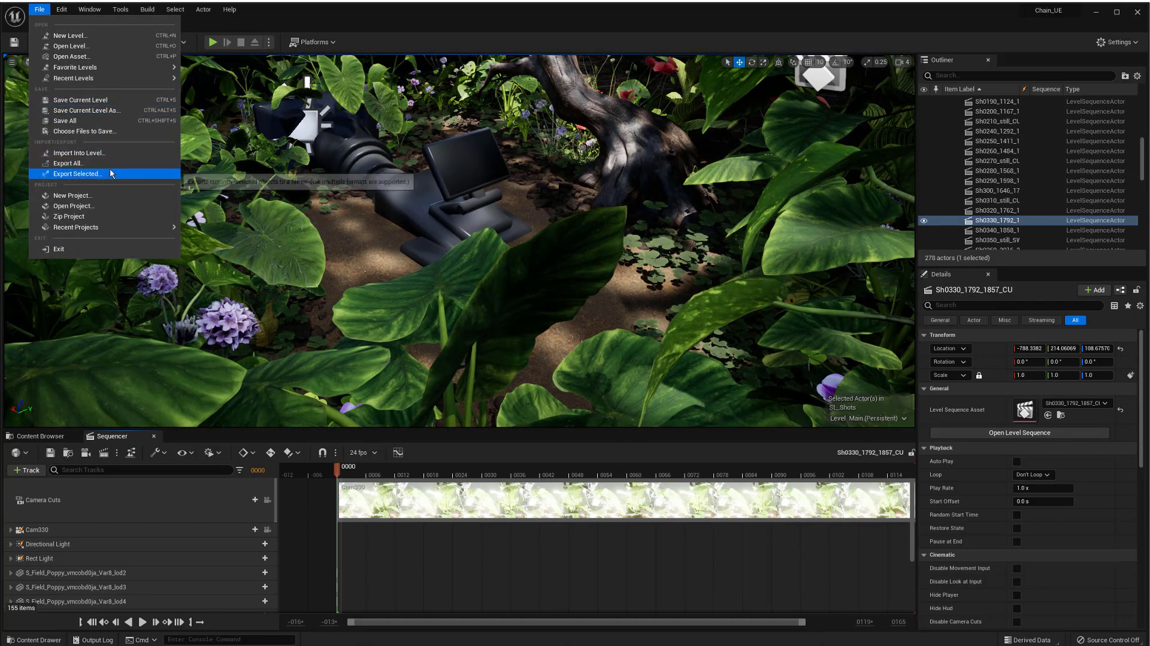
click(91, 131)
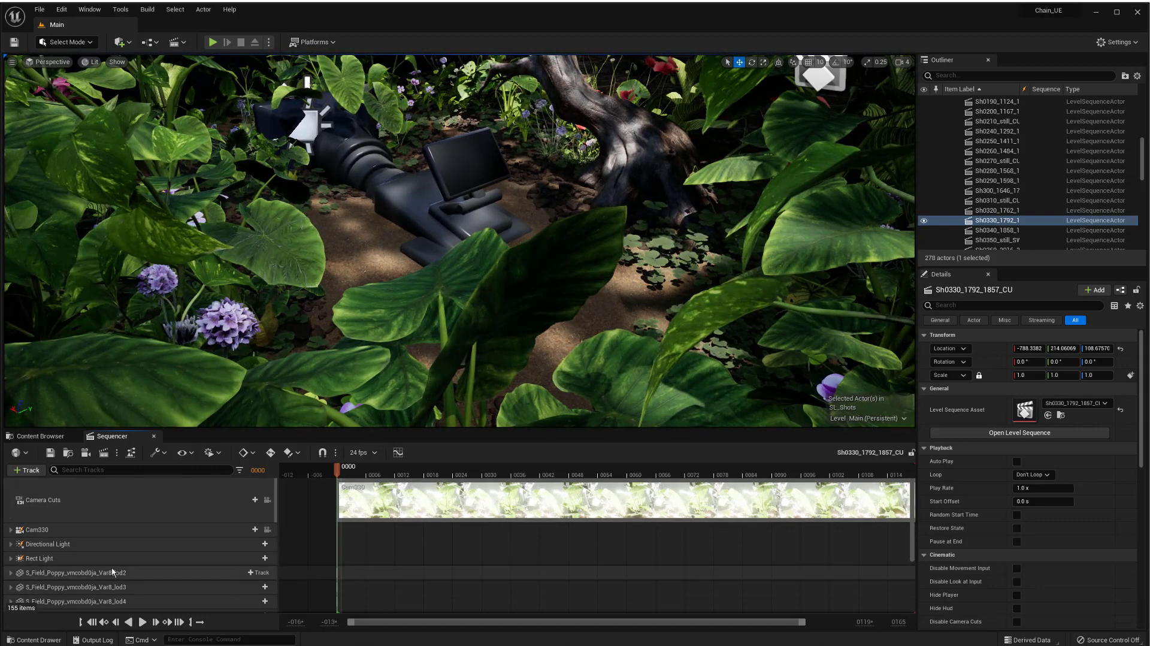
Expand the Rect Light track, key its Intensity, and set the Intensity to 2000.
click(99, 556)
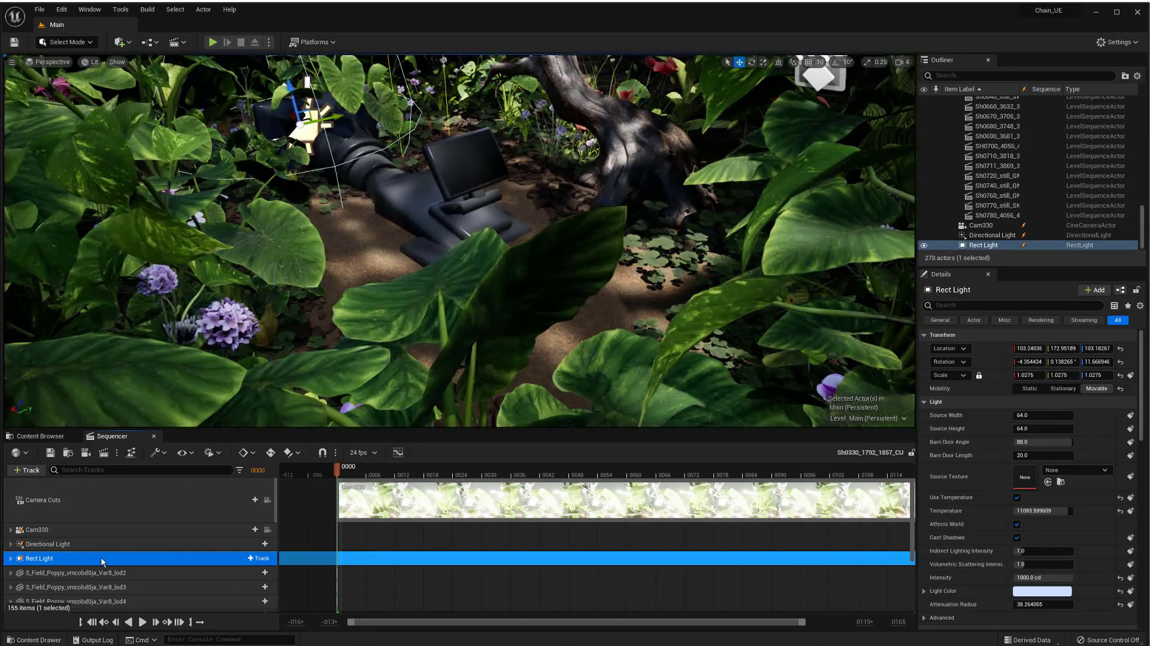
click(10, 558)
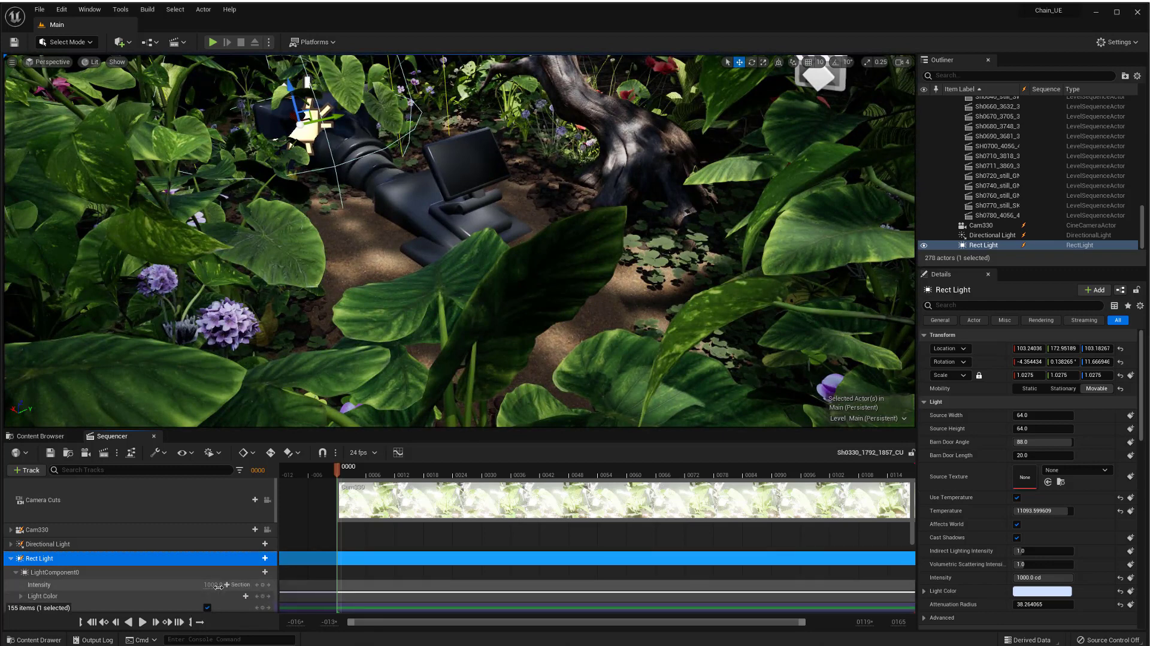
click(218, 586)
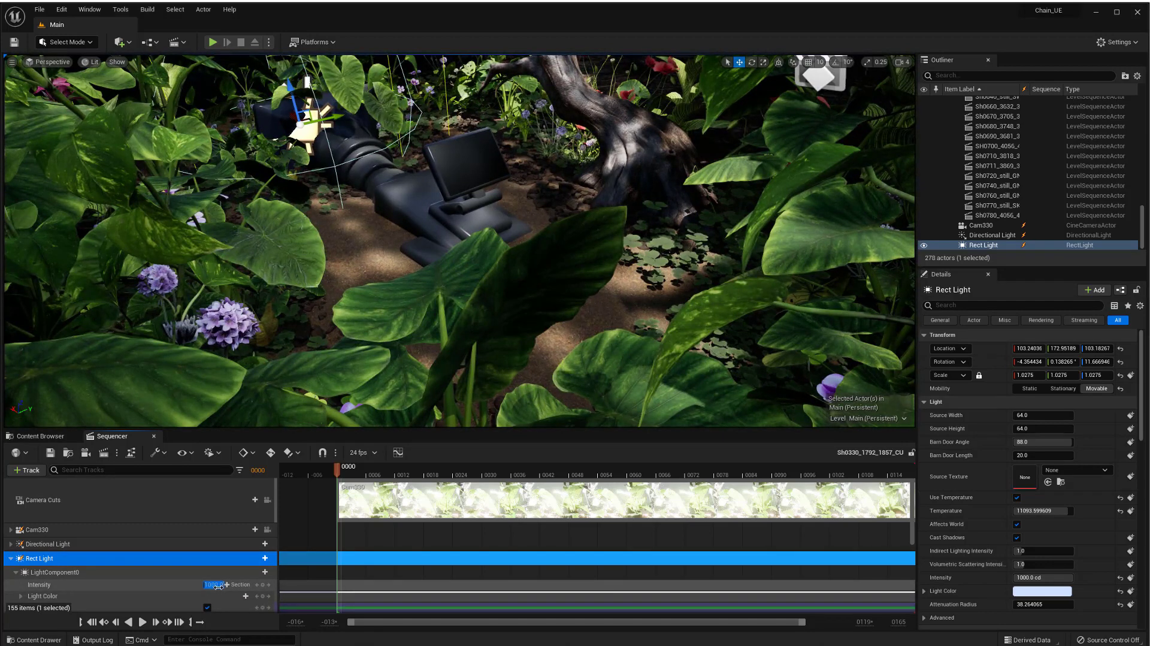
click(264, 592)
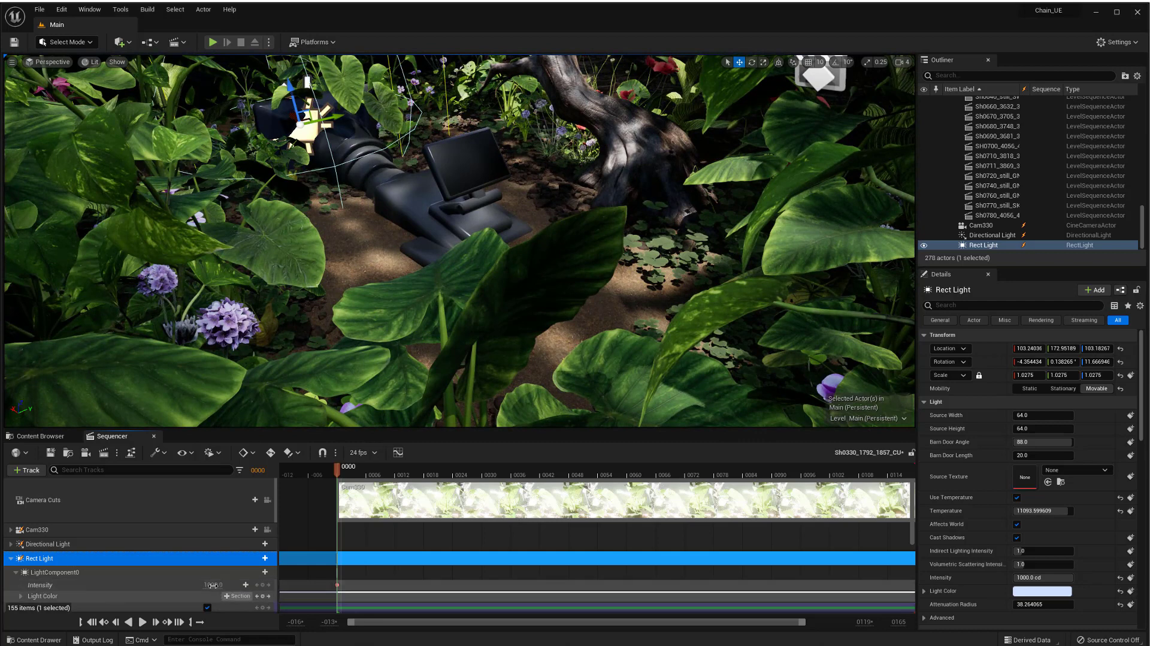
click(218, 589)
text(2000)
key(Return)
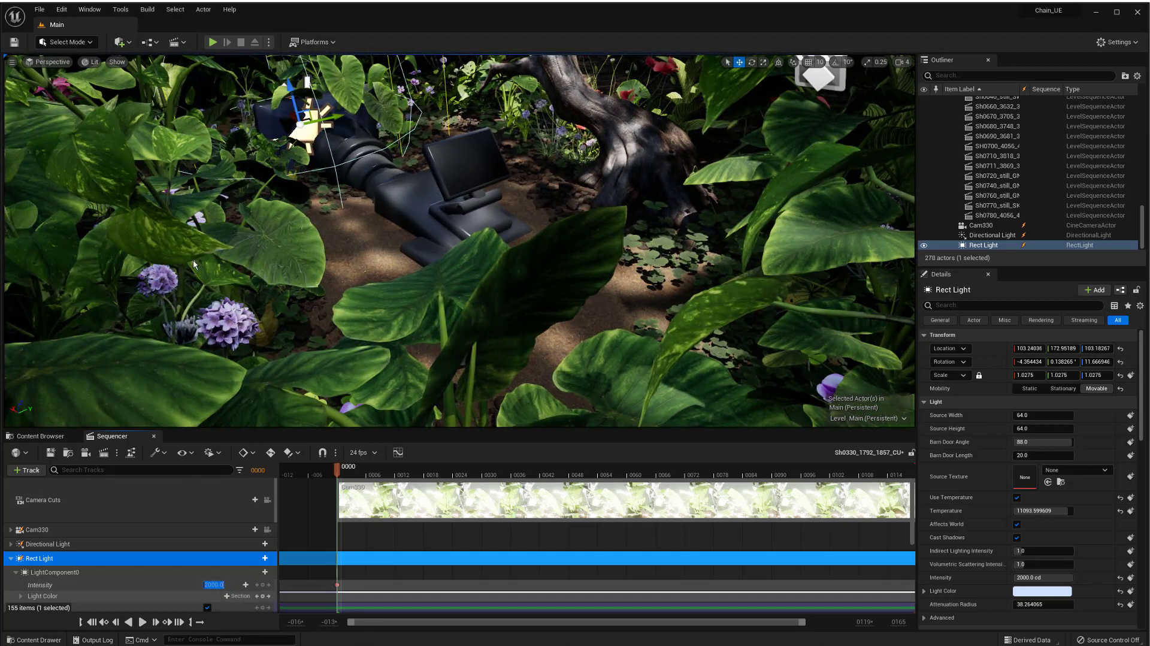
click(39, 9)
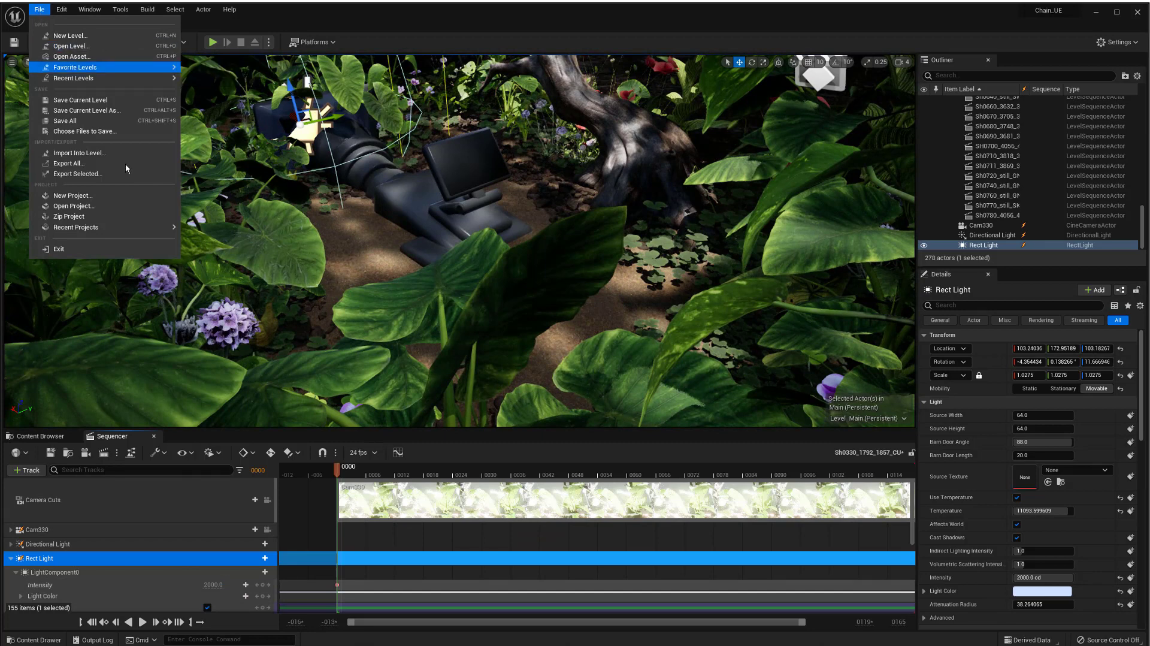
click(93, 133)
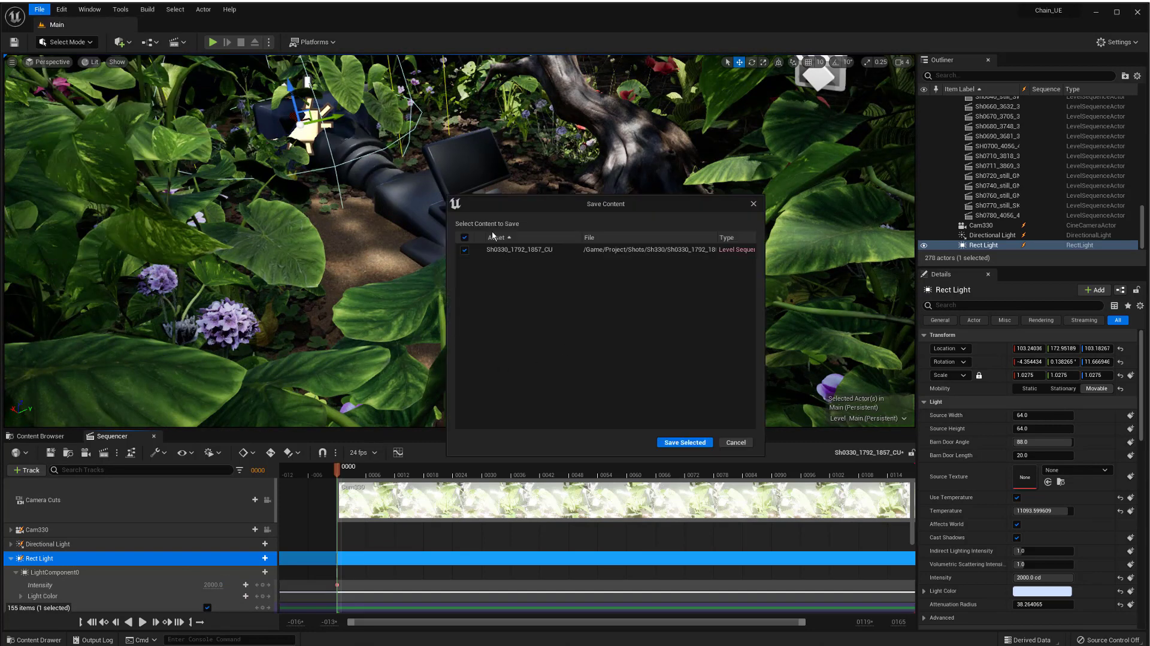
drag(640, 209, 440, 198)
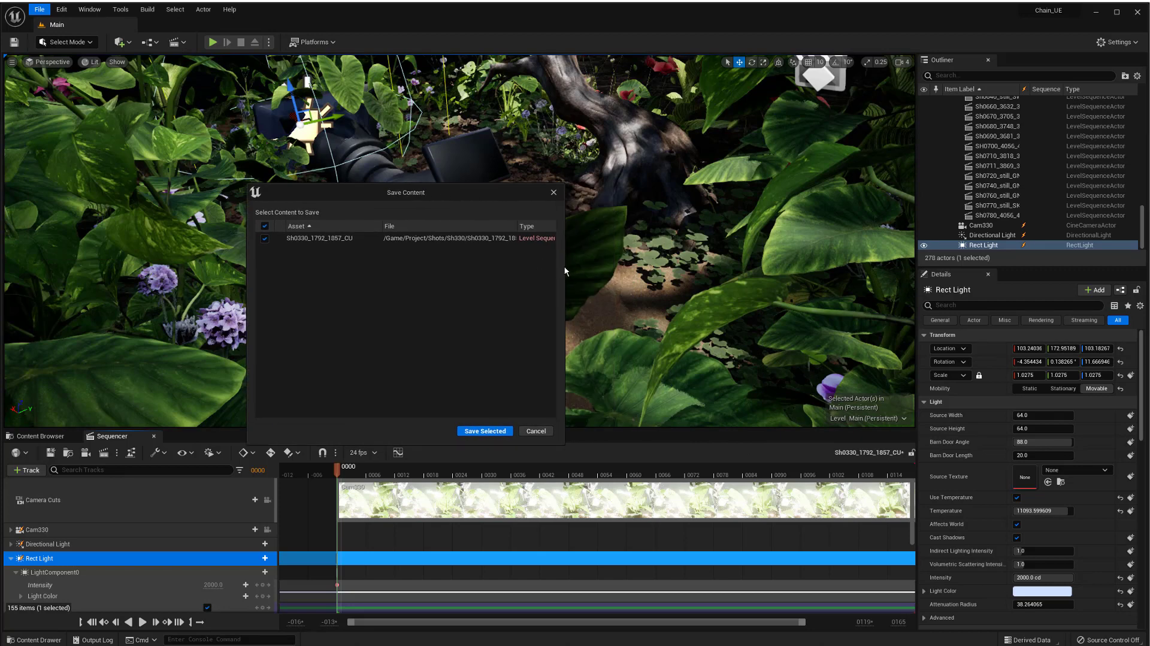
drag(564, 269, 777, 286)
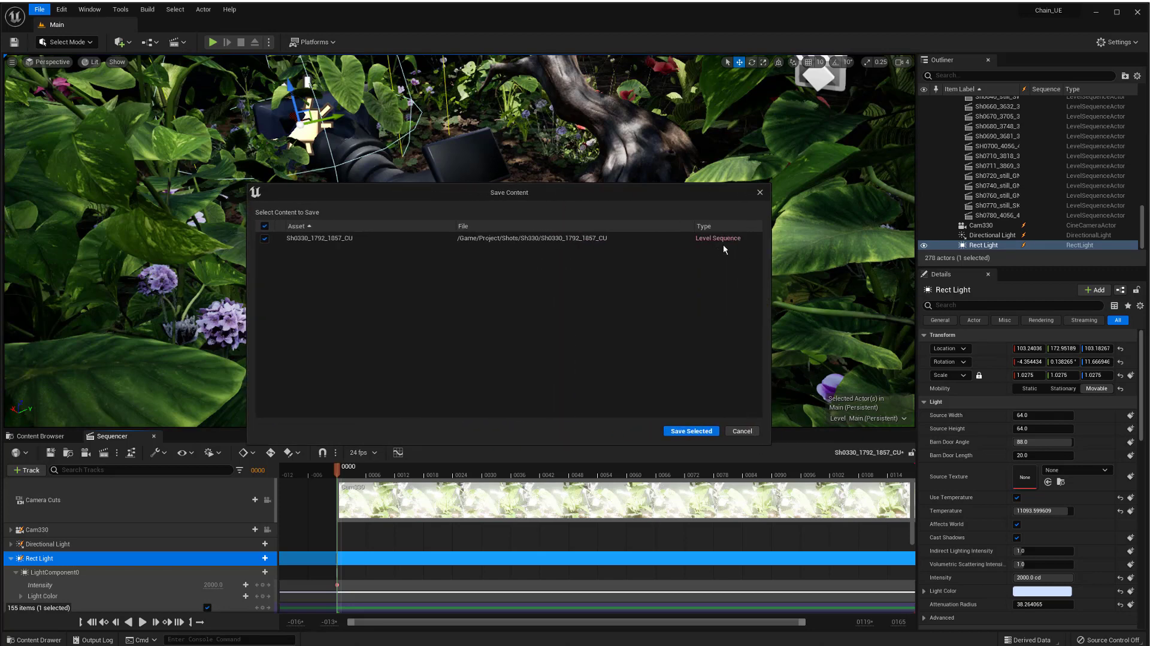
click(760, 193)
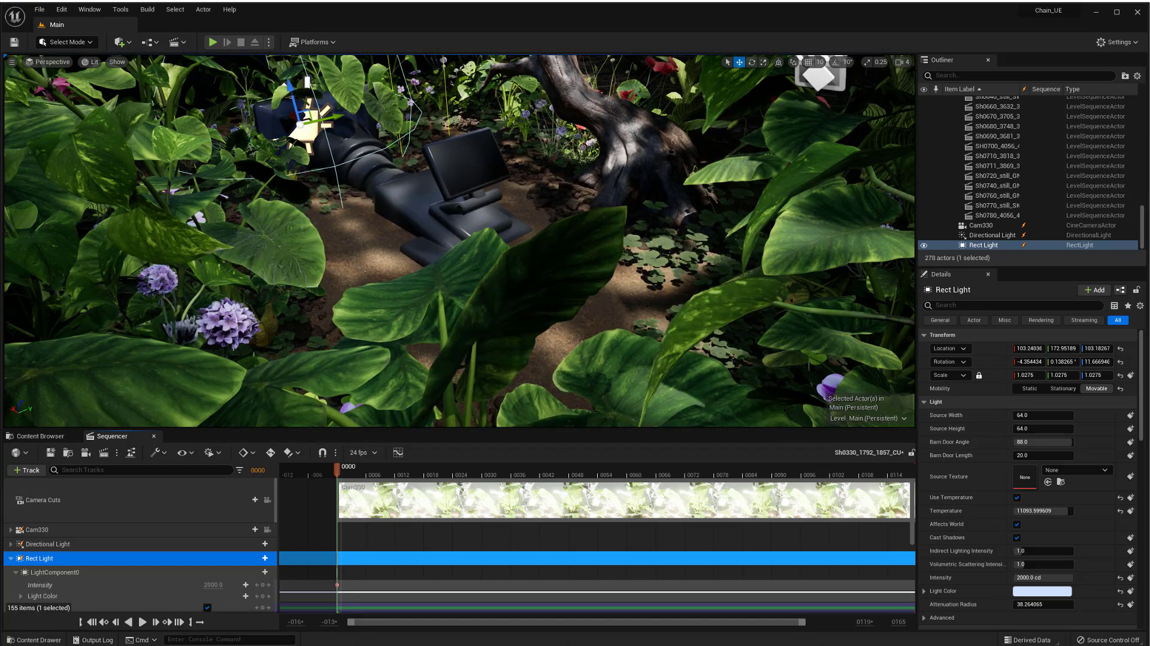
Select the taro plant in the viewport, frame it, and nudge it slightly.
click(548, 272)
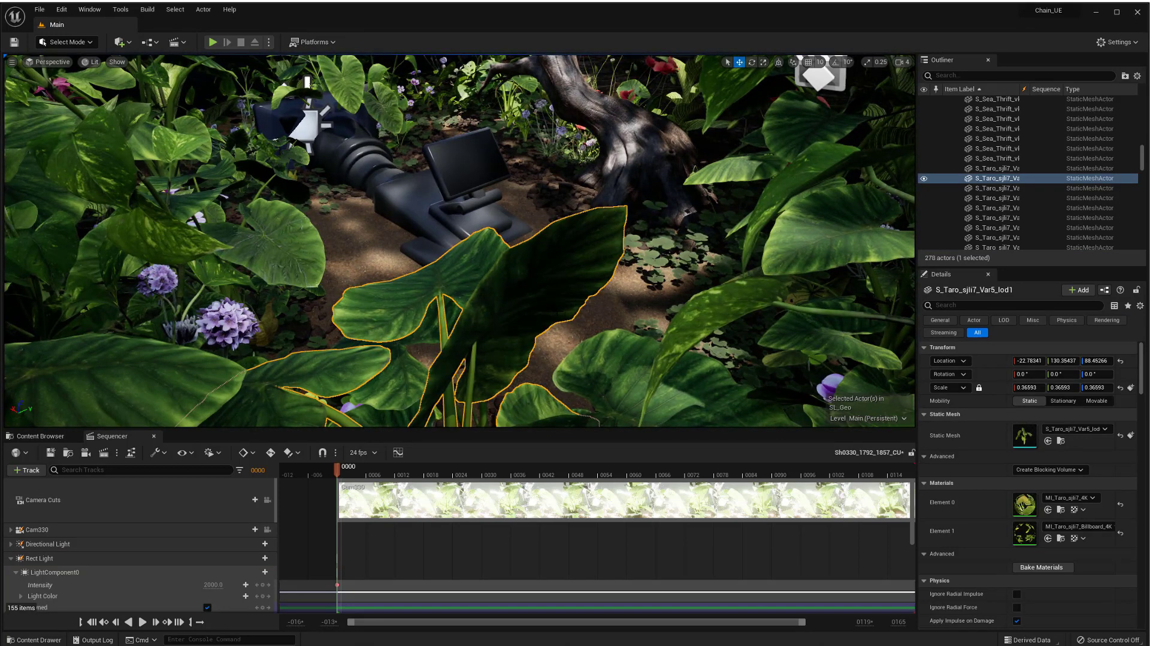
key(f)
drag(473, 294, 473, 287)
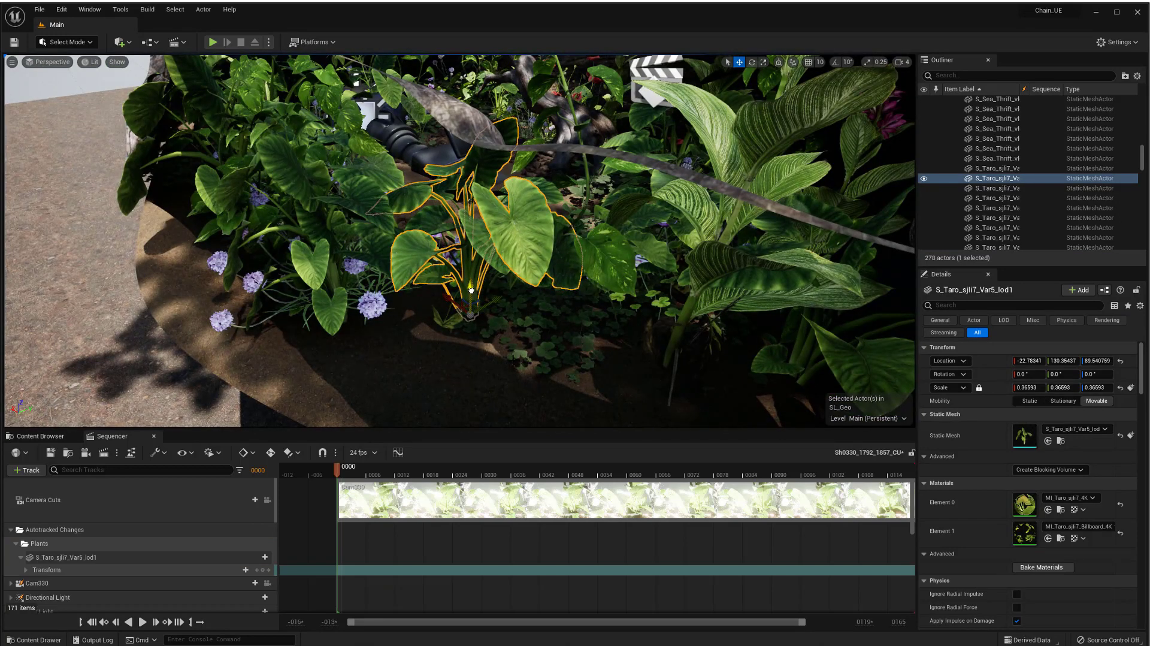
Open Choose Files to Save and uncheck the SL_Geo level in the save list.
click(39, 9)
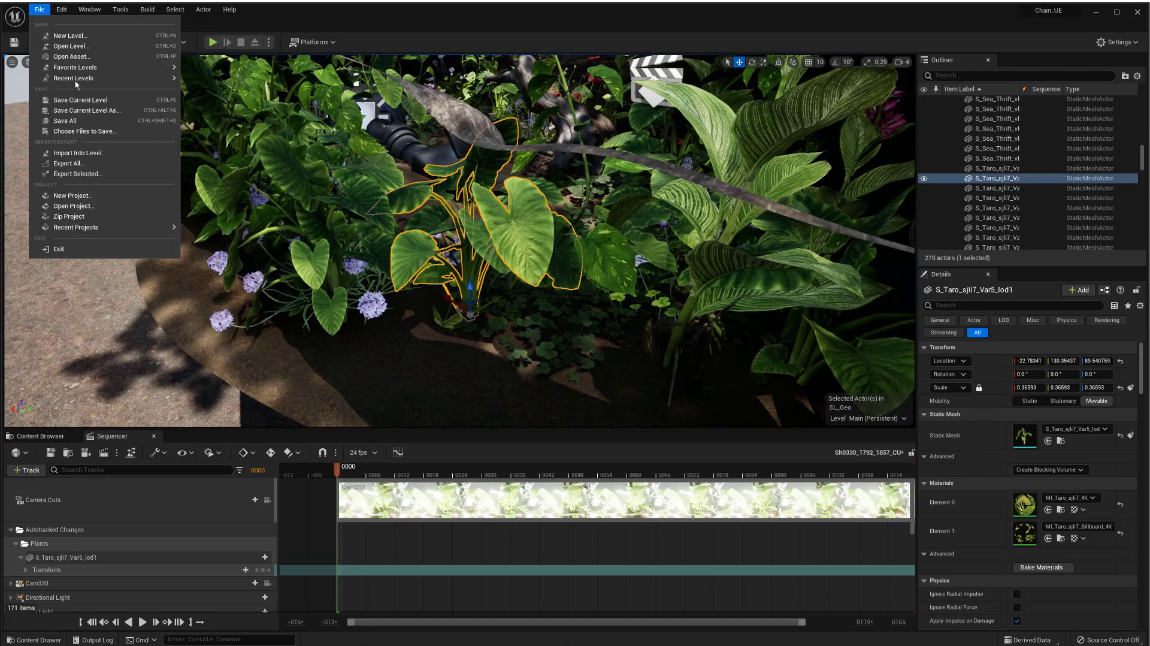
click(89, 131)
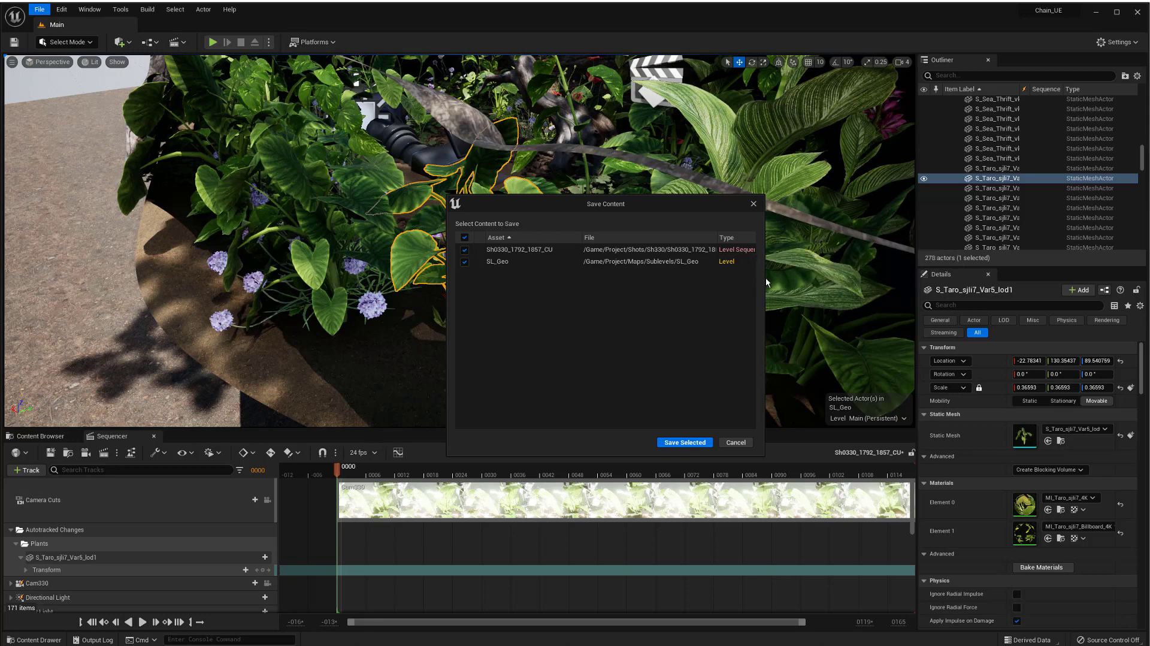
drag(762, 276, 810, 277)
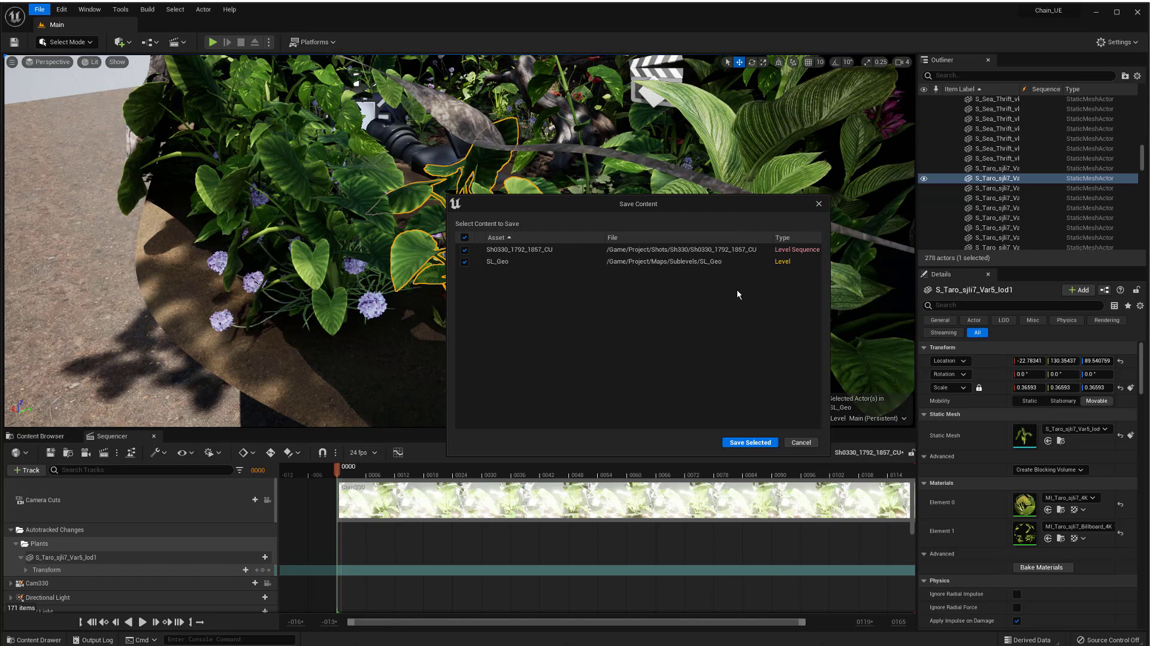
click(465, 263)
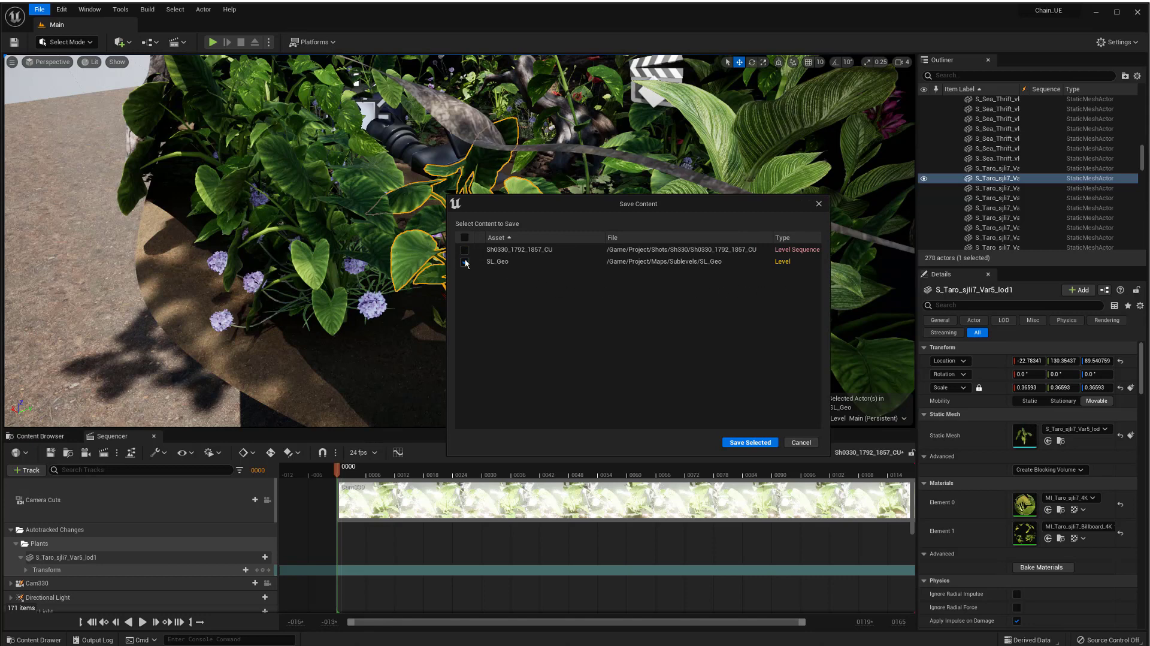